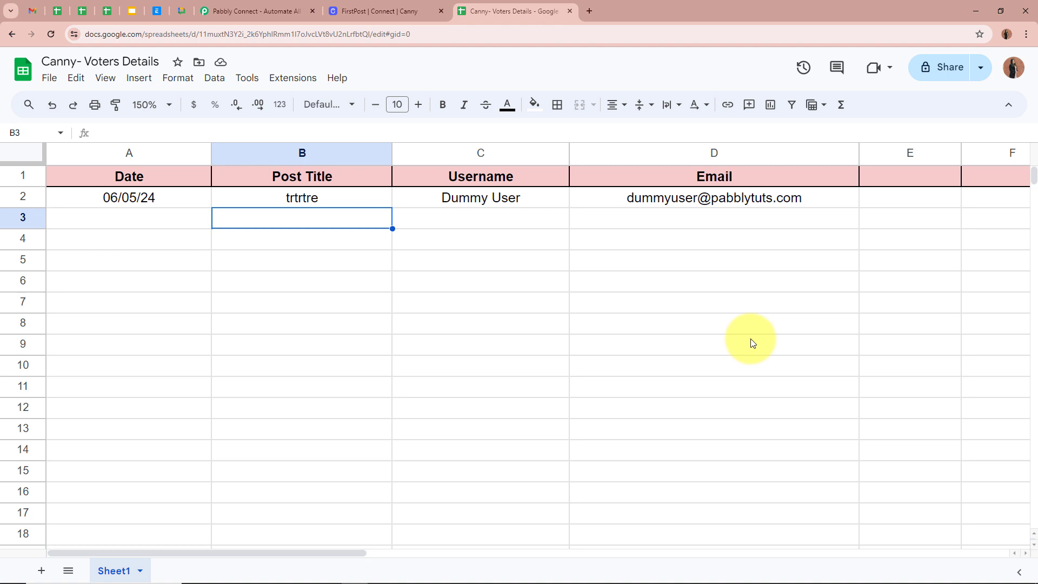
# - Switch from the Canny voters sheet to the Pabbly Connect tab
pyautogui.click(235, 9)
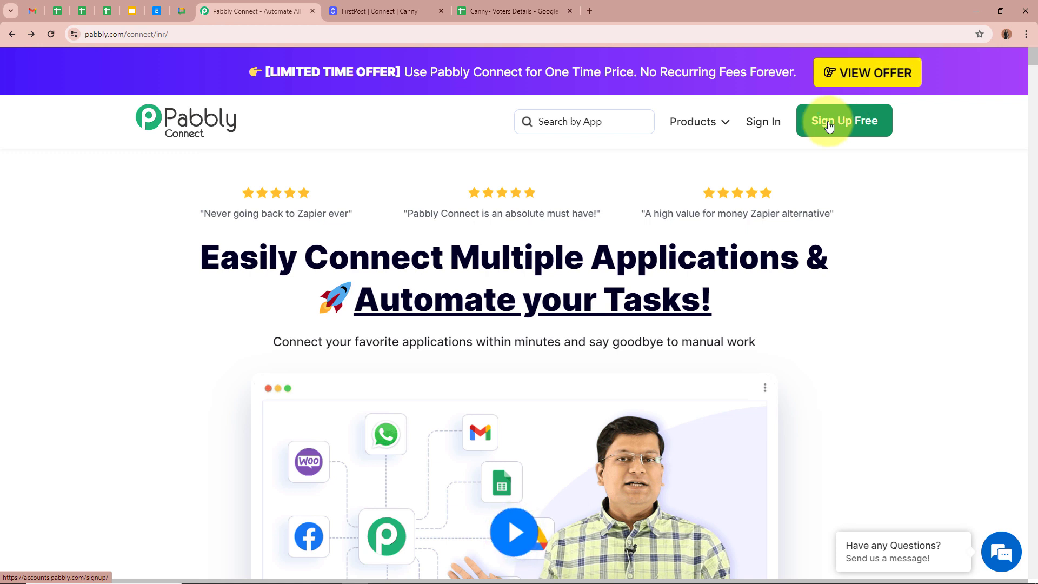
# - Sign in to Pabbly and launch Pabbly Connect from the All Pabbly Apps page
pyautogui.click(752, 124)
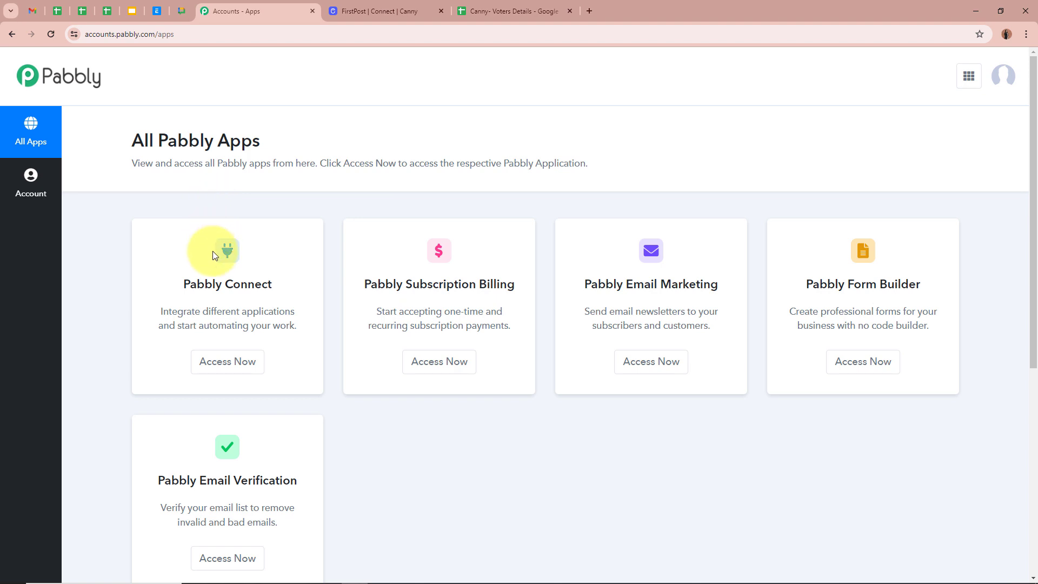
pyautogui.click(227, 361)
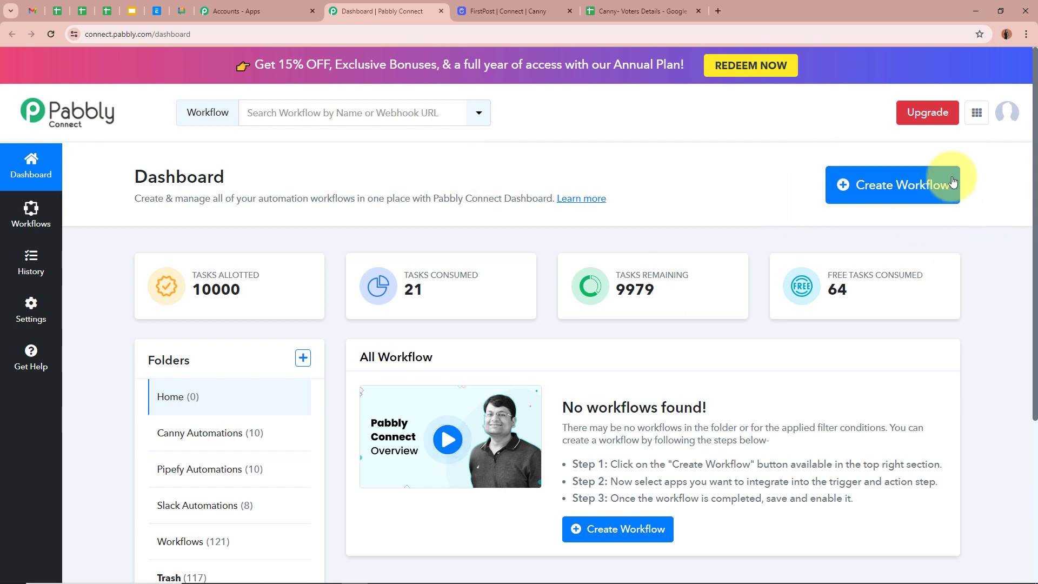
# - Create the workflow 'Add Canny Votes in Google Sheets' in the Canny Automations folder
pyautogui.click(875, 185)
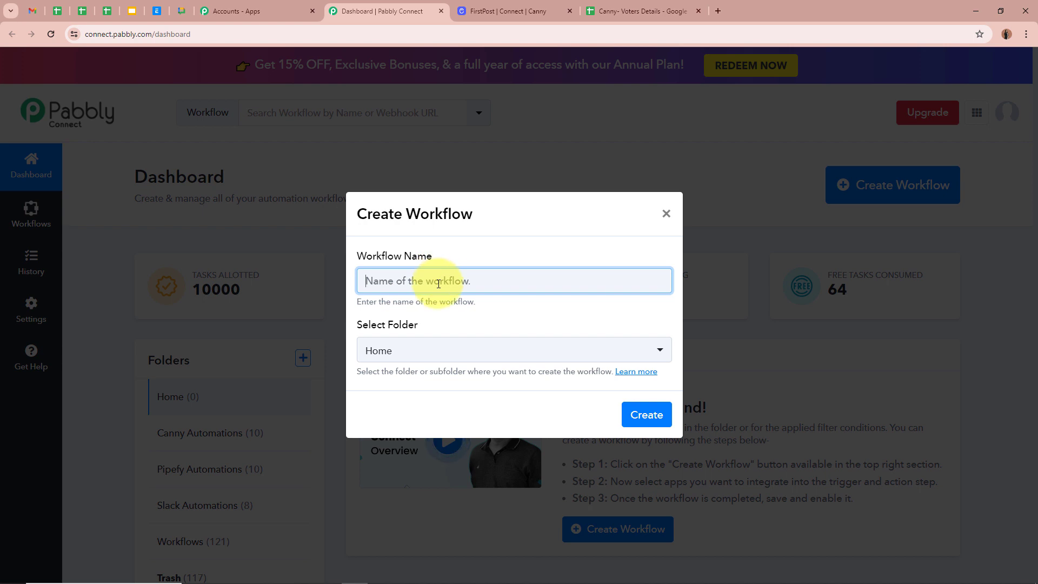
pyautogui.write('Add Canny Votes in Google Sheets')
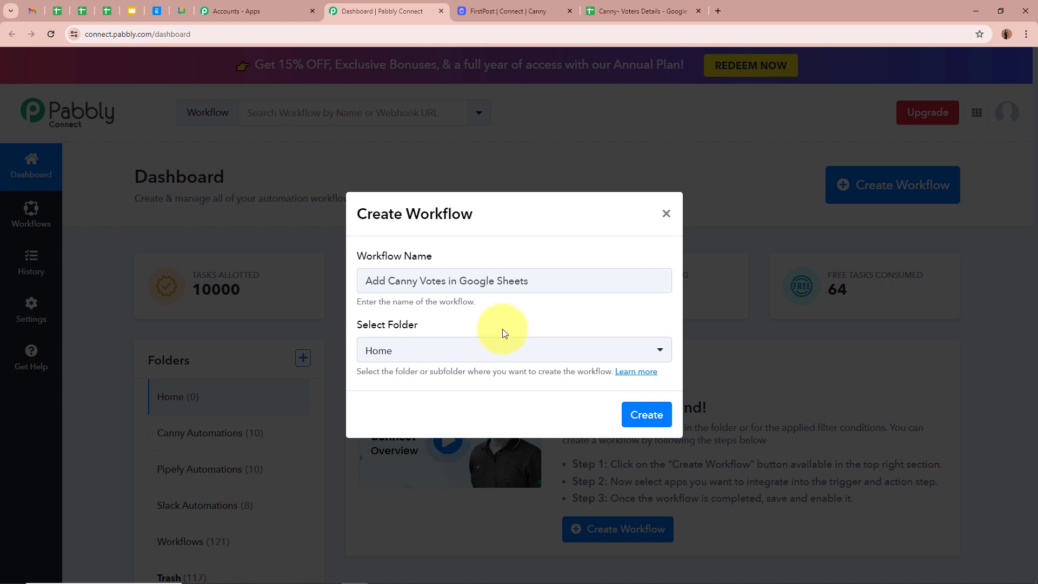
pyautogui.moveTo(547, 280); pyautogui.dragTo(352, 278)
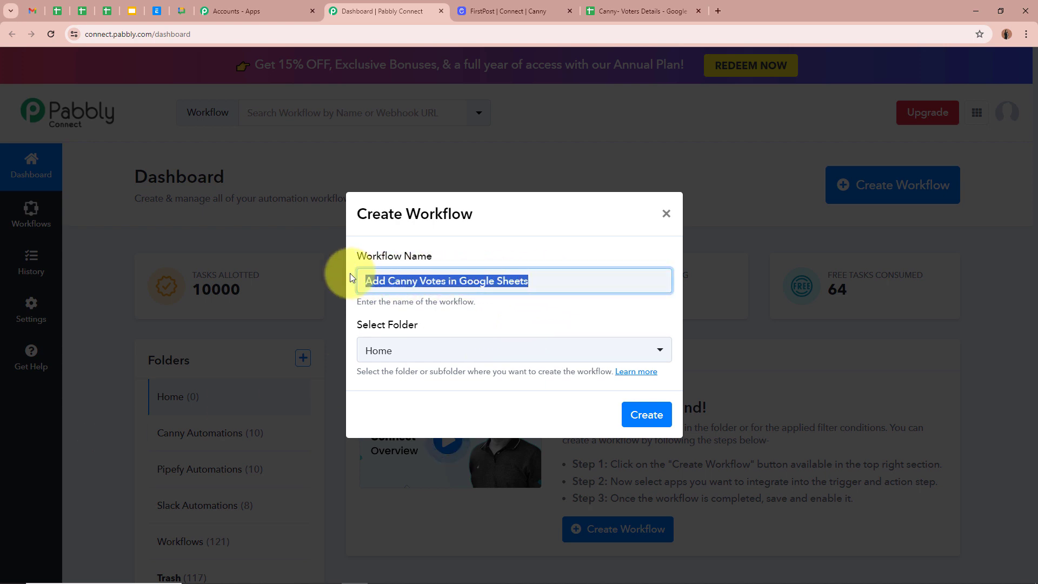
pyautogui.click(497, 318)
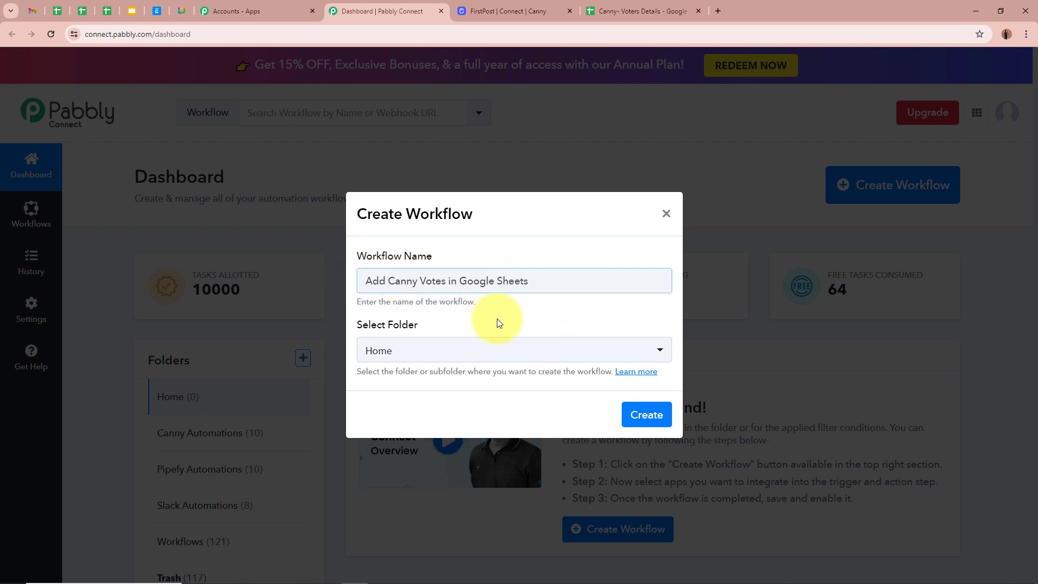
pyautogui.click(662, 350)
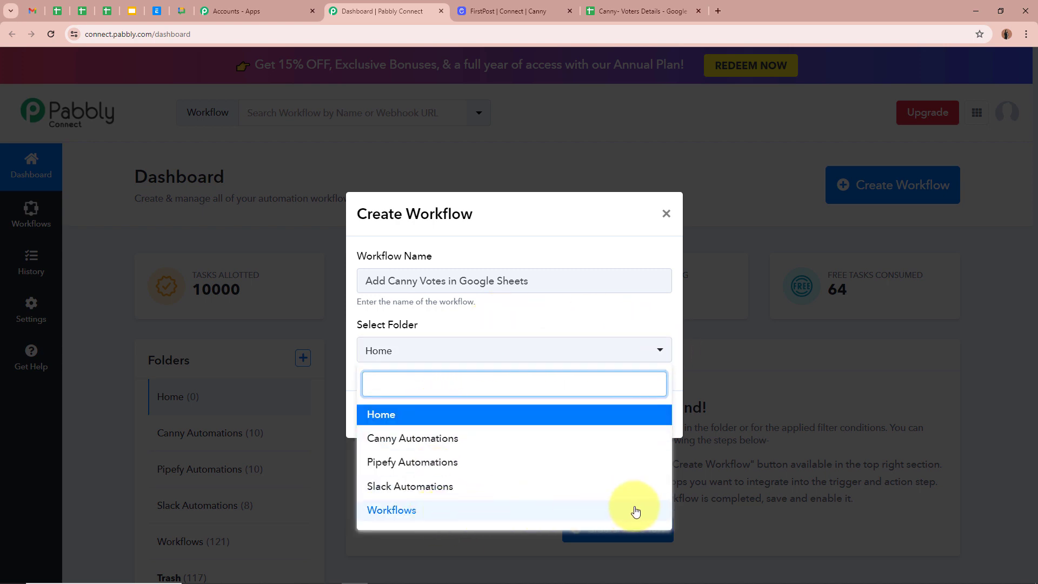
pyautogui.click(426, 436)
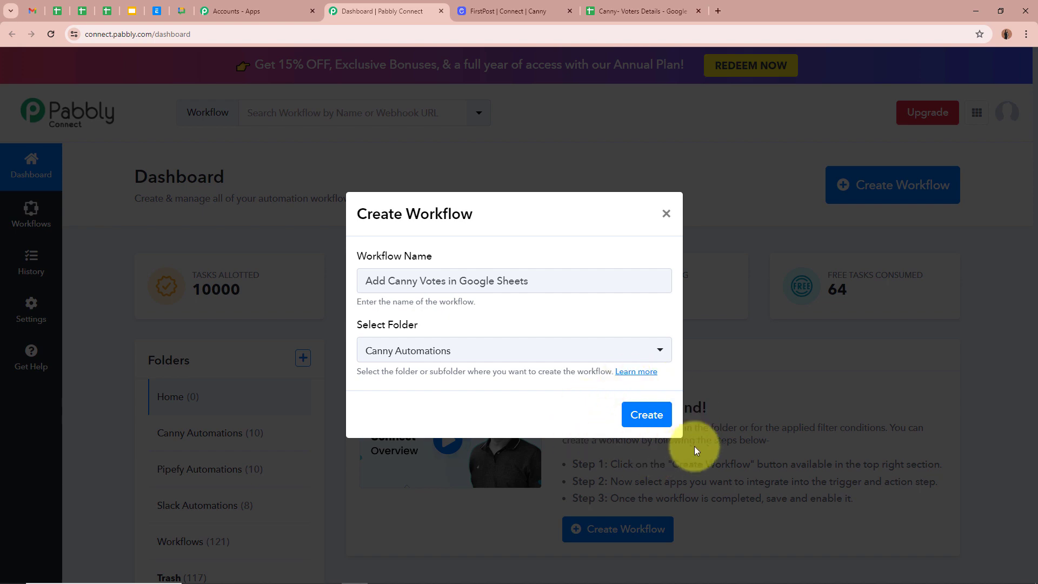
pyautogui.click(649, 415)
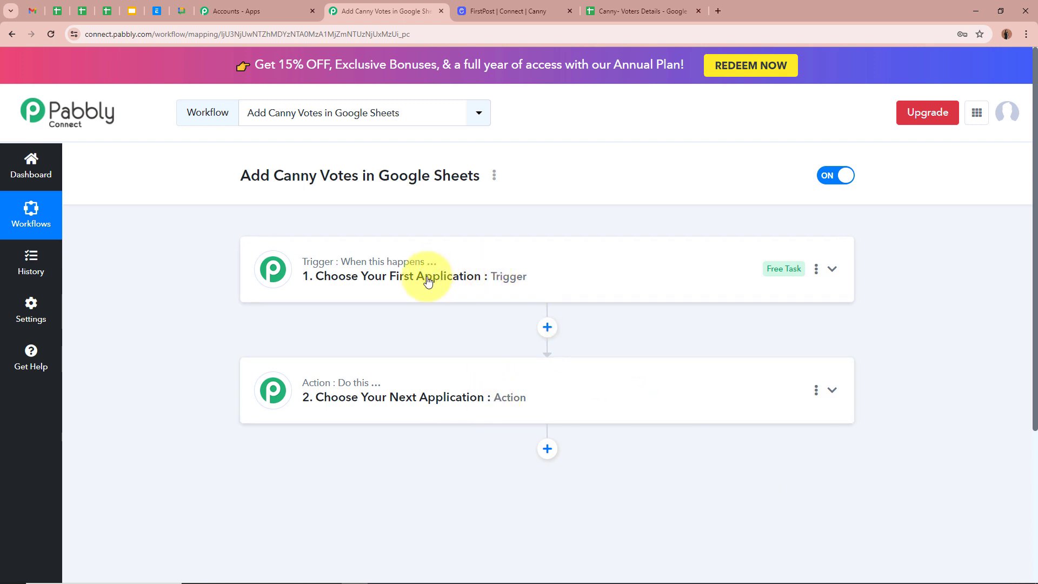
# - Set the trigger app to Canny with Webhook Configuration as the trigger event
pyautogui.moveTo(301, 395)
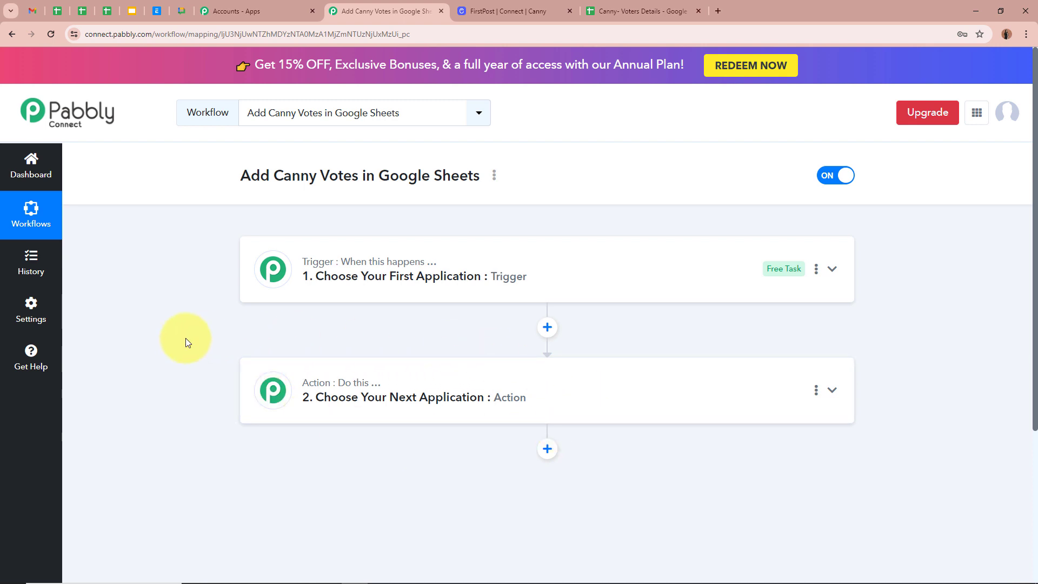
pyautogui.click(832, 268)
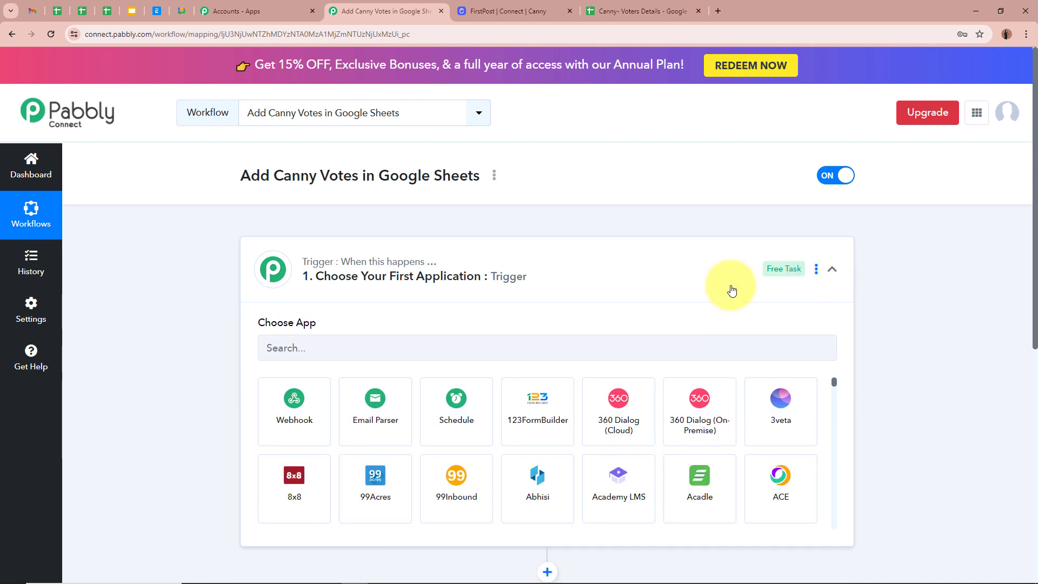
pyautogui.click(443, 341)
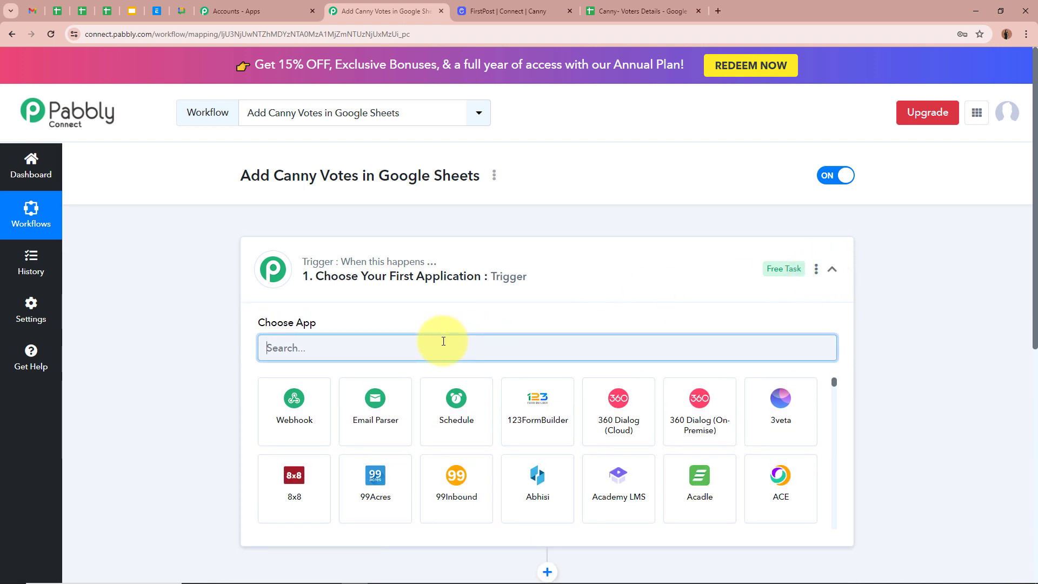
pyautogui.write('Canny')
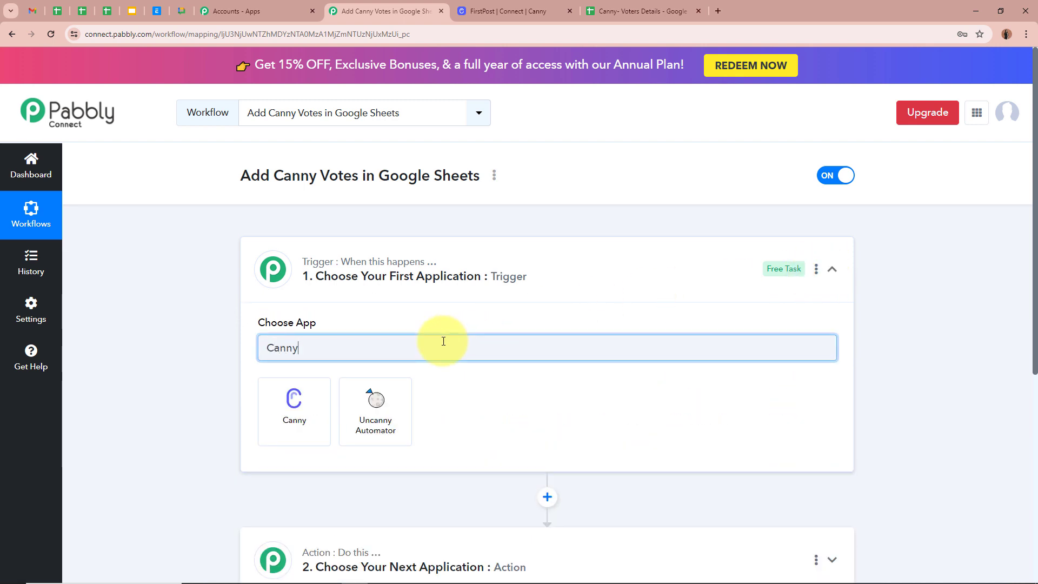
pyautogui.click(287, 425)
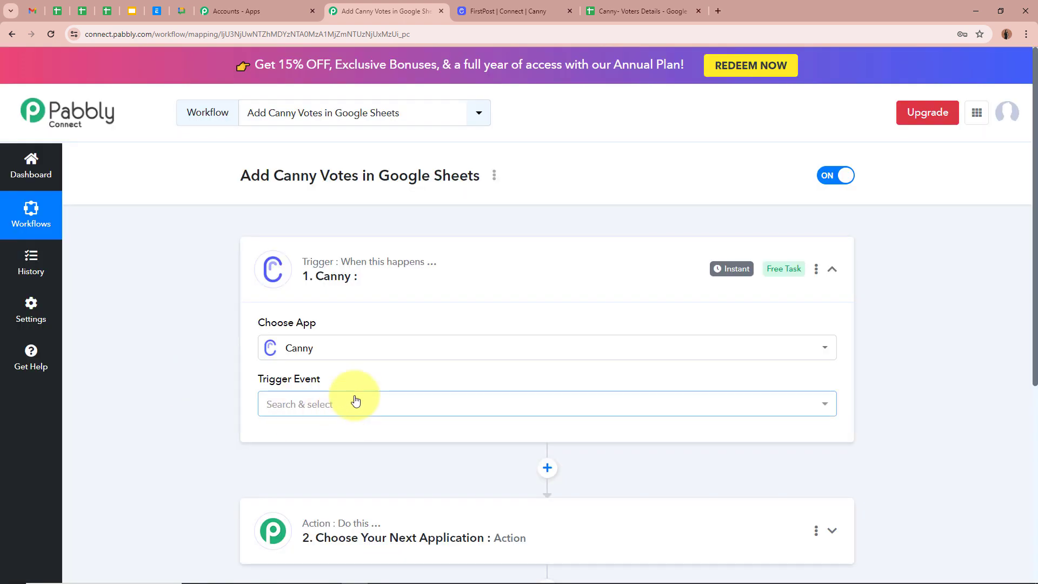
pyautogui.click(350, 404)
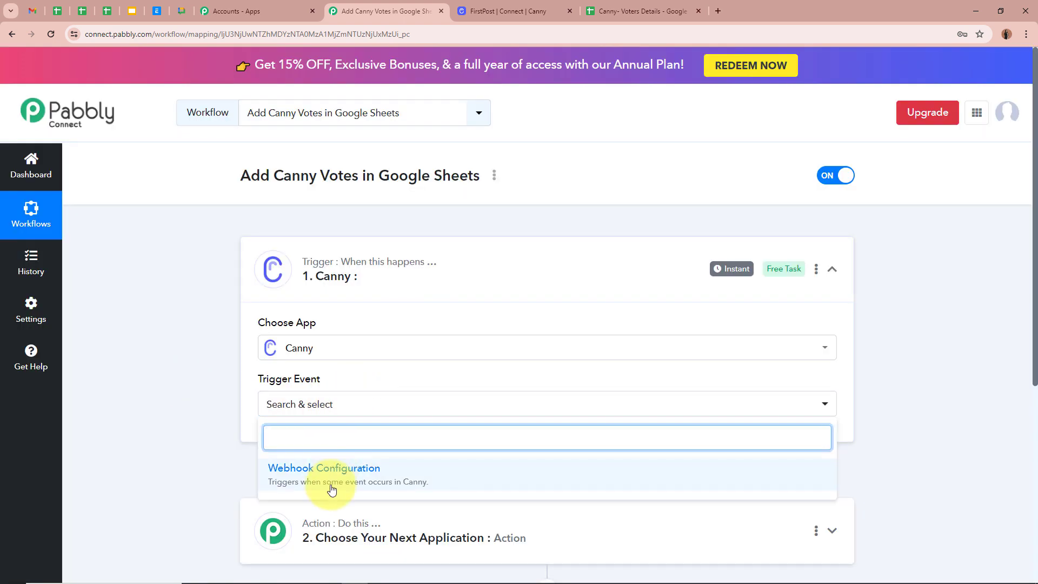
pyautogui.click(359, 469)
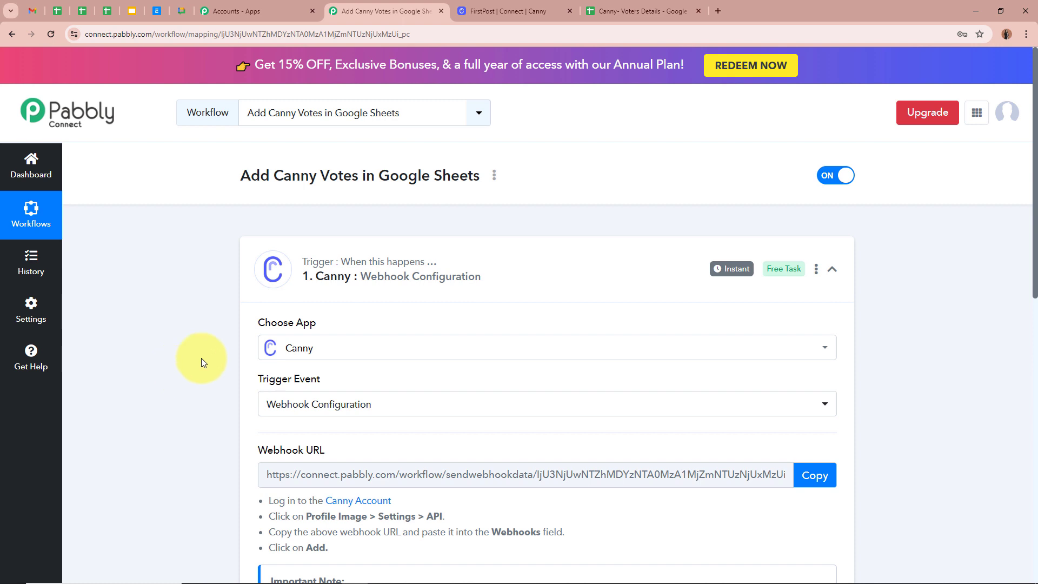
# - Copy the Canny trigger's webhook URL and go to the Canny tab
pyautogui.scroll(-1, 216, 352)
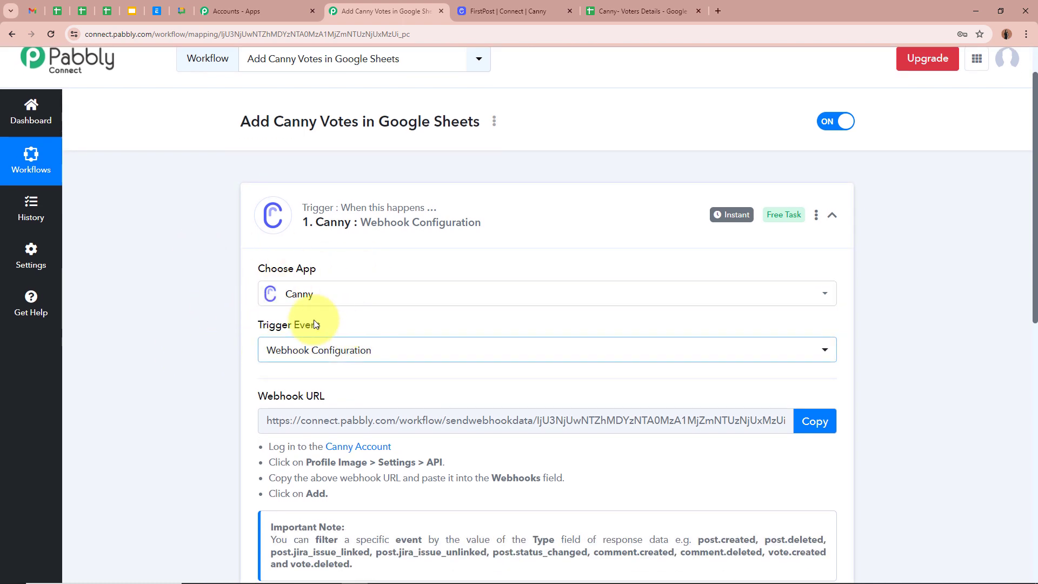
pyautogui.scroll(-2, 183, 346)
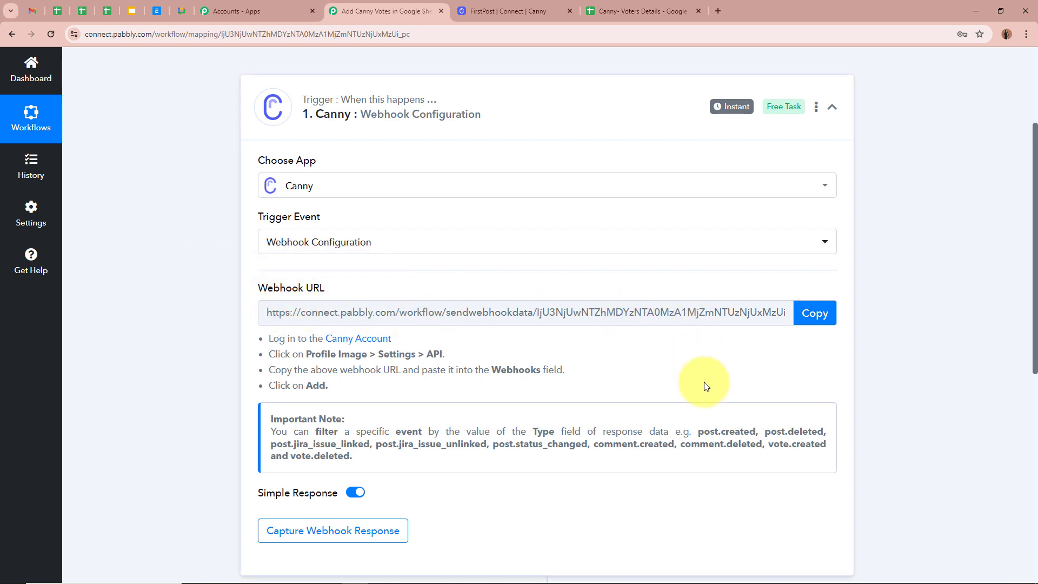
pyautogui.click(815, 317)
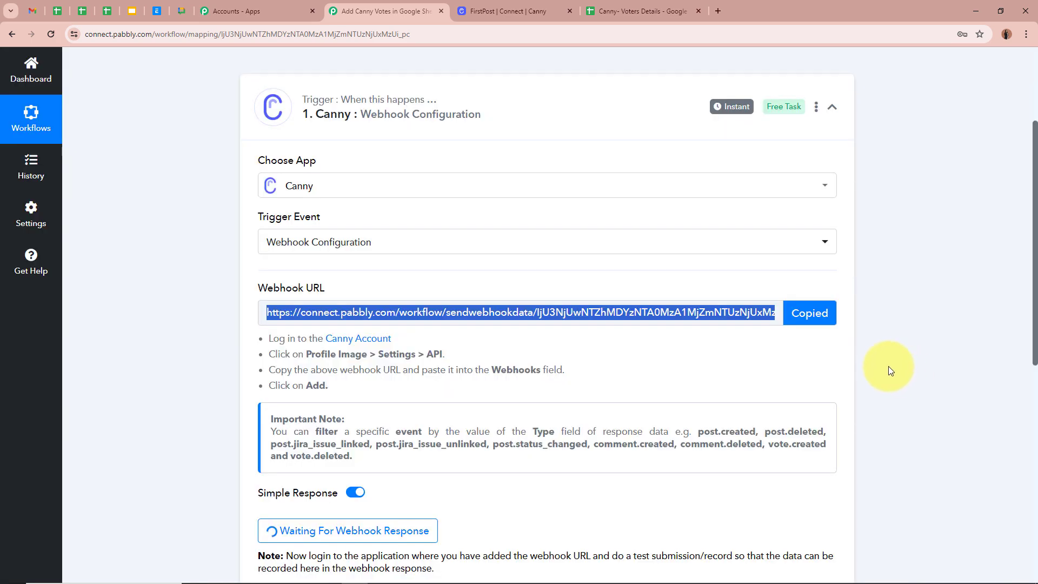
pyautogui.moveTo(267, 337); pyautogui.dragTo(335, 389)
pyautogui.click(399, 394)
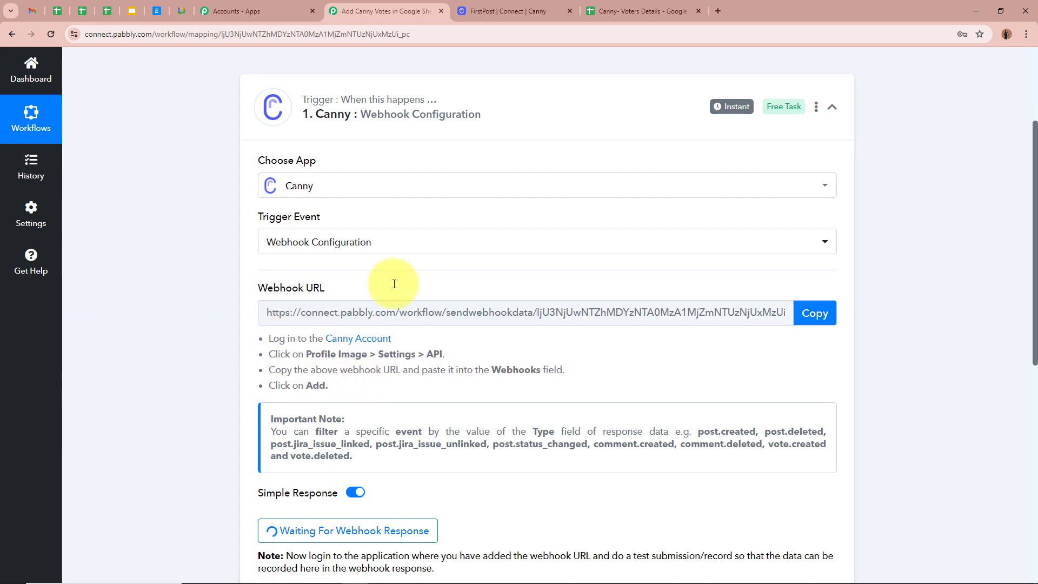
pyautogui.click(540, 9)
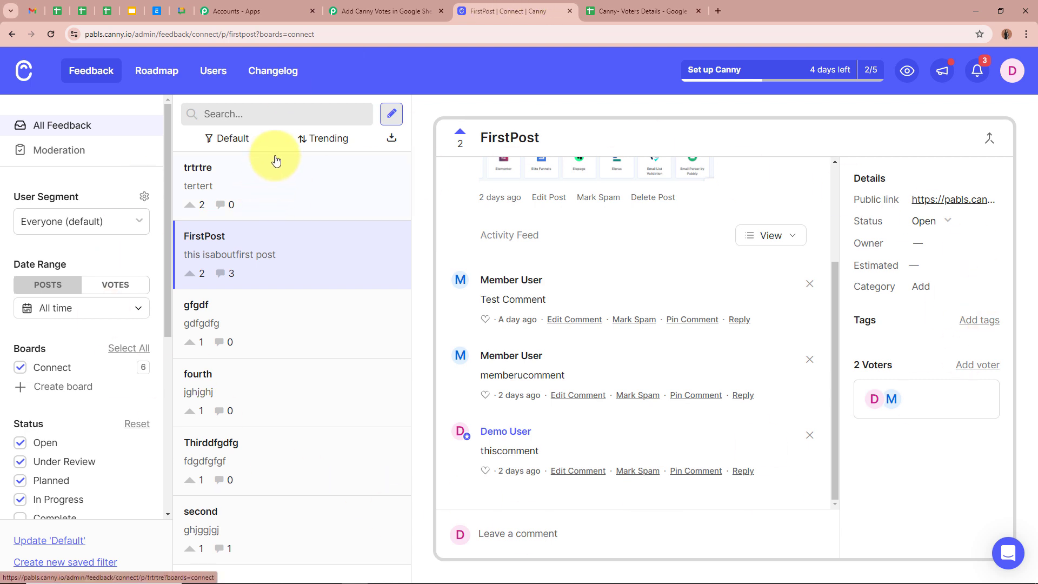
# - Add the copied Pabbly webhook URL as a new webhook in Canny's Settings > API
pyautogui.click(1013, 75)
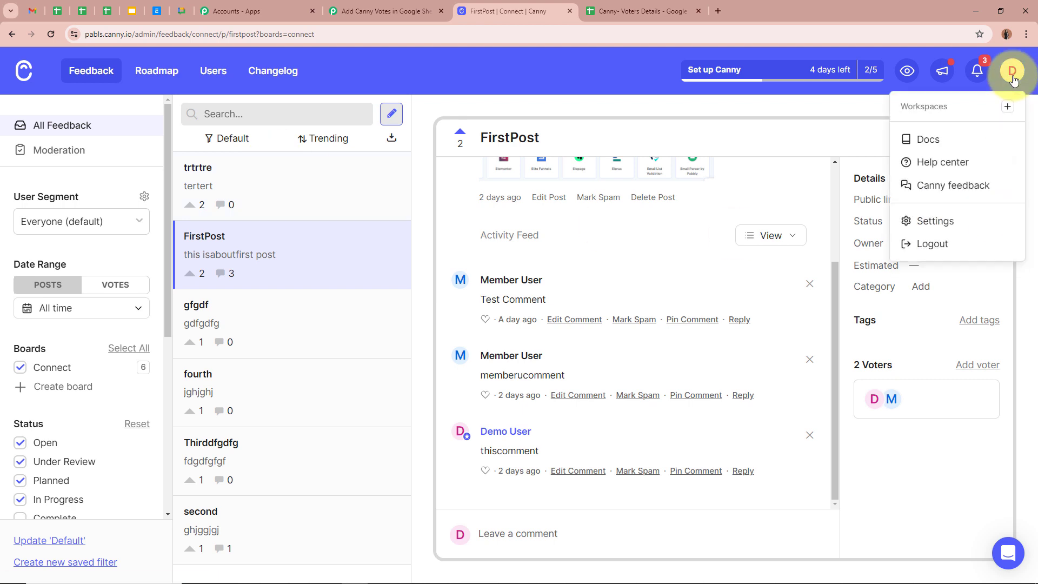
pyautogui.click(935, 221)
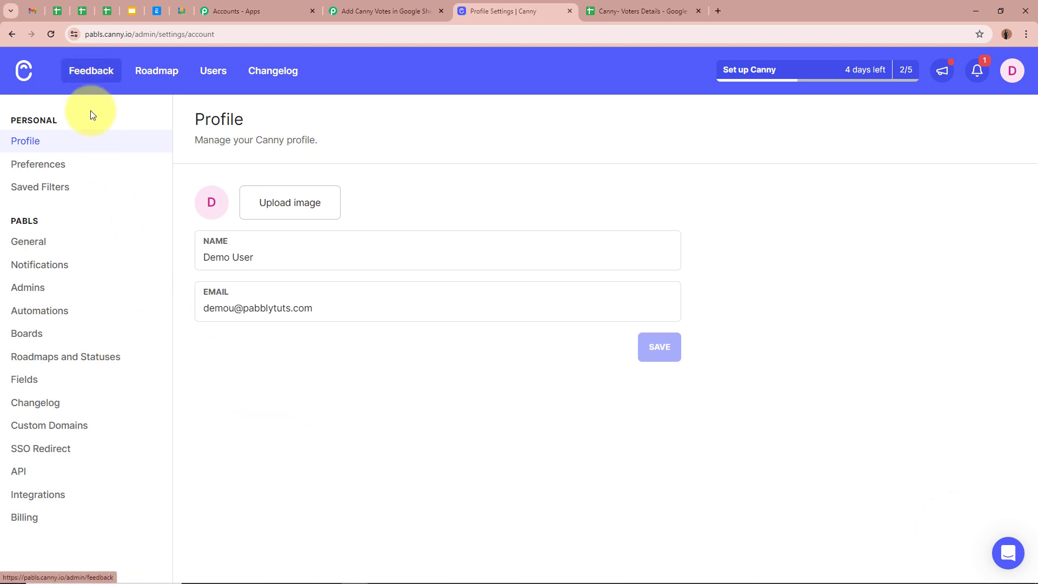
pyautogui.click(15, 475)
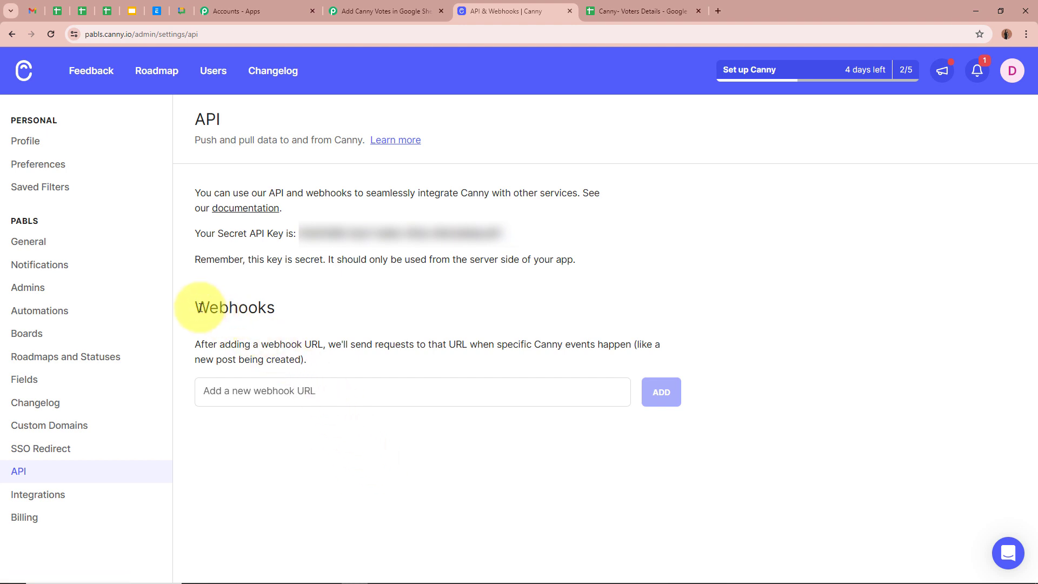
pyautogui.moveTo(197, 308); pyautogui.dragTo(292, 303)
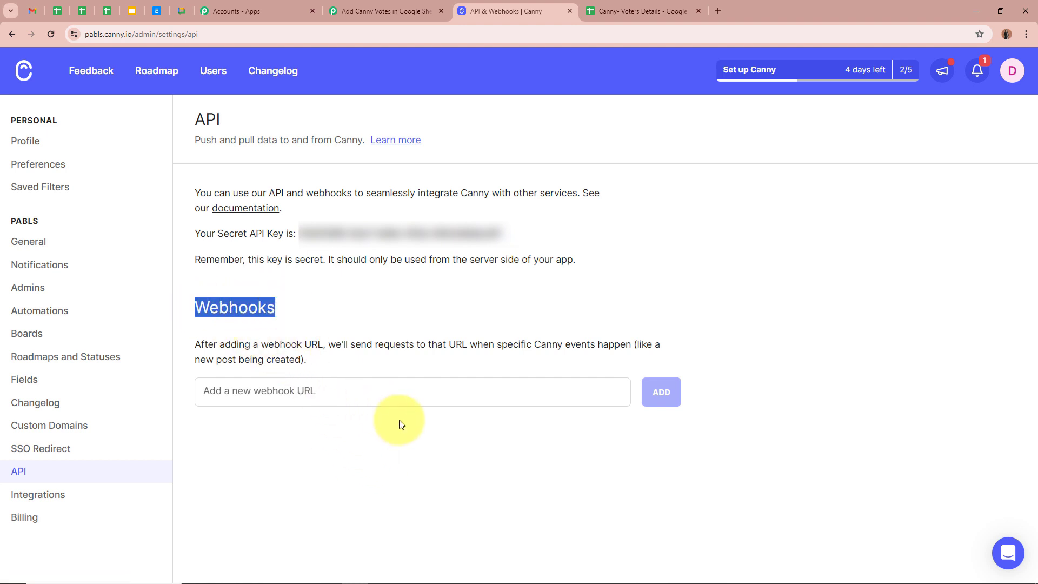
pyautogui.click(393, 389)
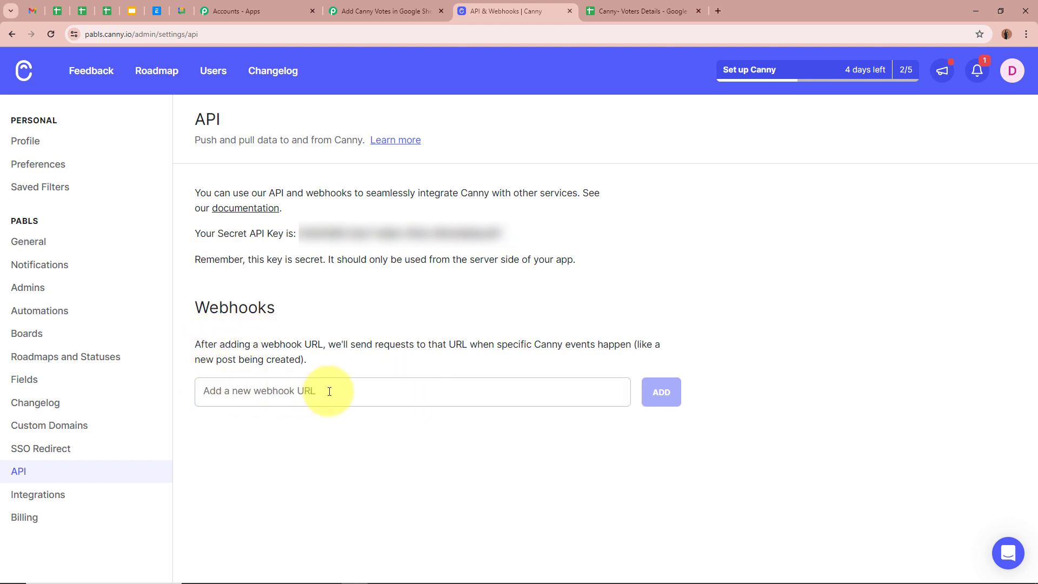
pyautogui.hotkey('ctrl', 'v')
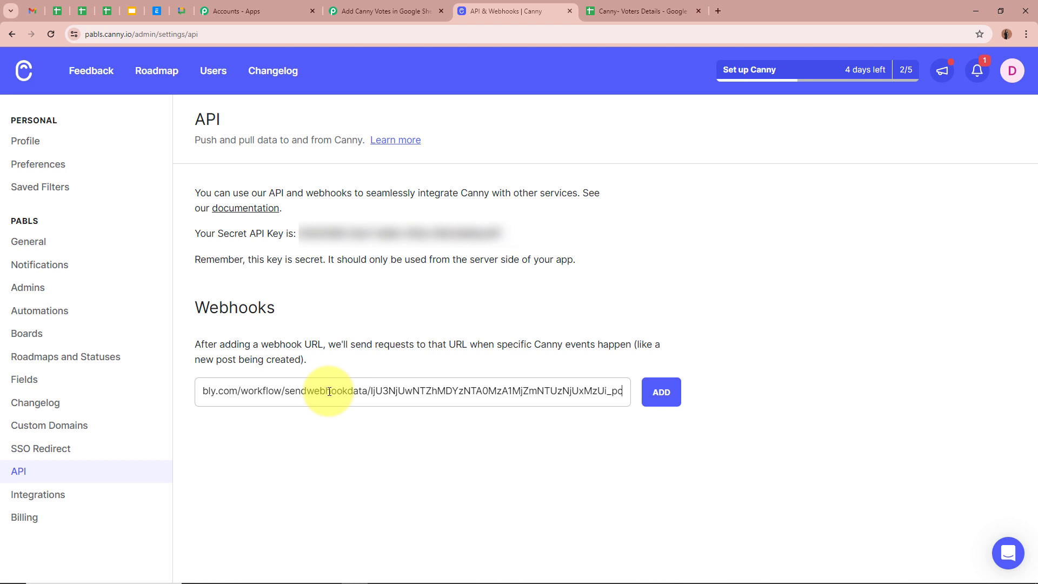
pyautogui.click(335, 418)
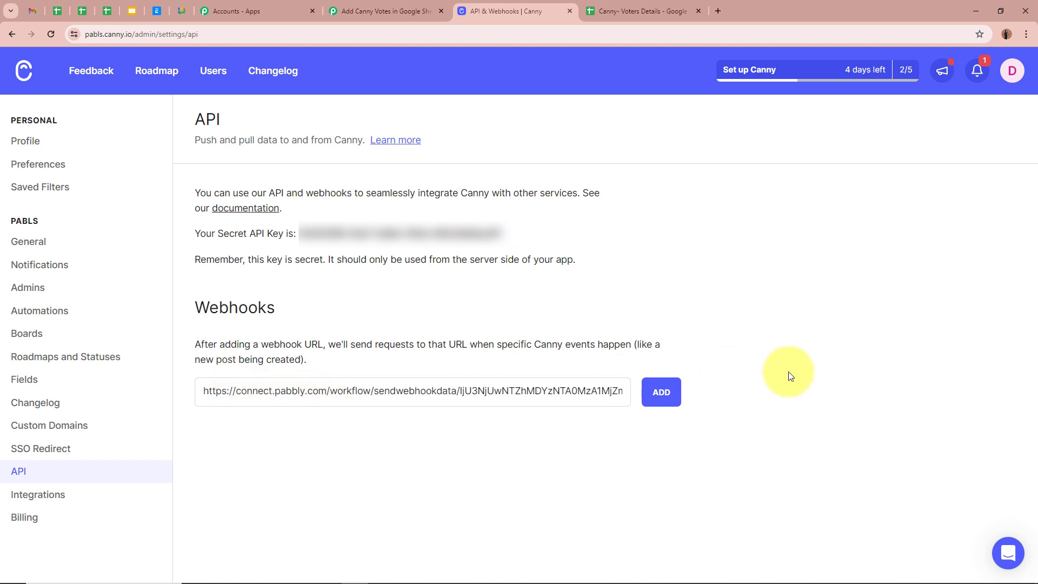
pyautogui.click(663, 390)
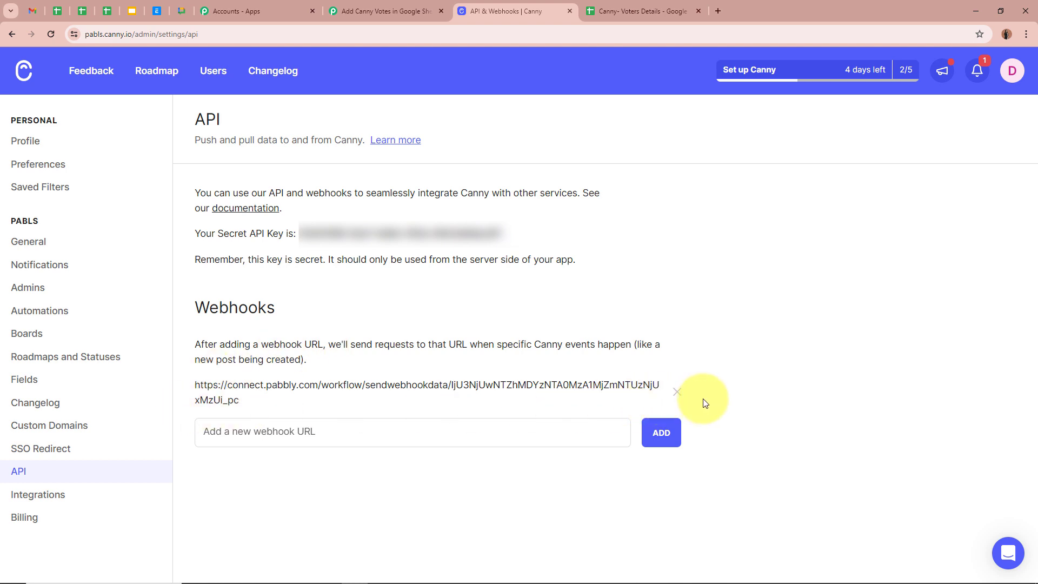
# - Check that the Pabbly Canny trigger shows 'Waiting For Webhook Response'
pyautogui.click(406, 11)
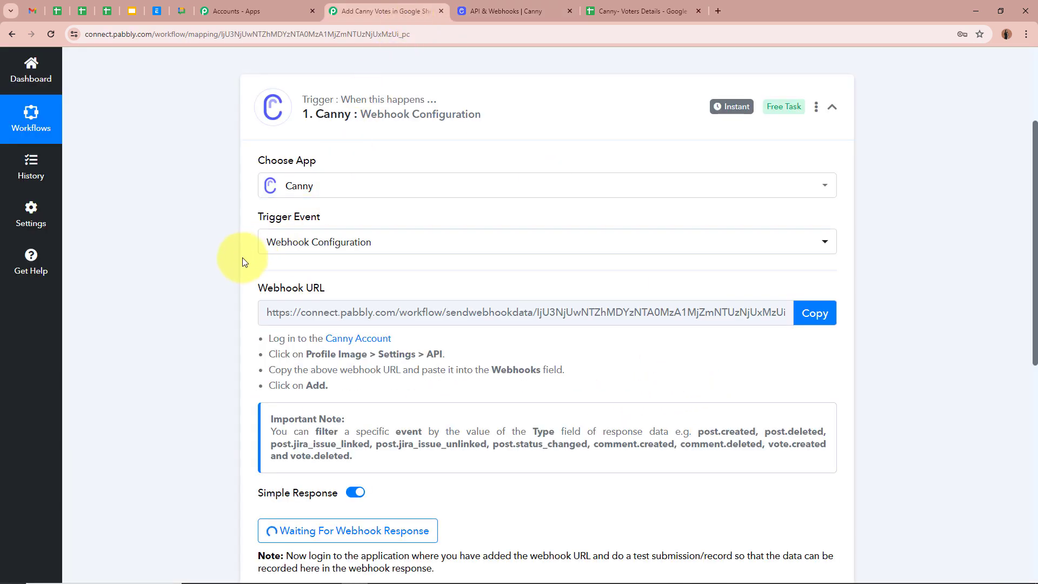
pyautogui.scroll(-3, 233, 256)
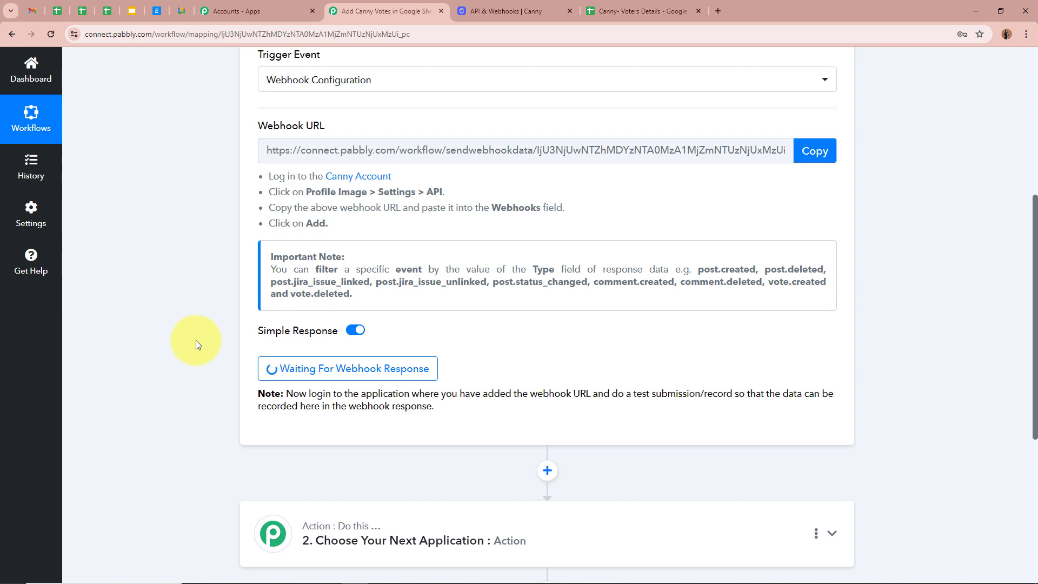
pyautogui.scroll(6, 195, 339)
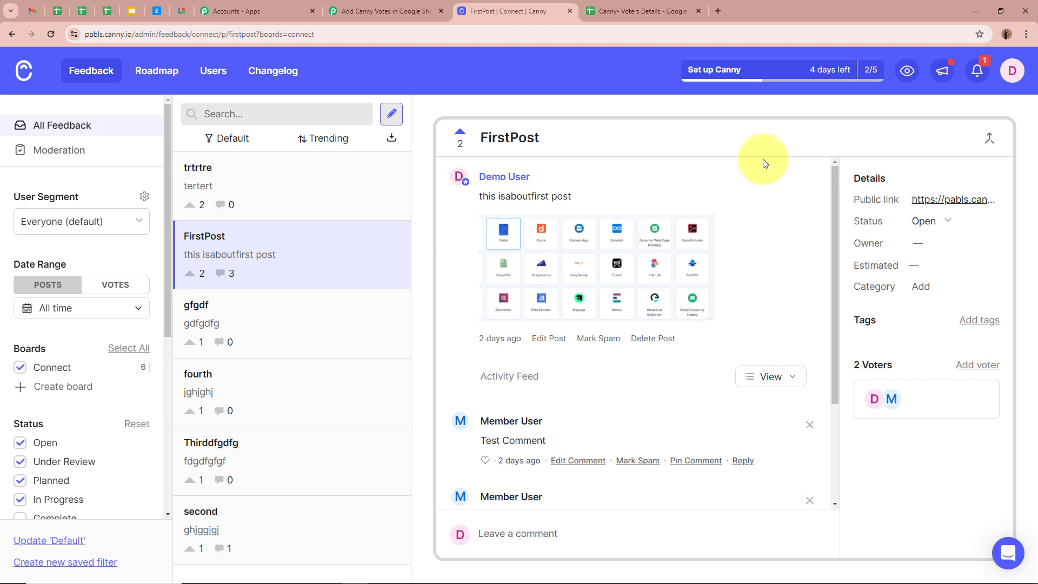
# - Add a newly created test user, with name and e-mail, as a voter on FirstPost
pyautogui.click(979, 366)
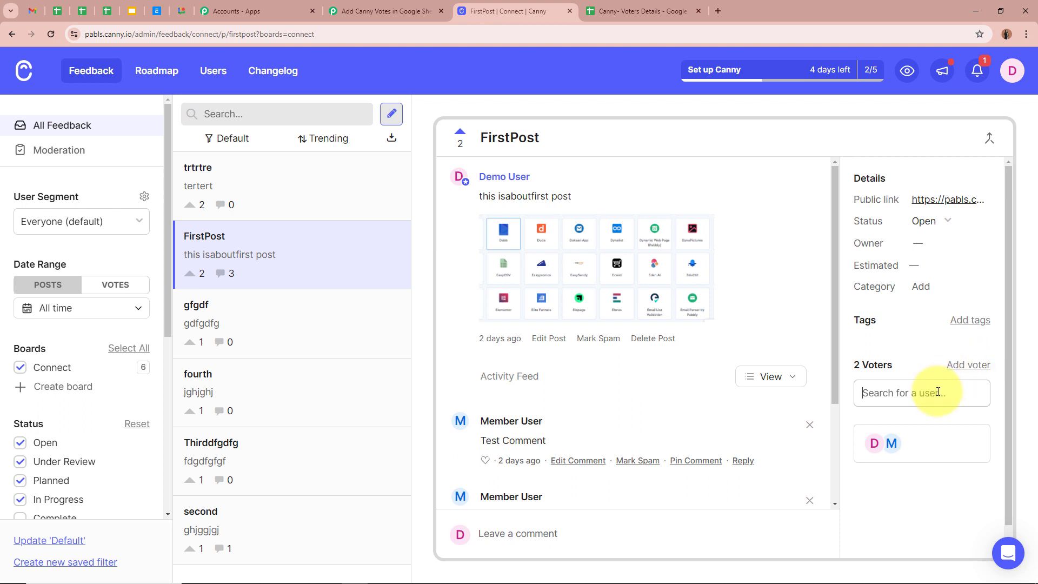
pyautogui.write('dummy')
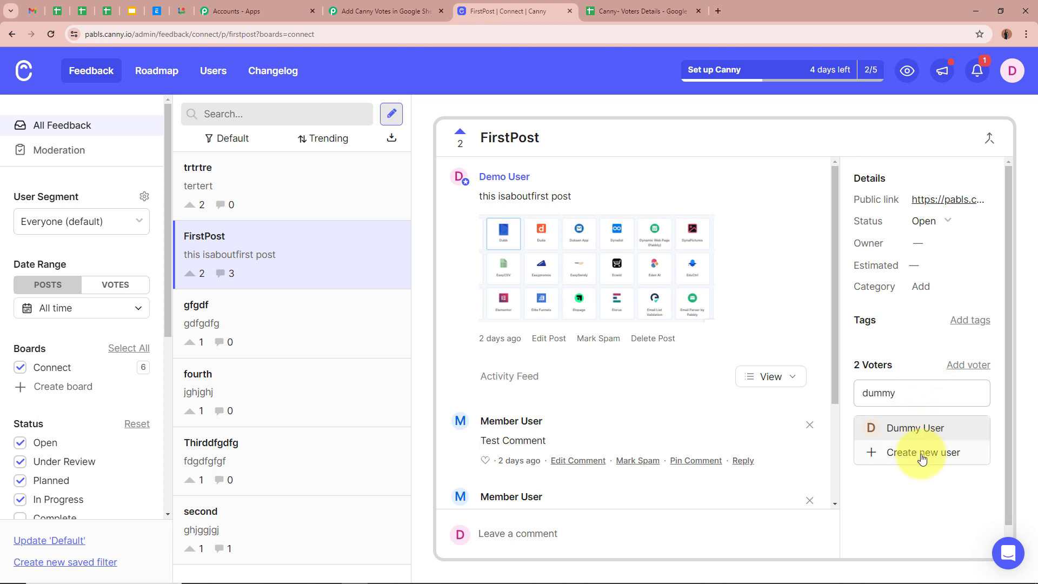
pyautogui.click(922, 454)
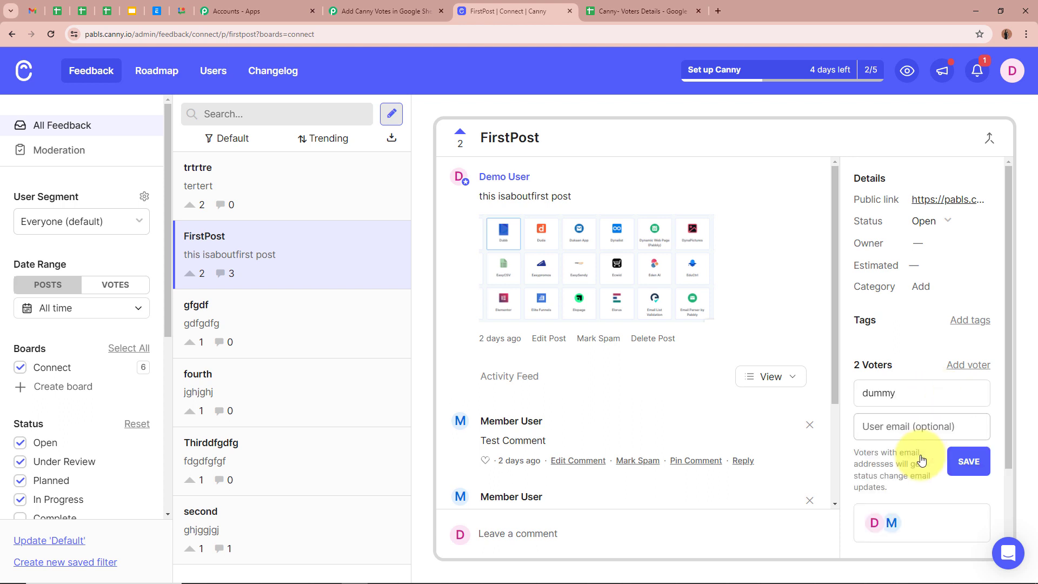
pyautogui.click(870, 394)
pyautogui.press('BackSpace')
pyautogui.write('D')
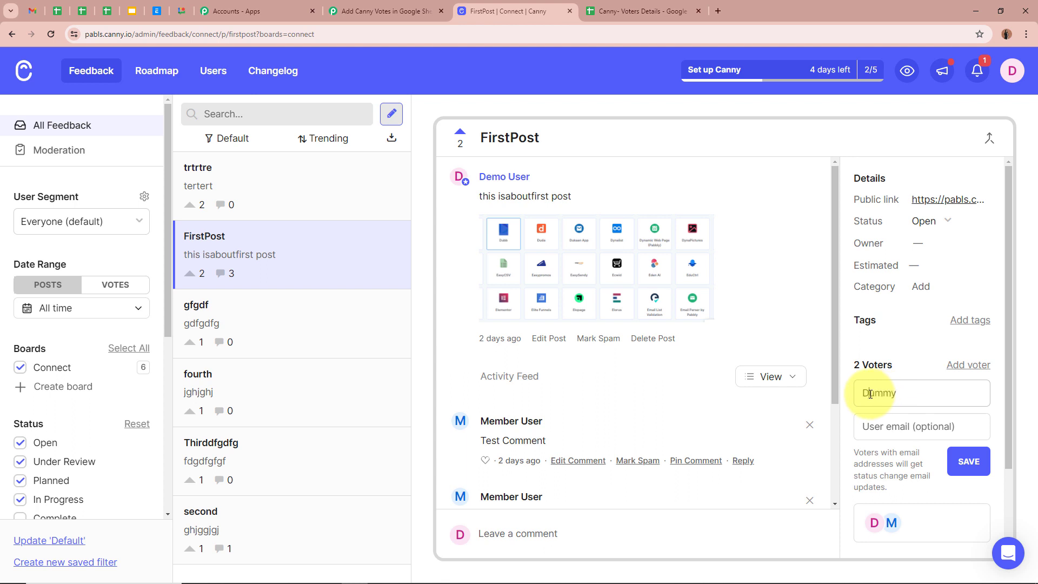
pyautogui.click(918, 392)
pyautogui.write('Account123')
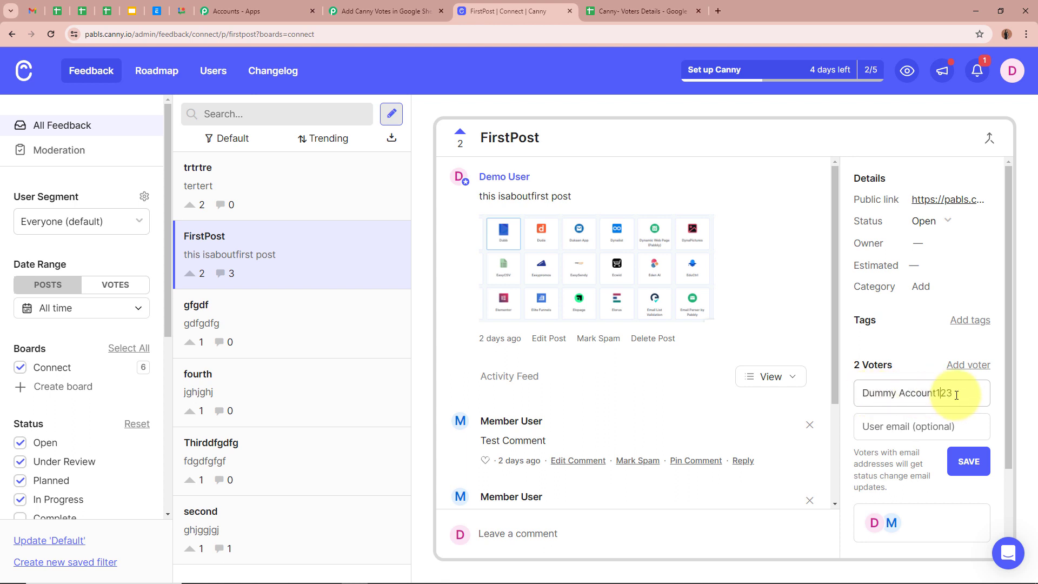
pyautogui.click(935, 427)
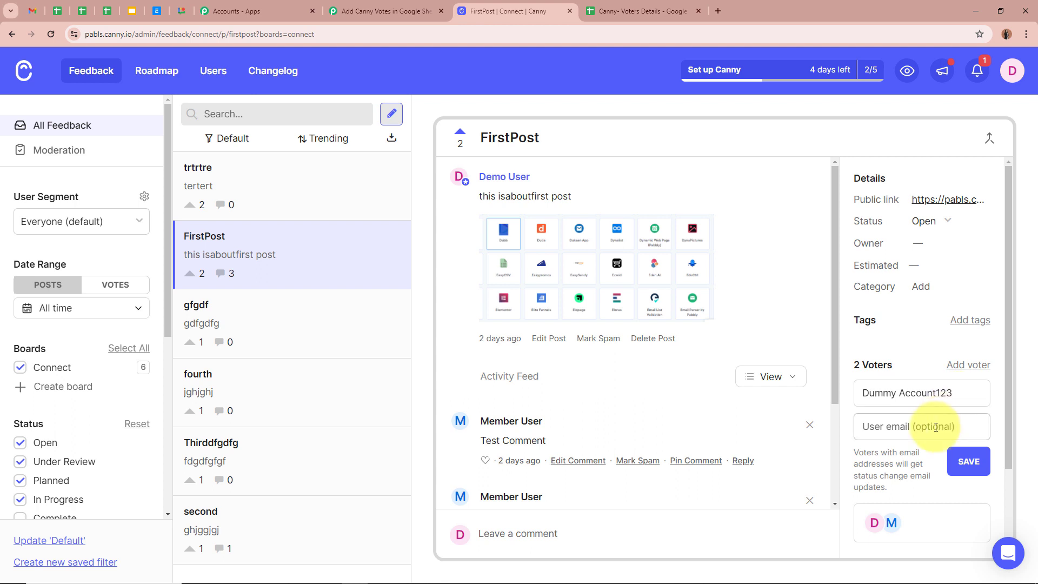
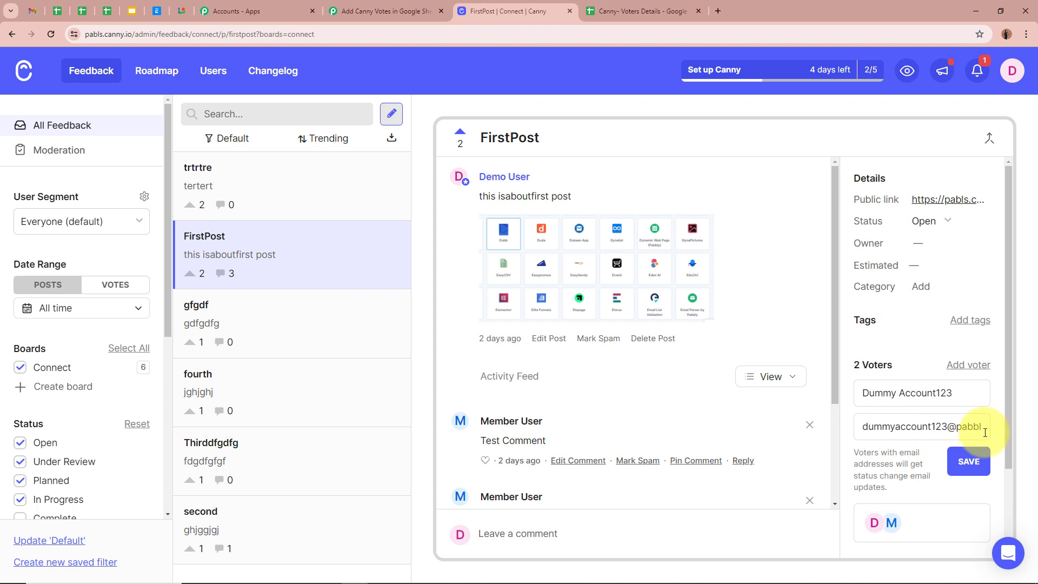
pyautogui.click(969, 462)
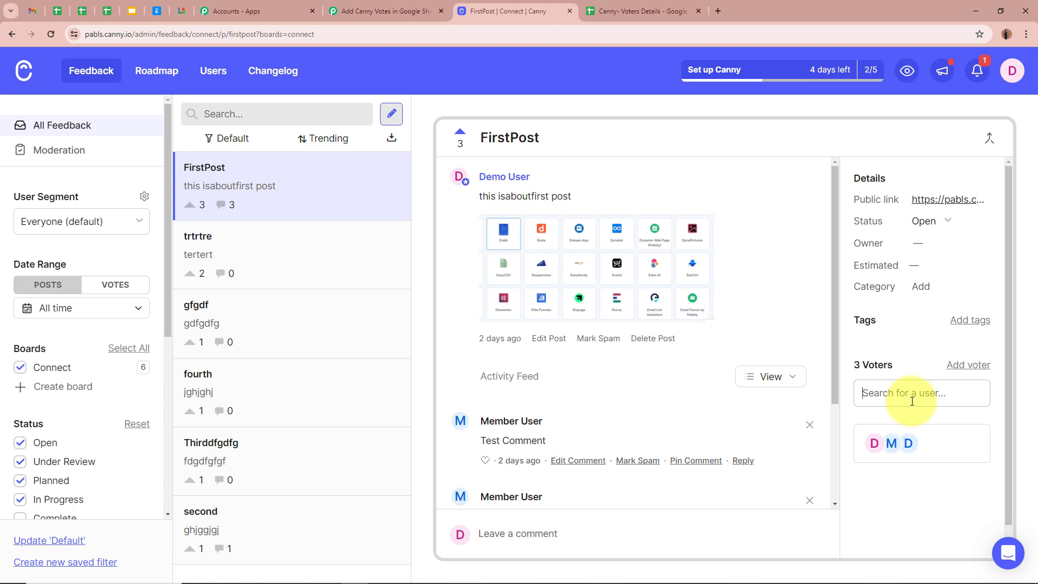
# - Back in Pabbly, review the vote.created response captured by the Canny trigger
pyautogui.click(387, 11)
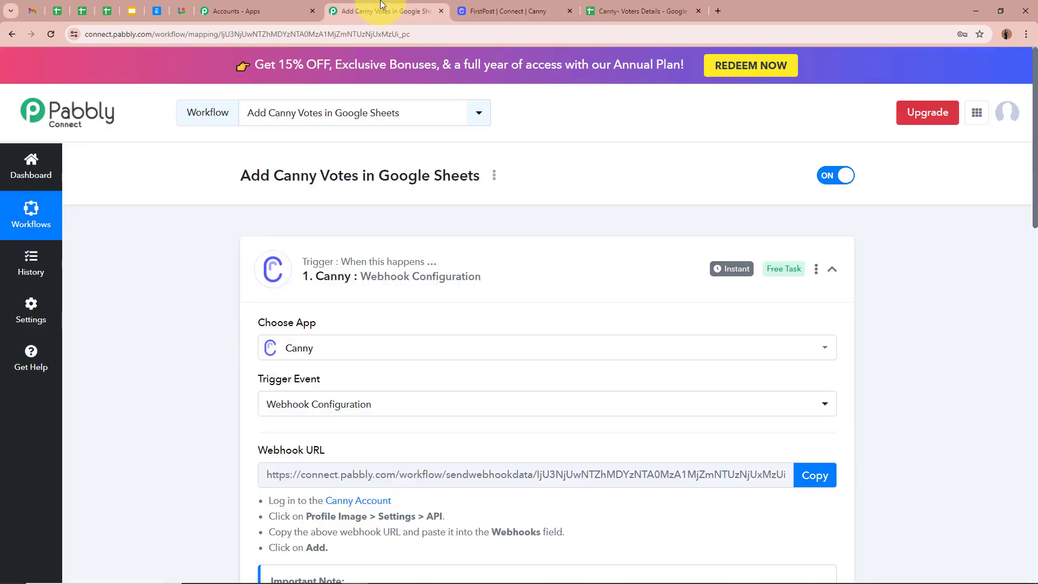
pyautogui.scroll(-5, 155, 398)
pyautogui.scroll(-5, 155, 398)
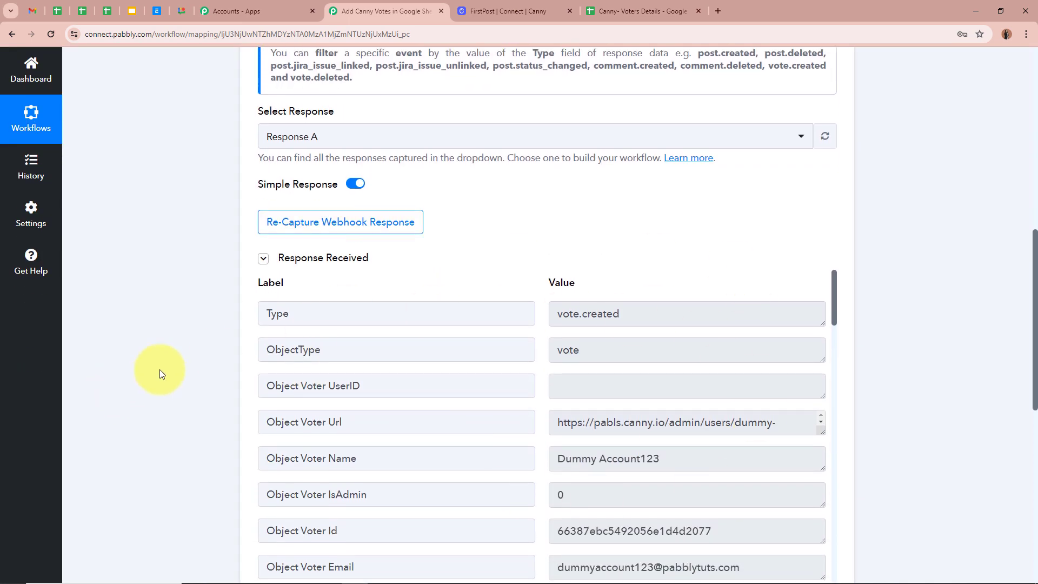
pyautogui.scroll(-2, 160, 371)
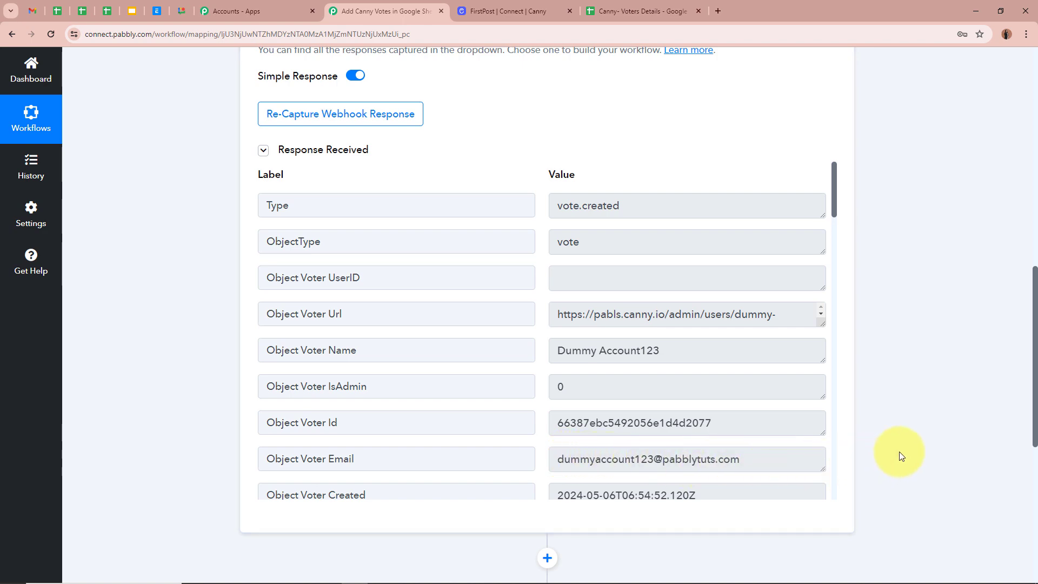
pyautogui.scroll(10, 915, 447)
pyautogui.scroll(3, 919, 446)
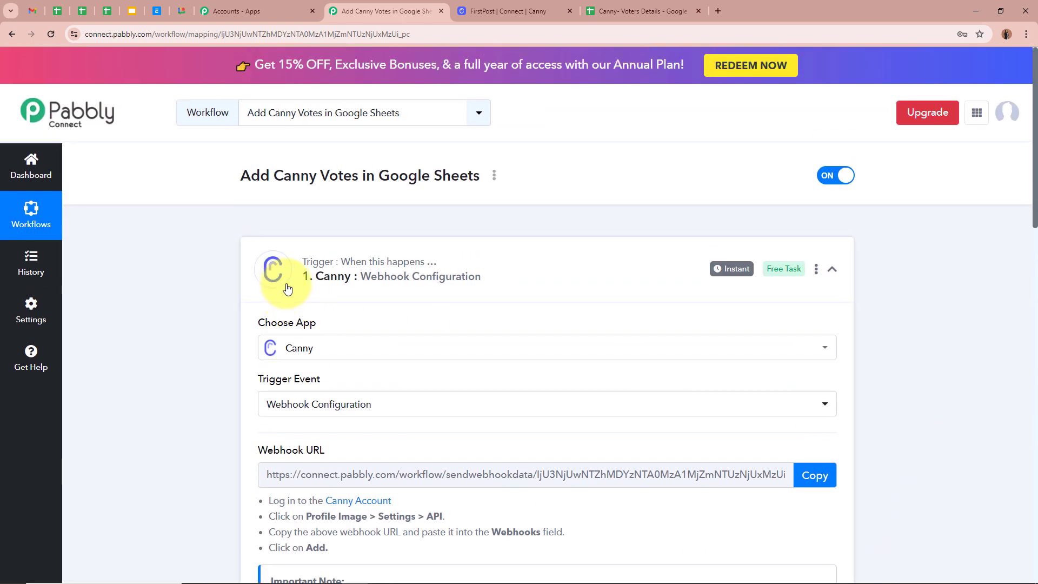
# - Recheck the trigger response, collapse the trigger, and expand the action step's app list
pyautogui.click(845, 270)
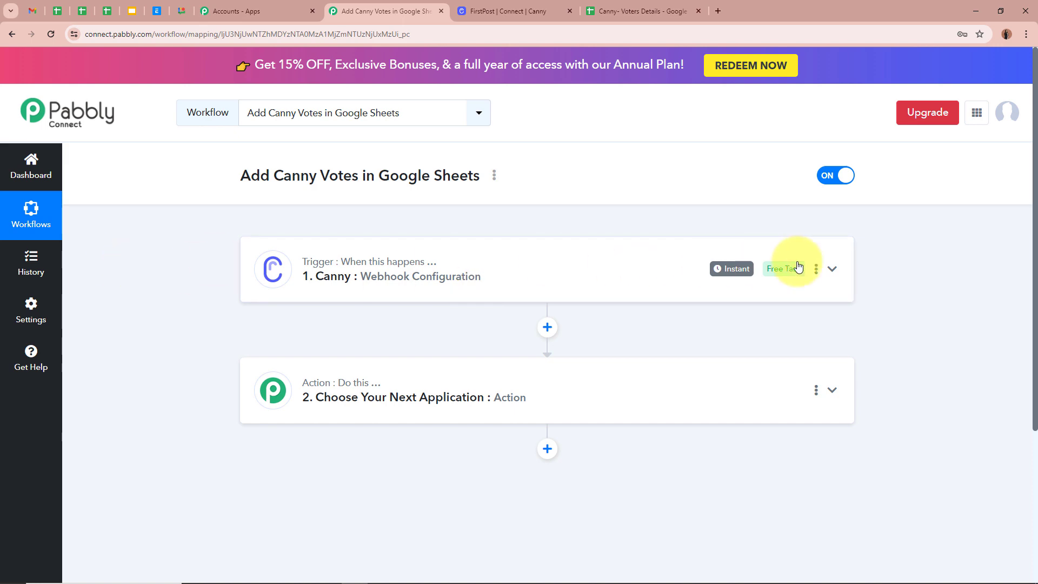
pyautogui.click(832, 269)
pyautogui.scroll(-4, 904, 309)
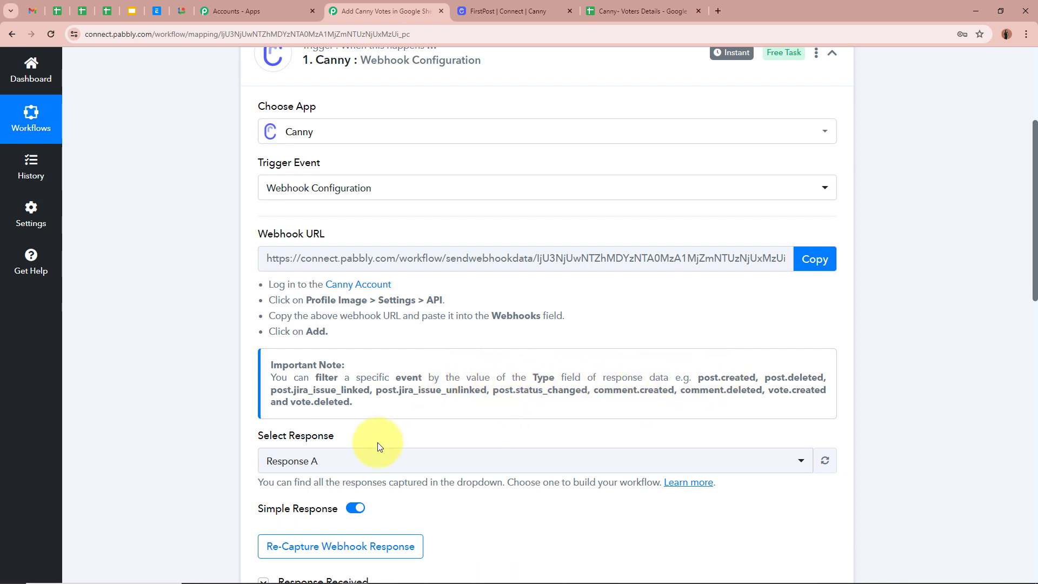
pyautogui.scroll(-3, 515, 556)
pyautogui.scroll(3, 486, 378)
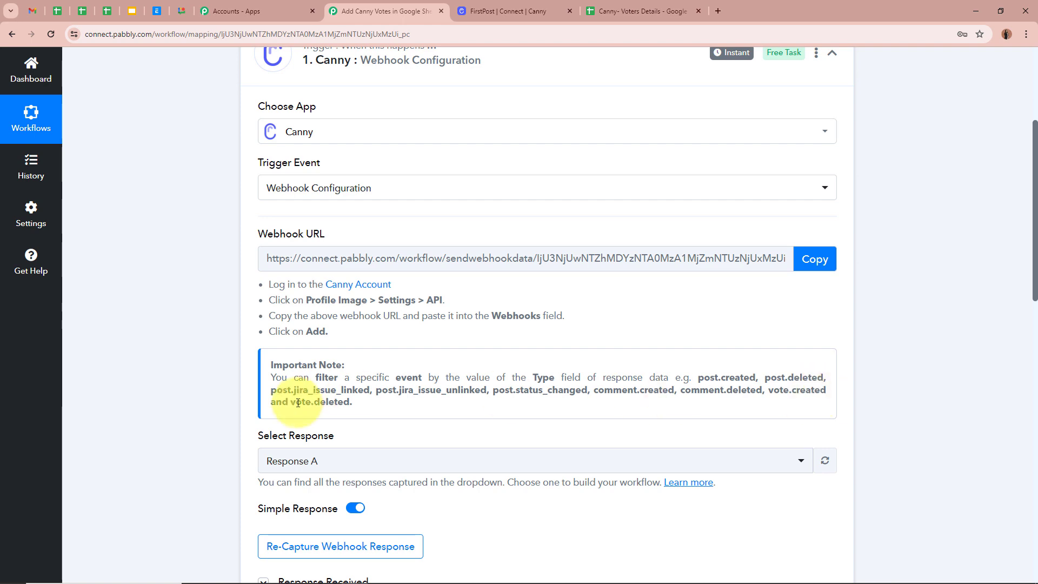
pyautogui.scroll(1, 682, 368)
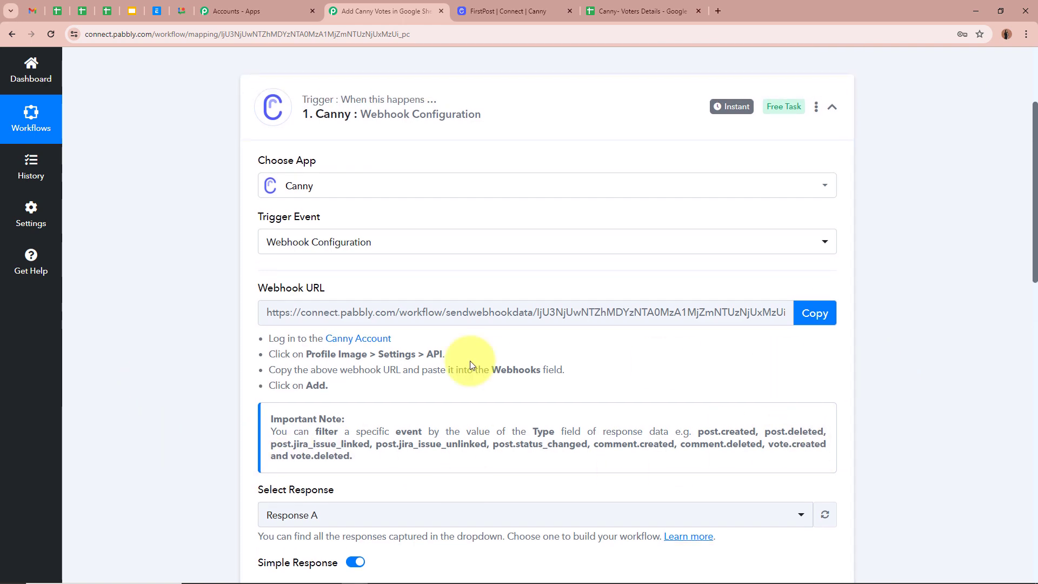
pyautogui.scroll(3, 859, 405)
pyautogui.click(835, 274)
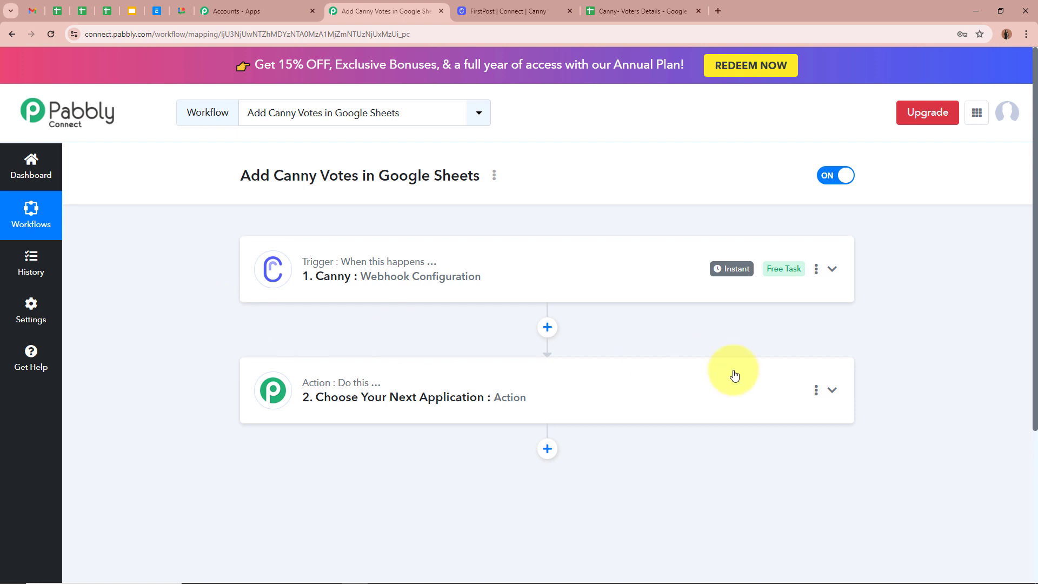
pyautogui.click(832, 390)
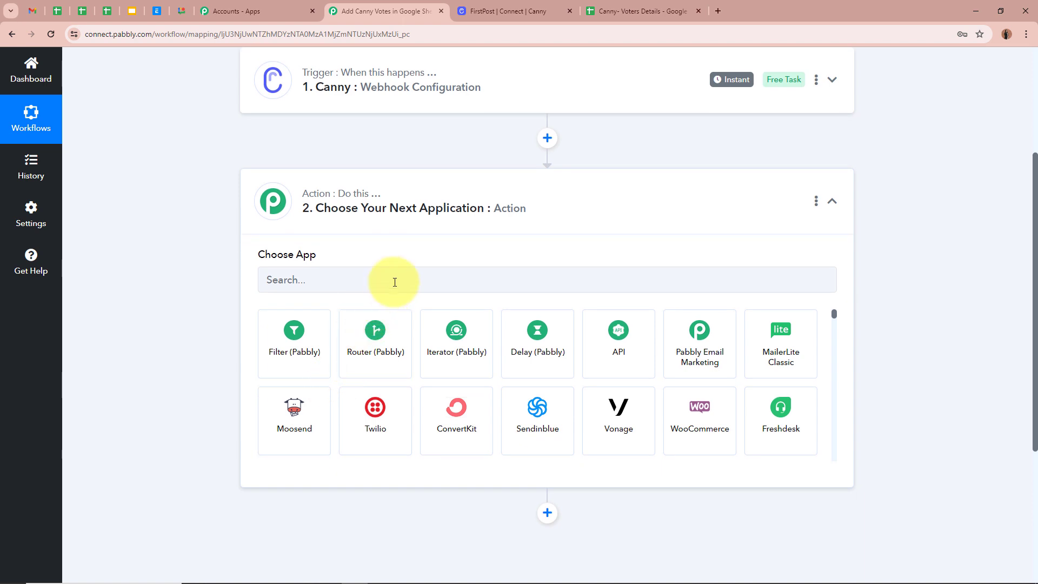
# - Configure a Filter (Pabbly) Filter Values step checking Canny's Type equals vote.created
pyautogui.click(292, 351)
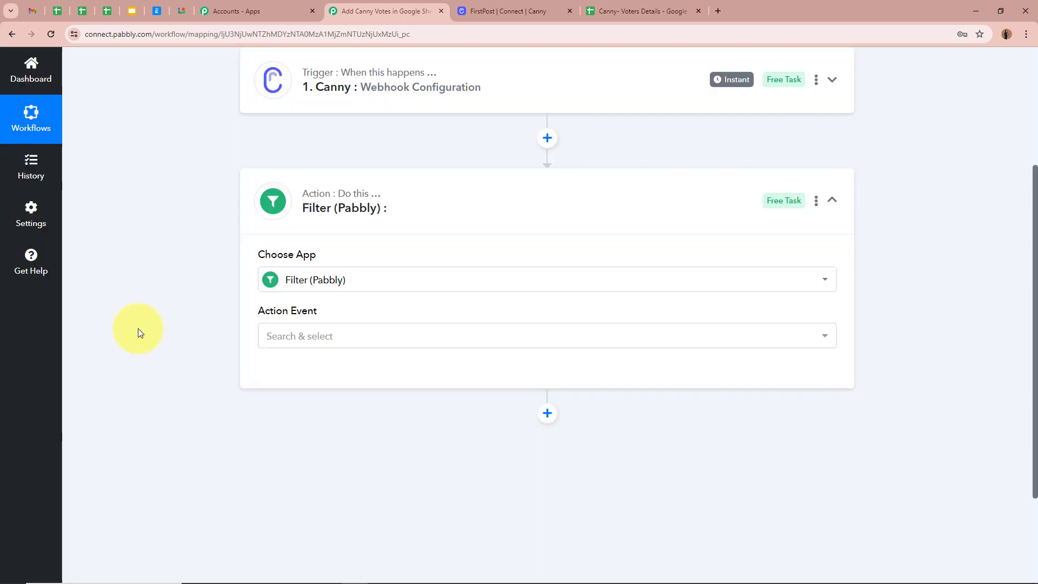
pyautogui.click(332, 341)
pyautogui.click(285, 401)
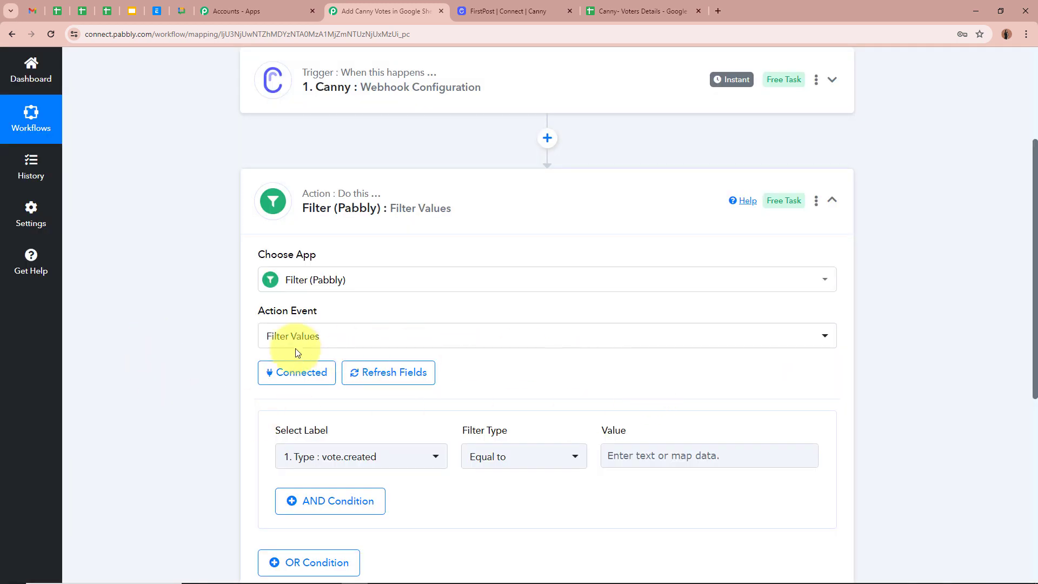
pyautogui.scroll(-2, 296, 352)
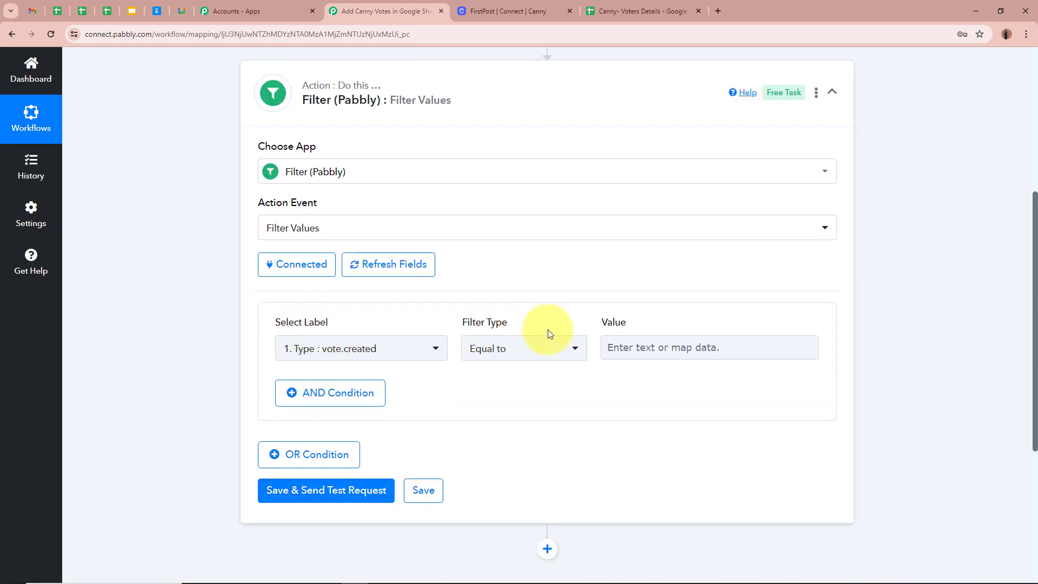
pyautogui.click(399, 350)
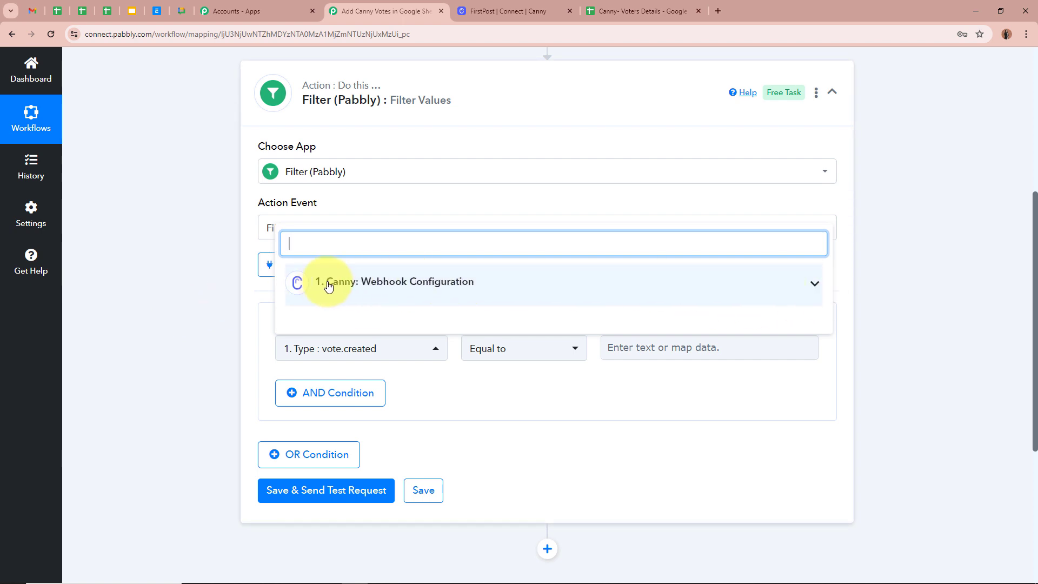
pyautogui.click(814, 282)
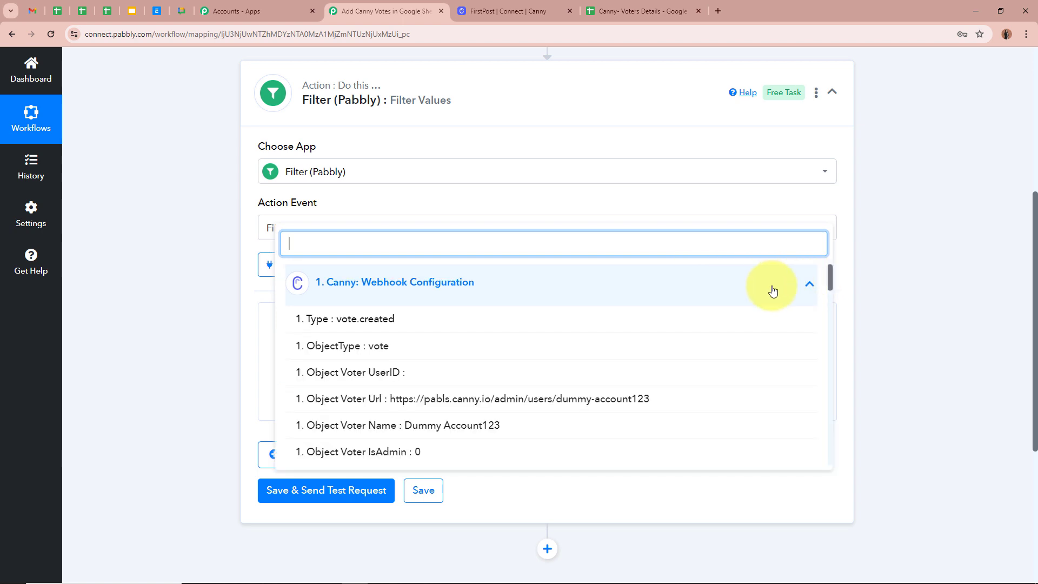
pyautogui.click(348, 319)
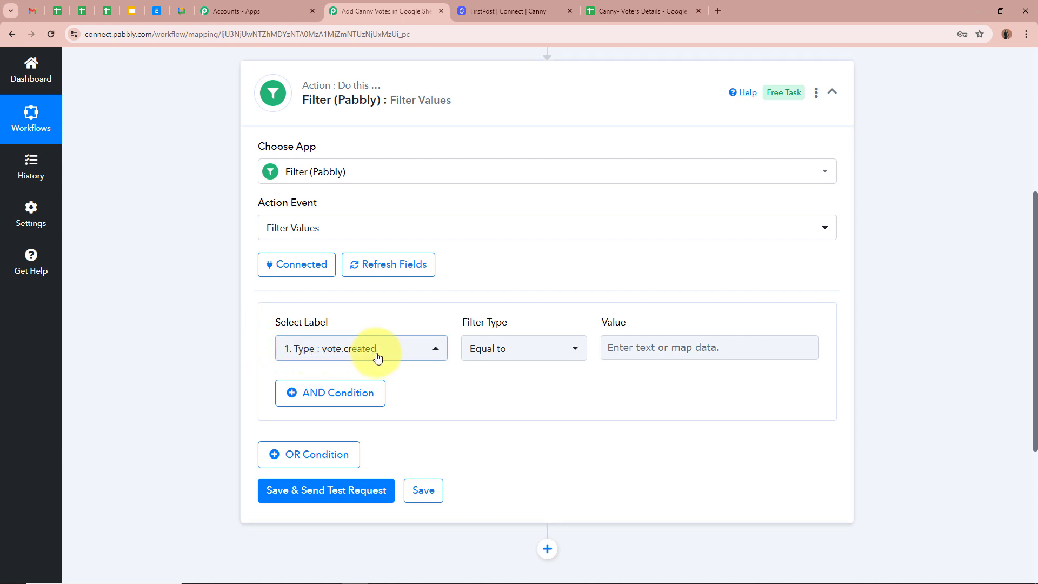
pyautogui.click(722, 347)
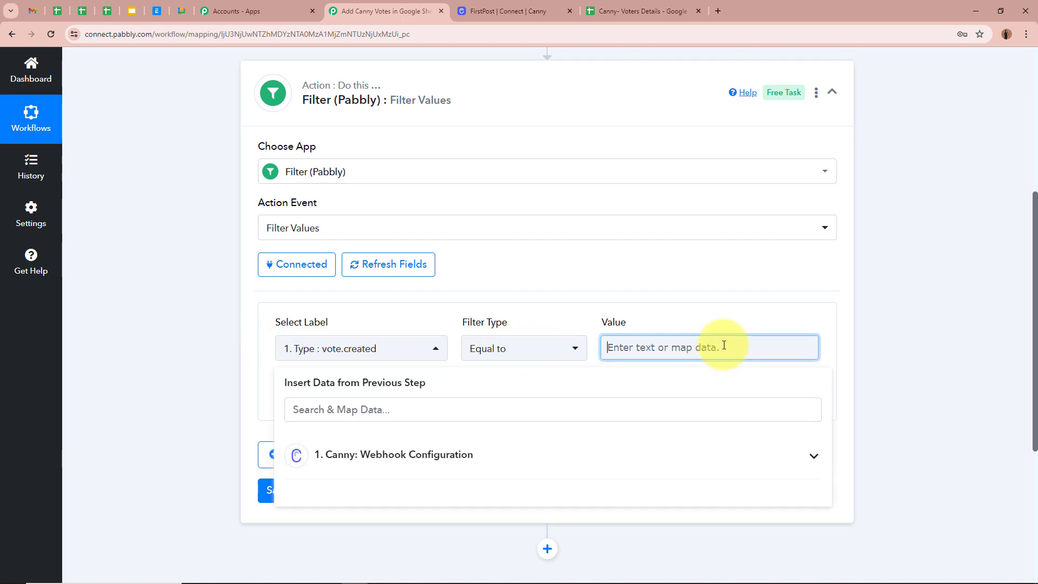
pyautogui.write('vote.created')
pyautogui.click(193, 374)
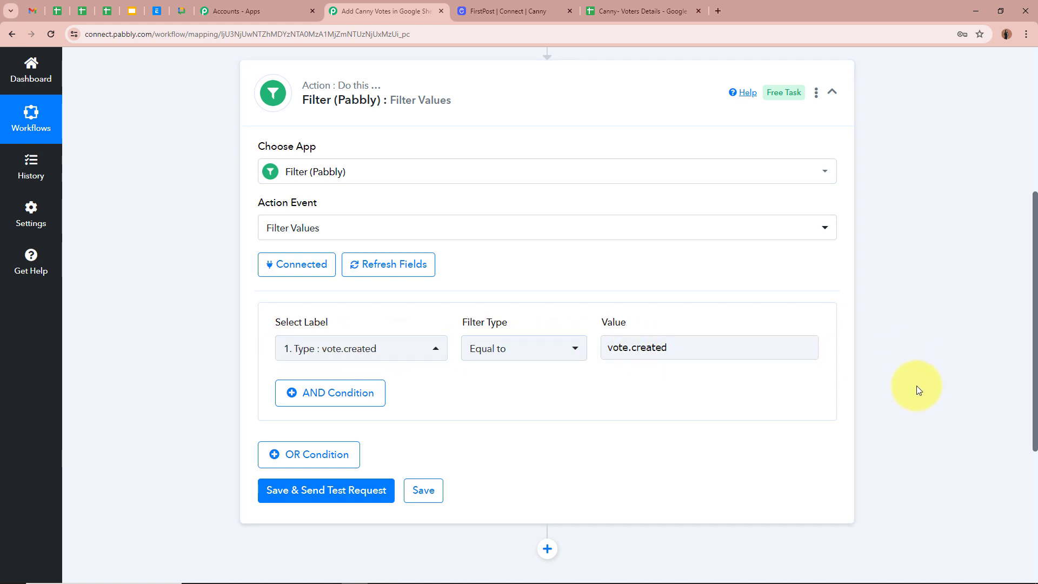
# - Send a test request, confirm 'Condition is true', and collapse the Filter step
pyautogui.scroll(2, 917, 385)
pyautogui.scroll(-2, 916, 385)
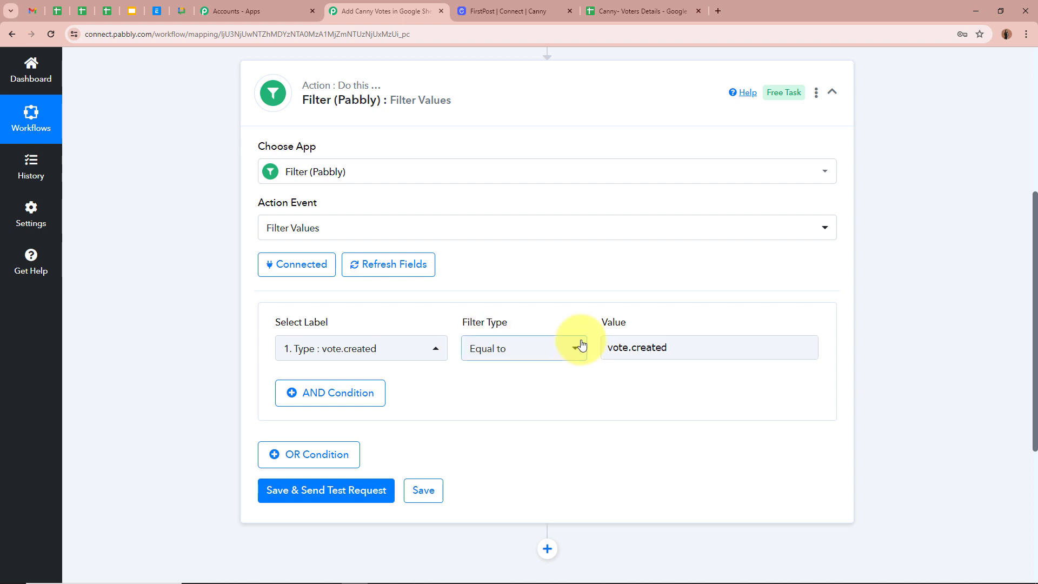
pyautogui.click(297, 489)
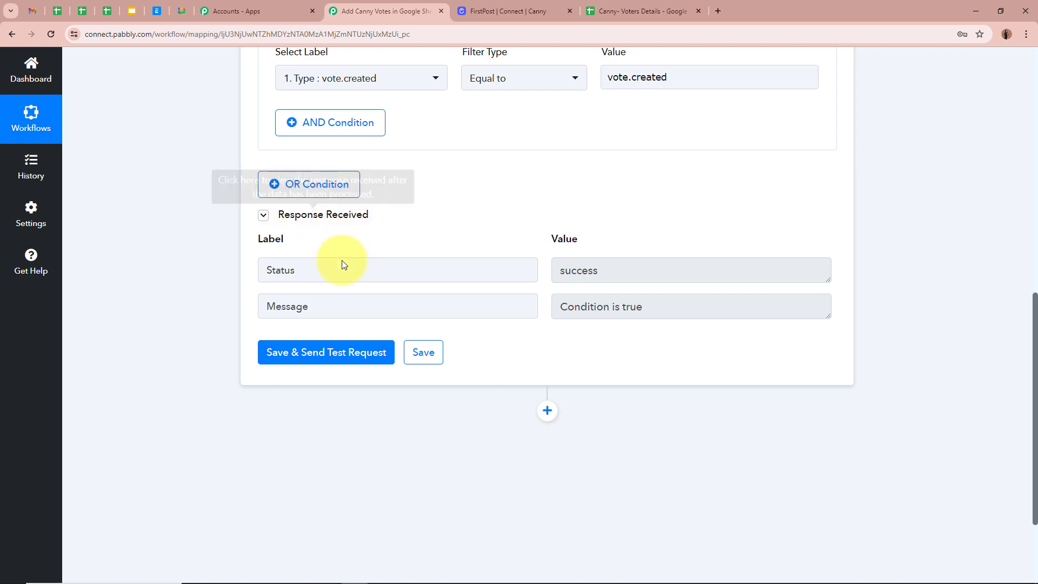
pyautogui.moveTo(275, 306); pyautogui.dragTo(492, 297)
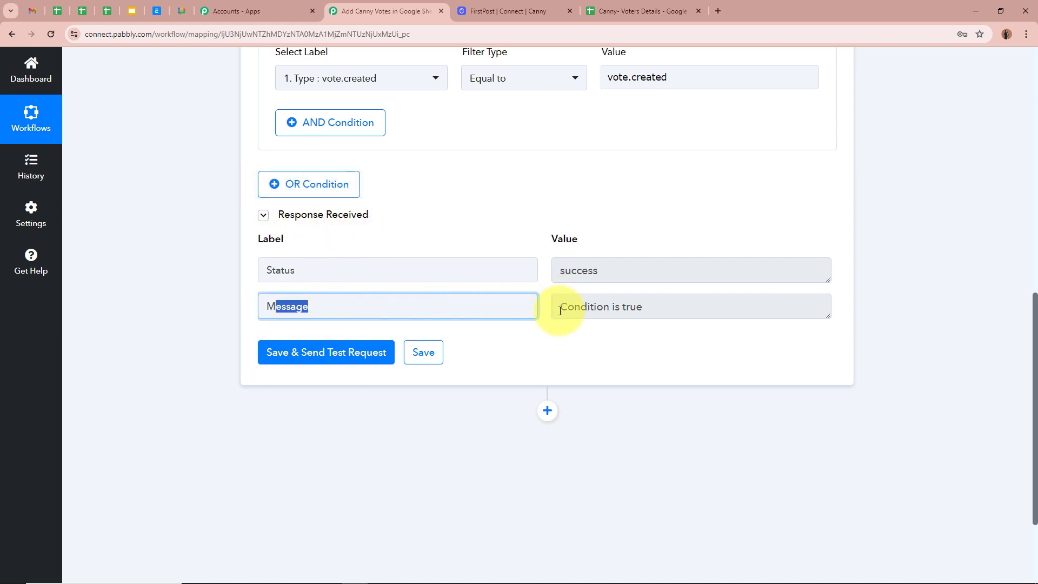
pyautogui.moveTo(560, 311); pyautogui.dragTo(696, 311)
pyautogui.click(887, 301)
pyautogui.scroll(3, 867, 210)
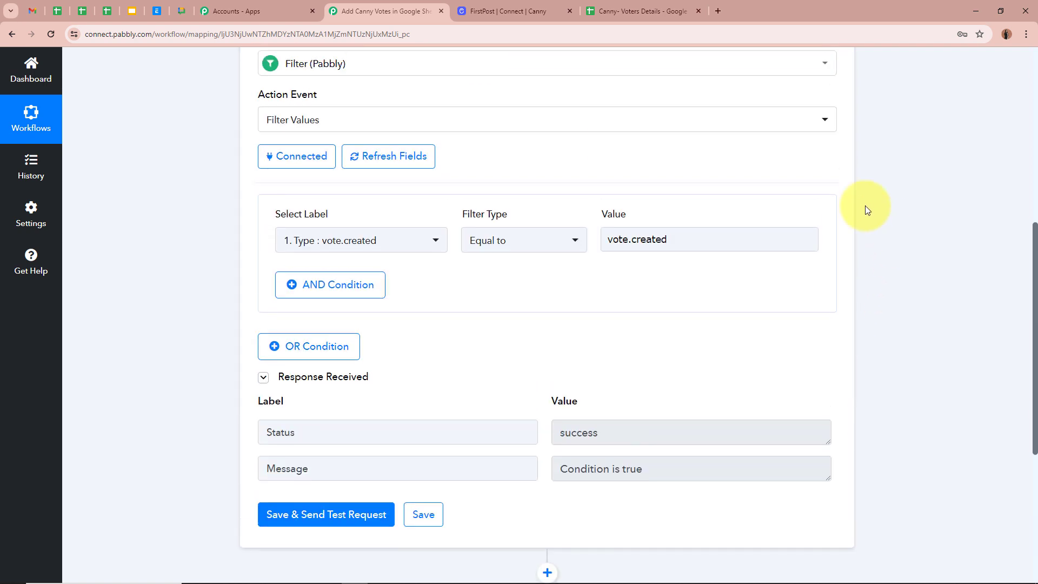
pyautogui.scroll(2, 910, 269)
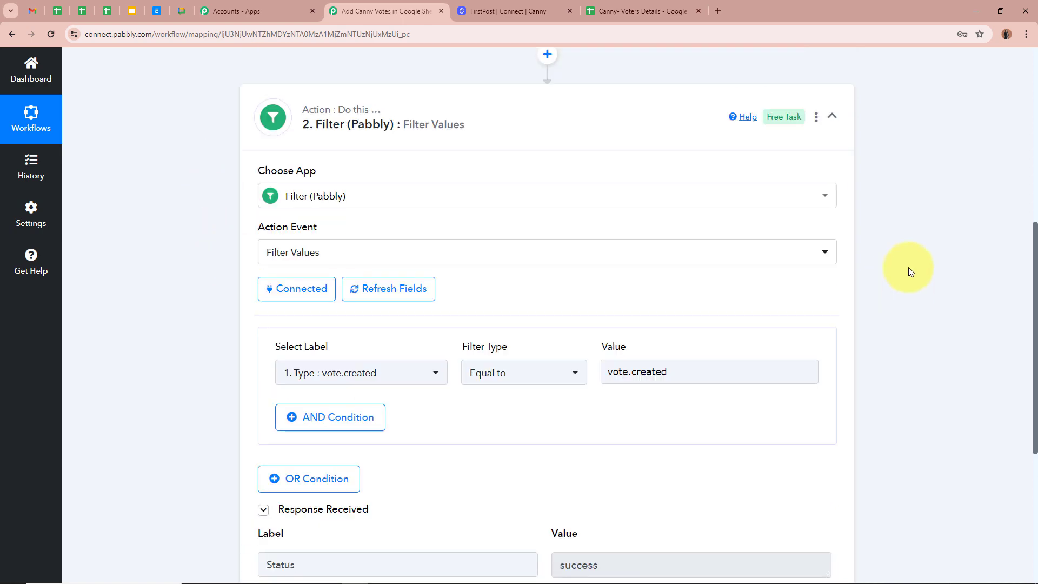
pyautogui.scroll(-2, 909, 267)
pyautogui.scroll(5, 881, 352)
pyautogui.click(833, 253)
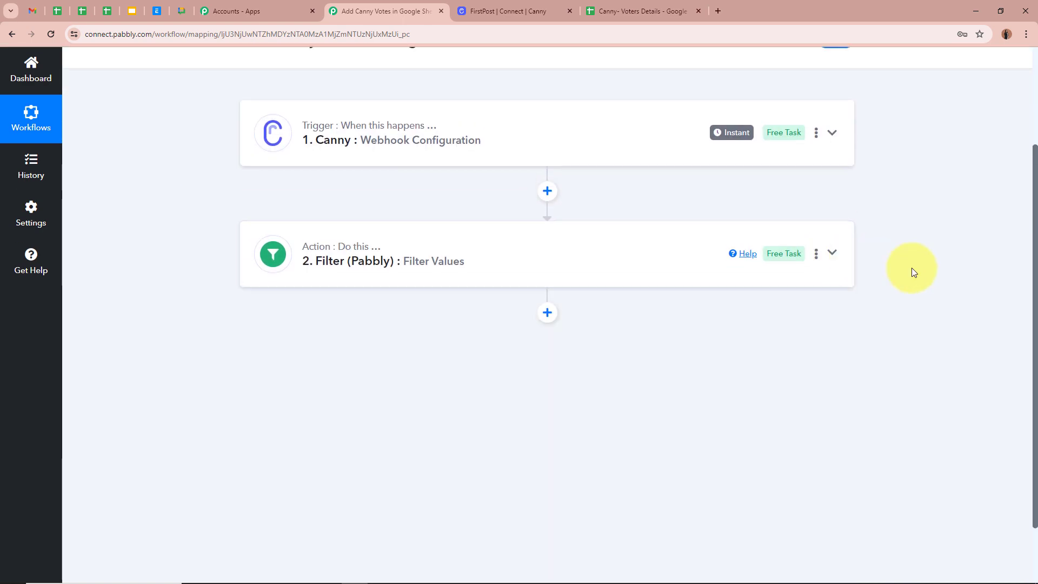
# - Add a Google Sheets step with the Add New Row action below the filter
pyautogui.scroll(2, 912, 269)
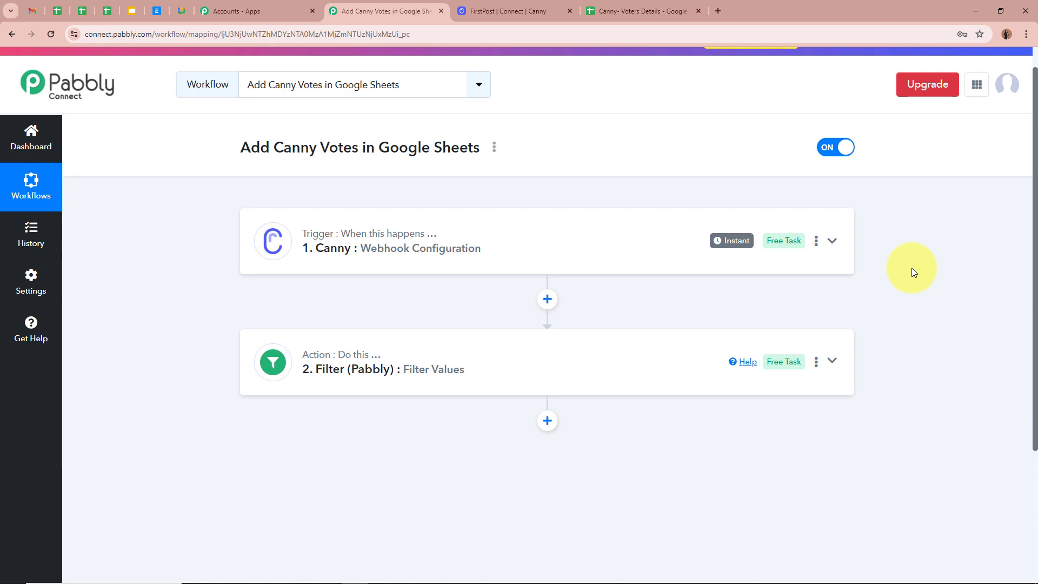
pyautogui.scroll(-2, 912, 271)
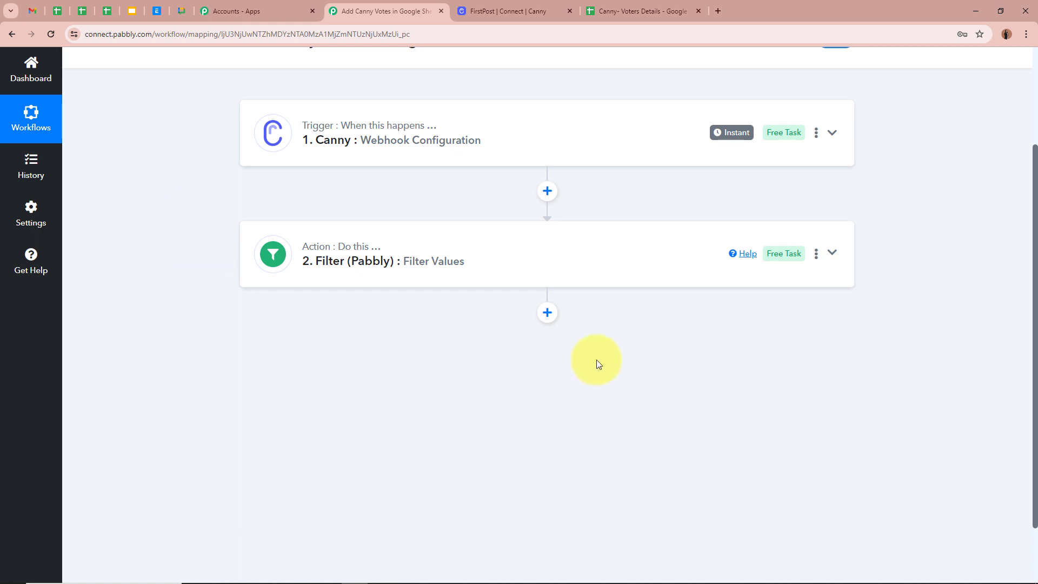
pyautogui.click(548, 313)
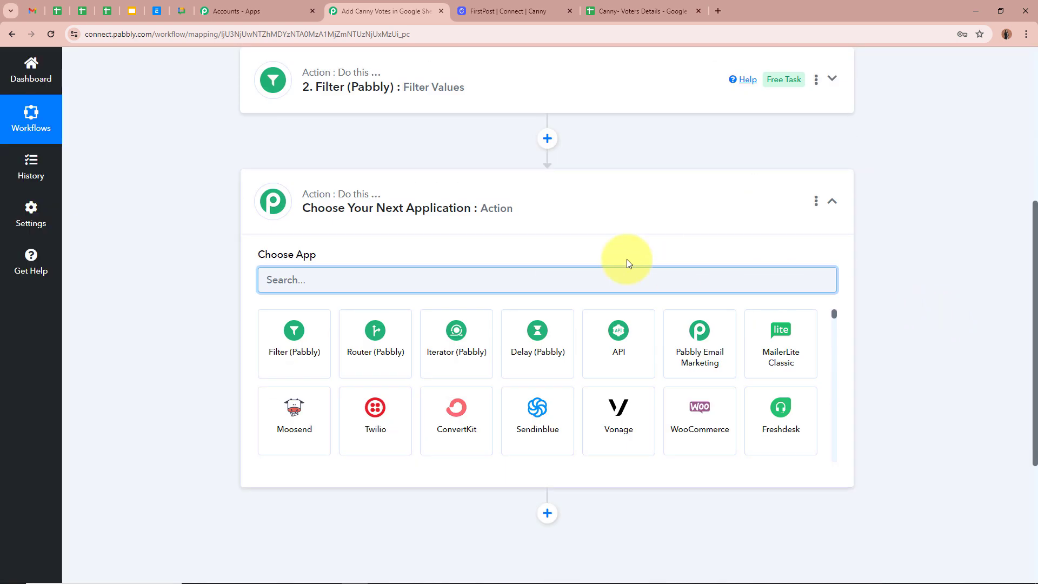
pyautogui.write('Google')
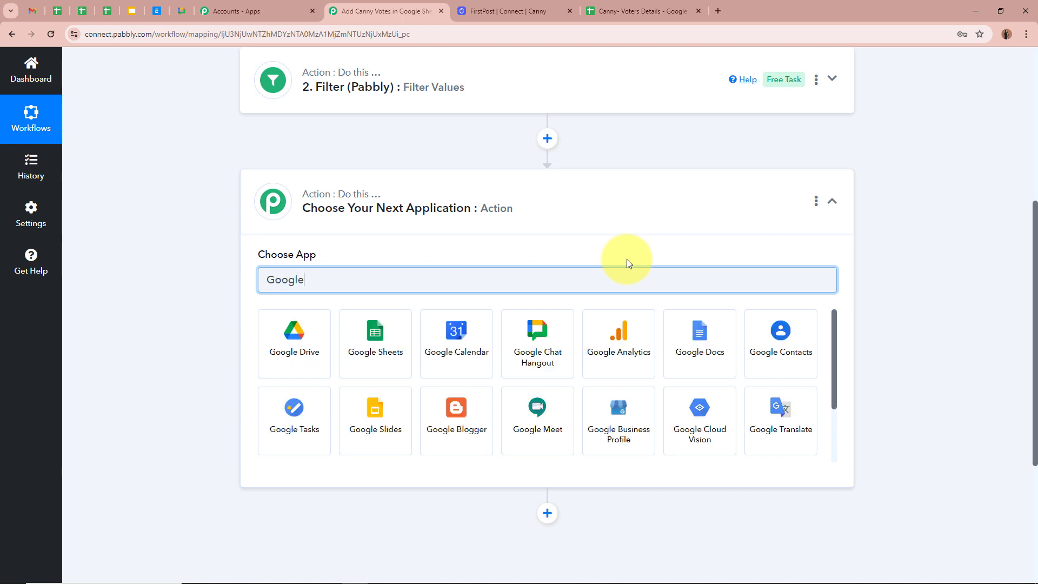
pyautogui.click(390, 331)
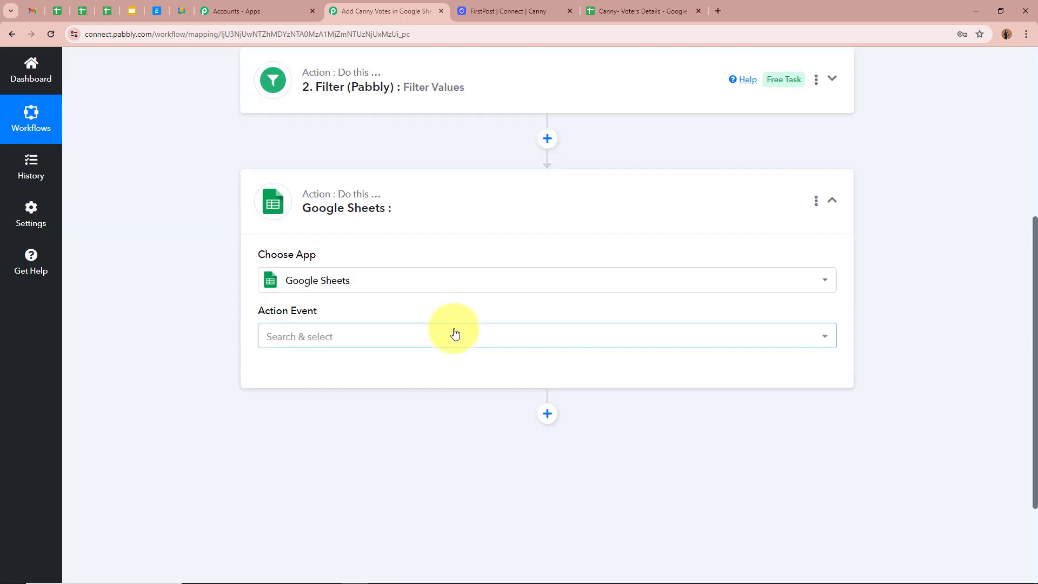
pyautogui.click(453, 336)
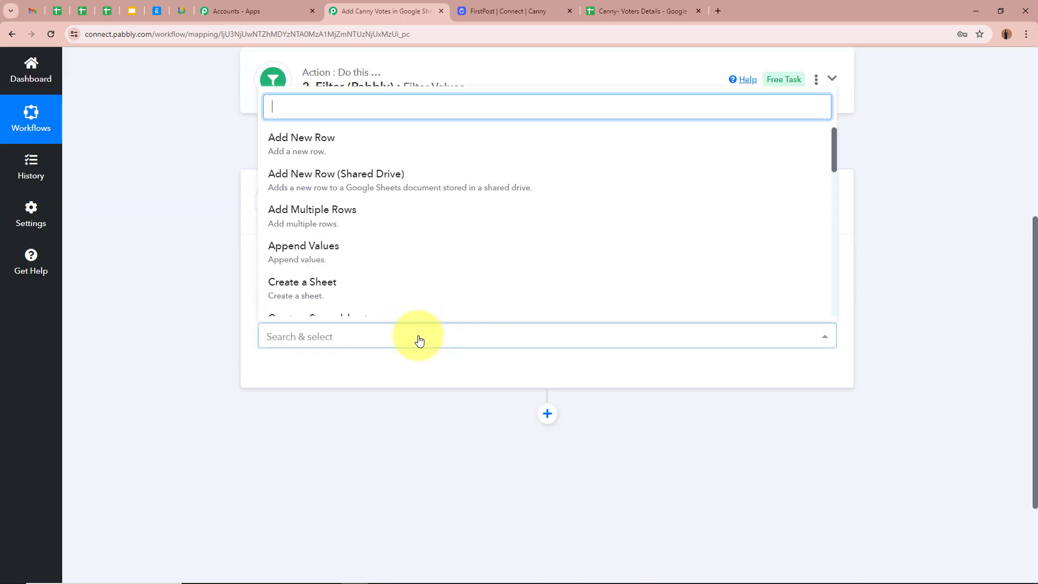
pyautogui.click(376, 152)
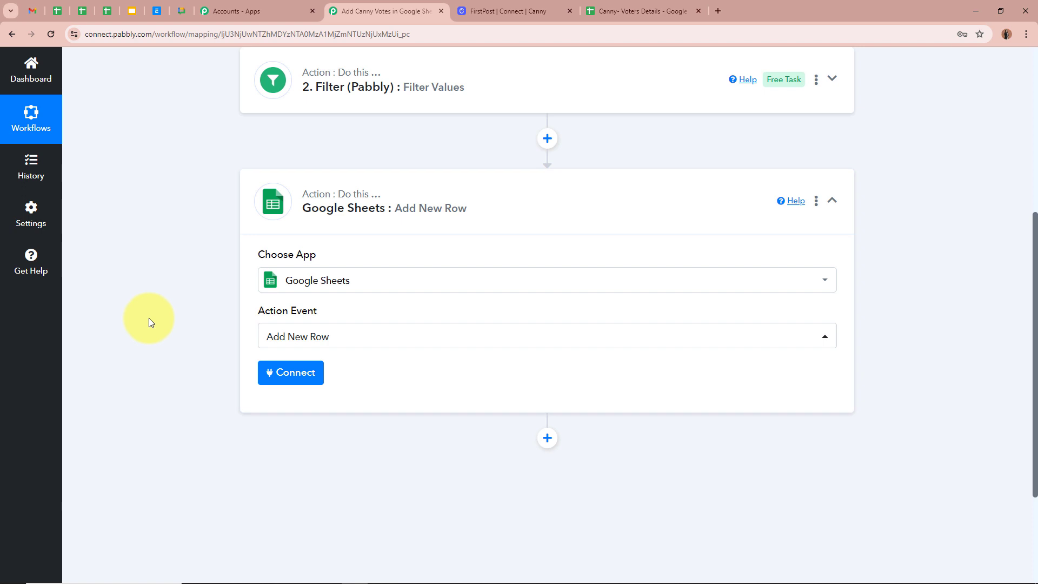
# - Start connecting a Google Sheets account to the Add New Row step
pyautogui.scroll(3, 151, 322)
pyautogui.scroll(2, 151, 323)
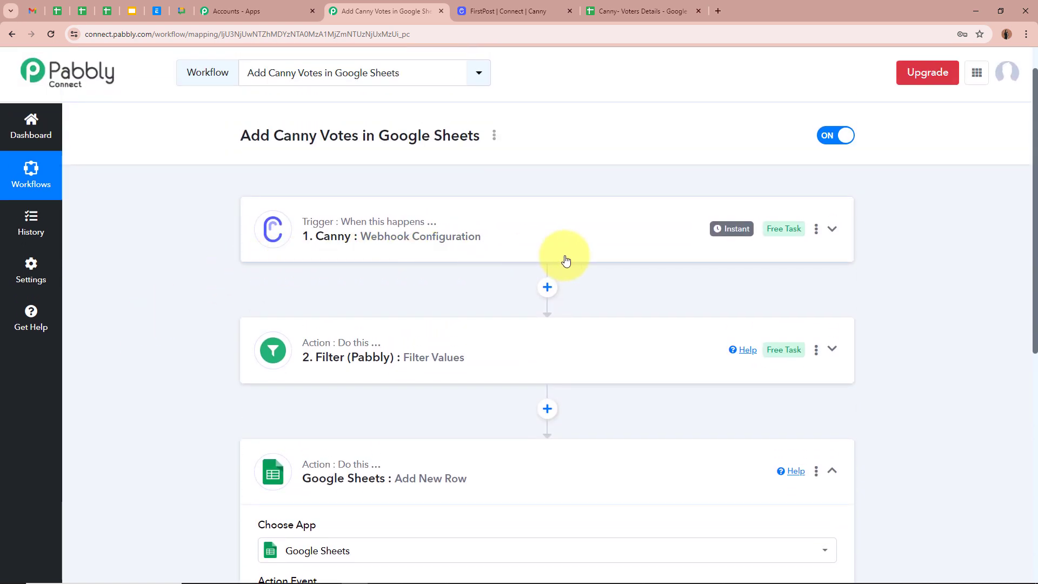
pyautogui.scroll(-6, 192, 281)
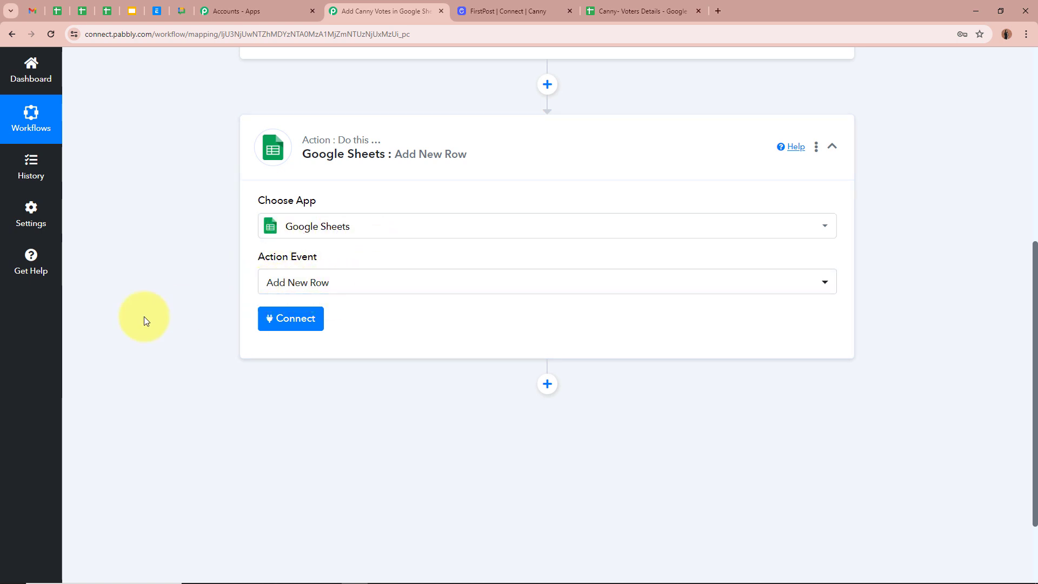
pyautogui.click(284, 318)
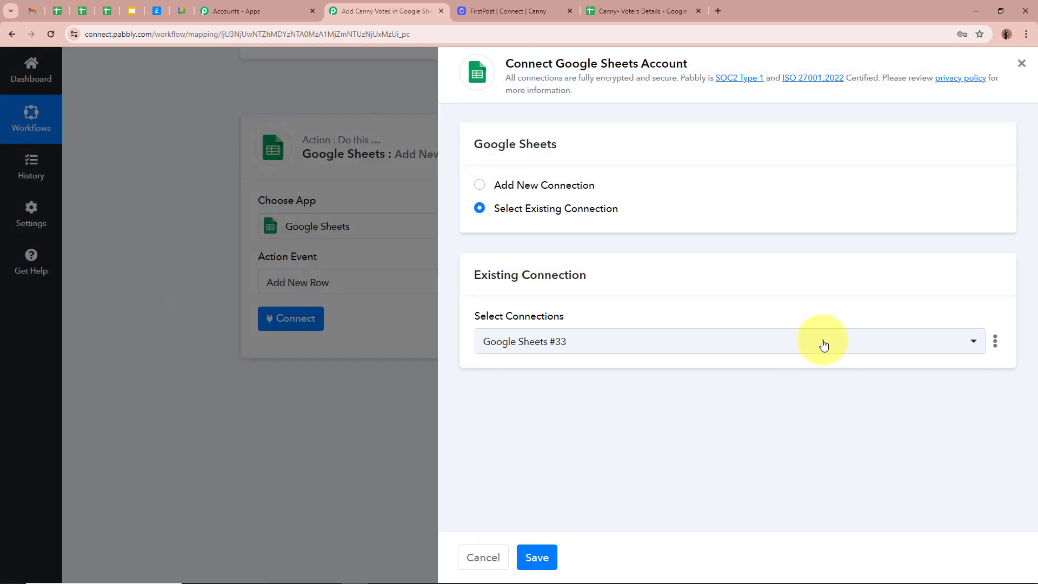
# - Add a new Google Sheets connection (Google Sheets #34) by signing in with Google and allowing access
pyautogui.click(487, 189)
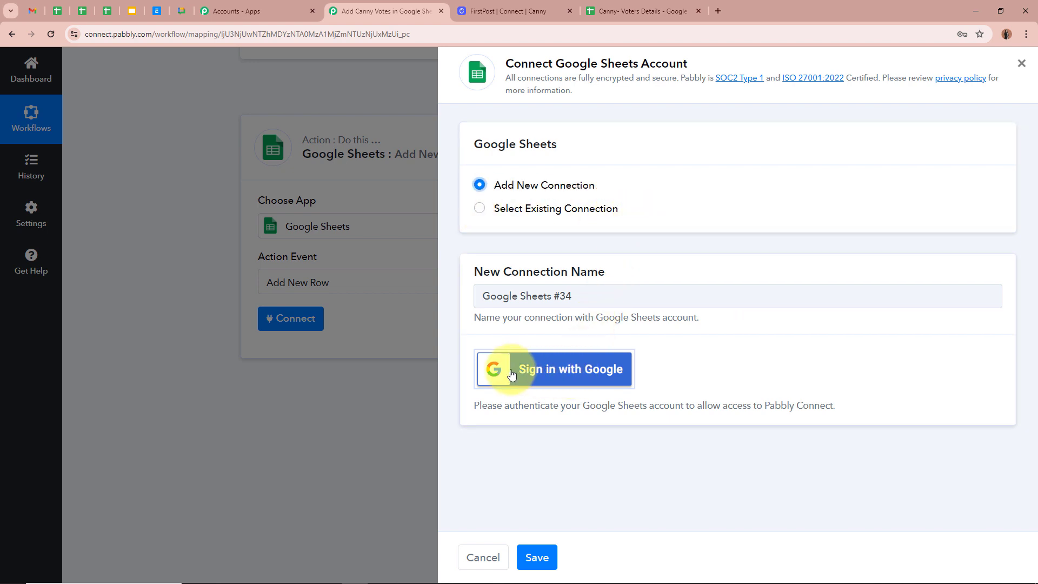
pyautogui.click(582, 370)
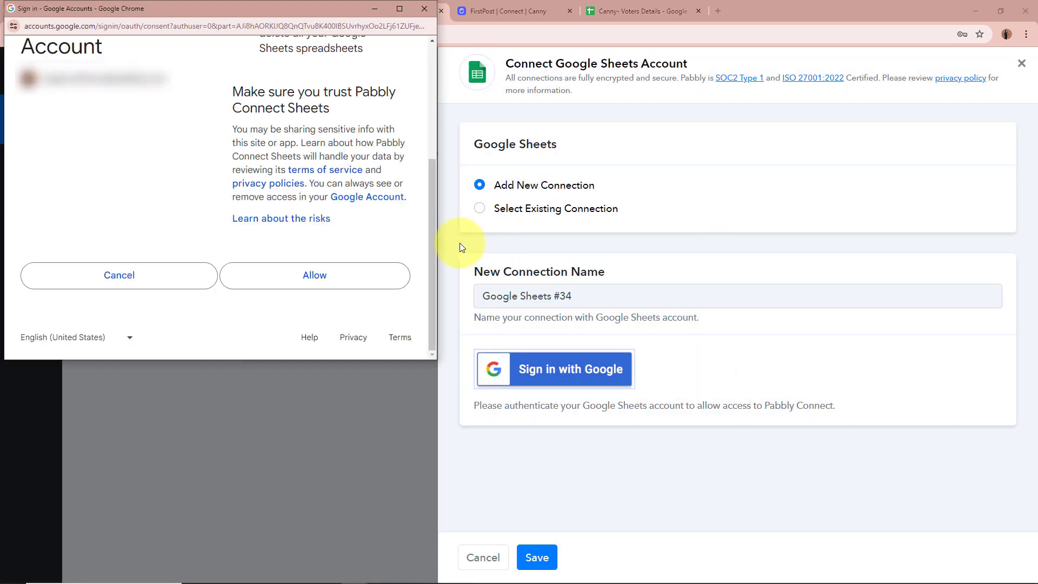
pyautogui.click(349, 280)
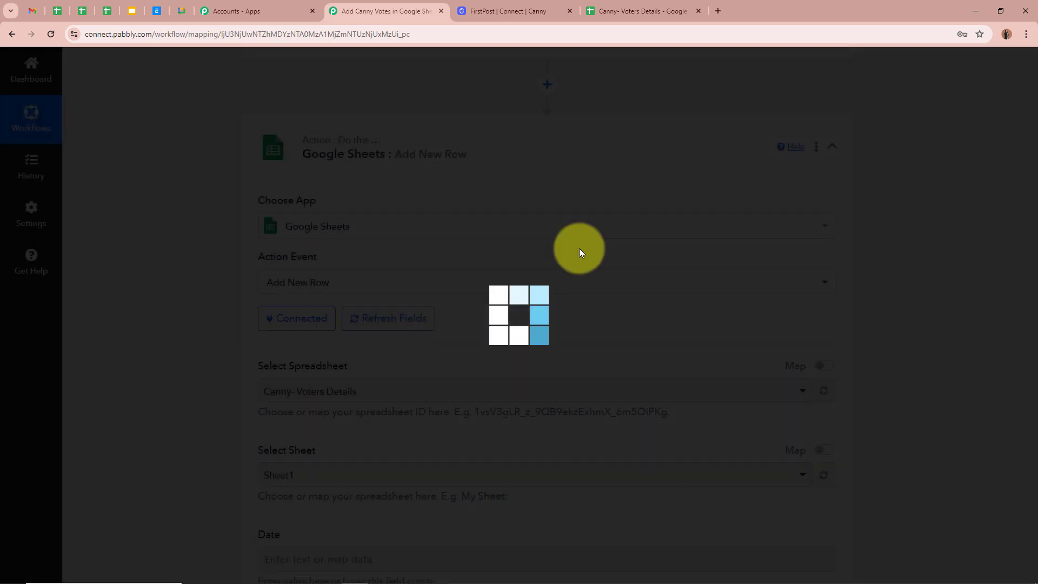
# - Select the Canny- Voters Details spreadsheet and Sheet1 as the target for the new row
pyautogui.scroll(-4, 151, 298)
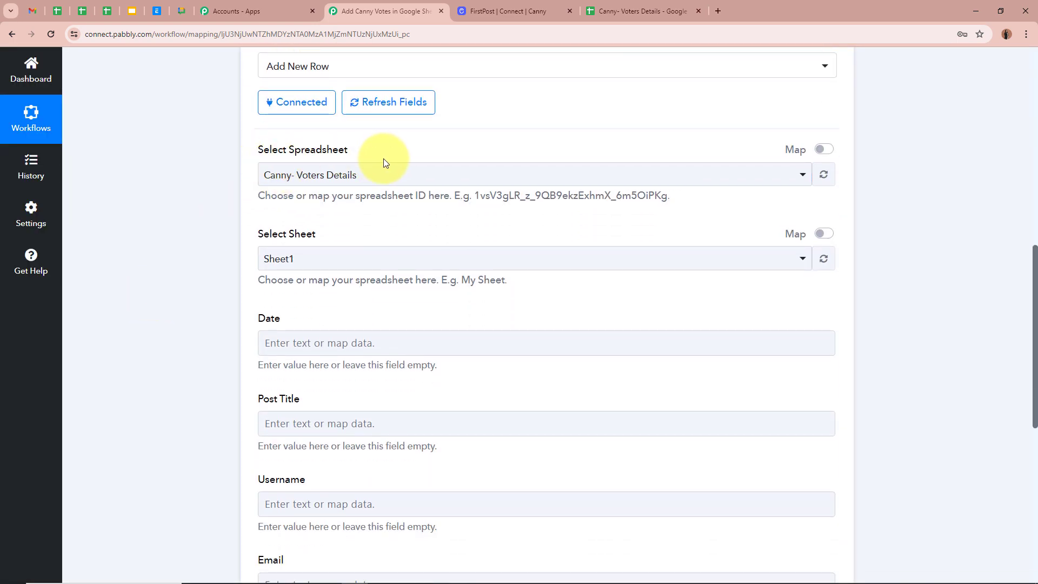
pyautogui.click(383, 174)
pyautogui.click(166, 213)
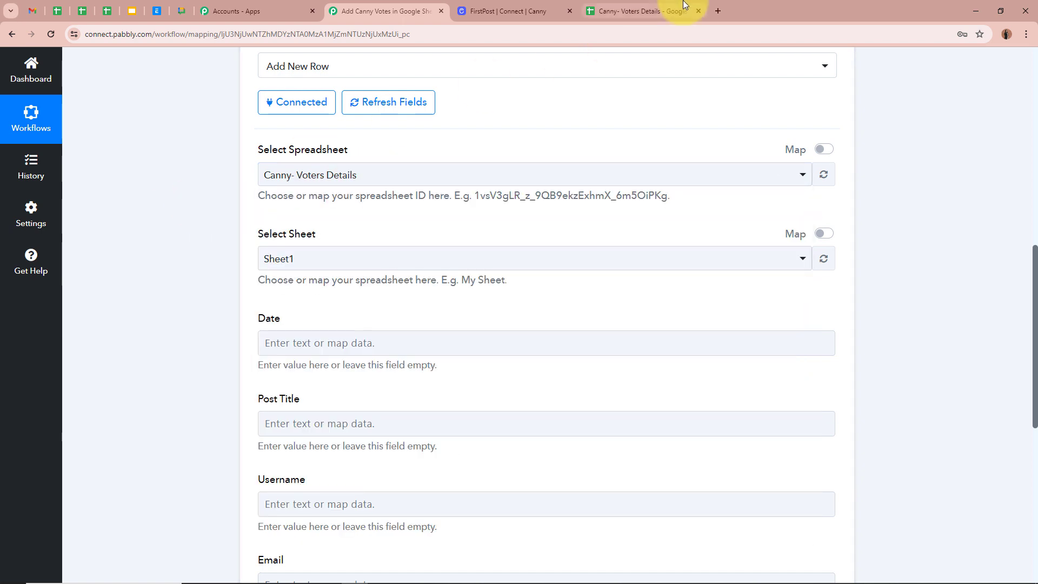
pyautogui.click(641, 11)
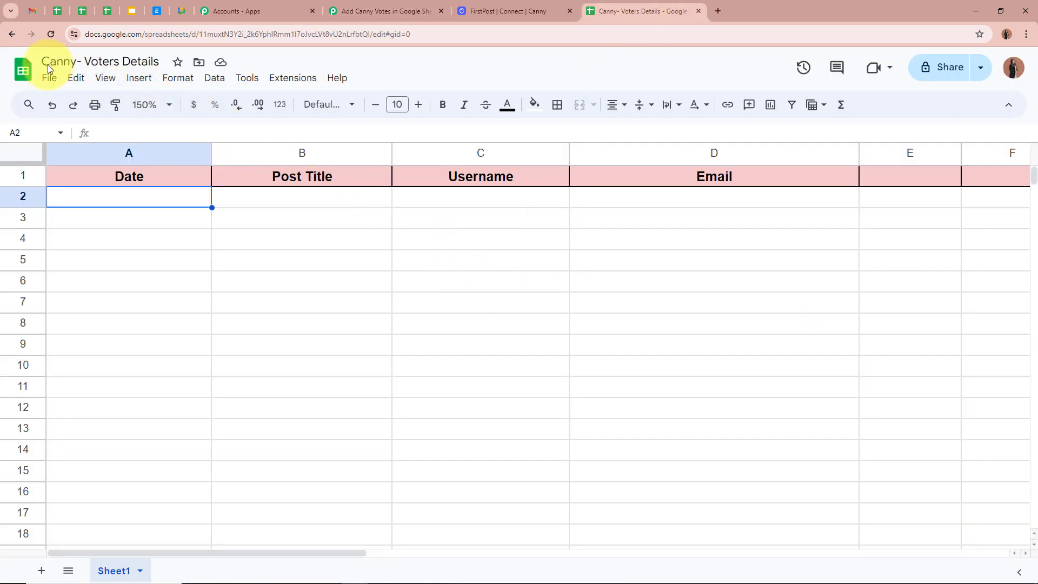
pyautogui.click(386, 11)
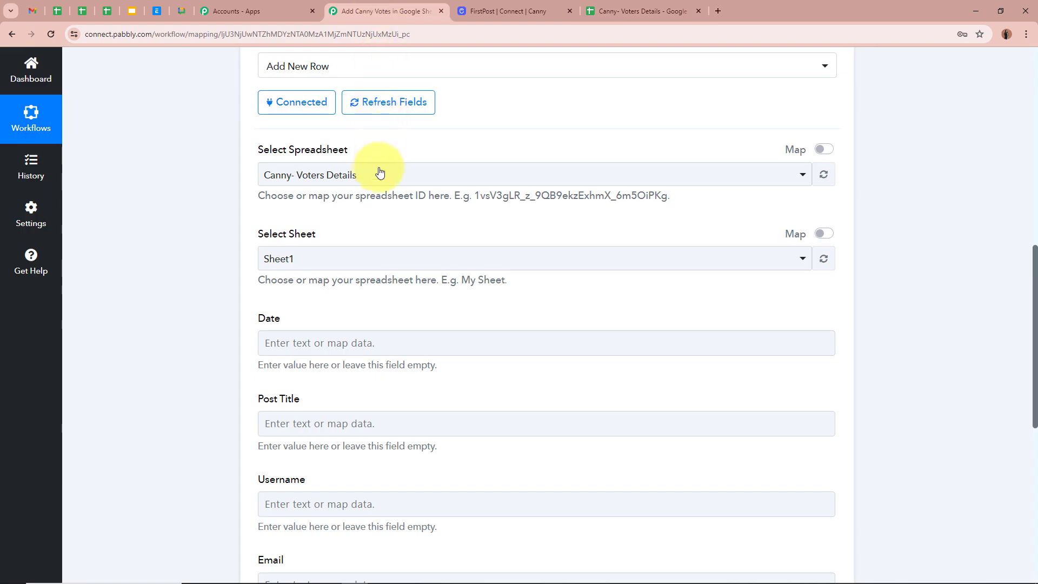
pyautogui.click(378, 174)
pyautogui.click(380, 242)
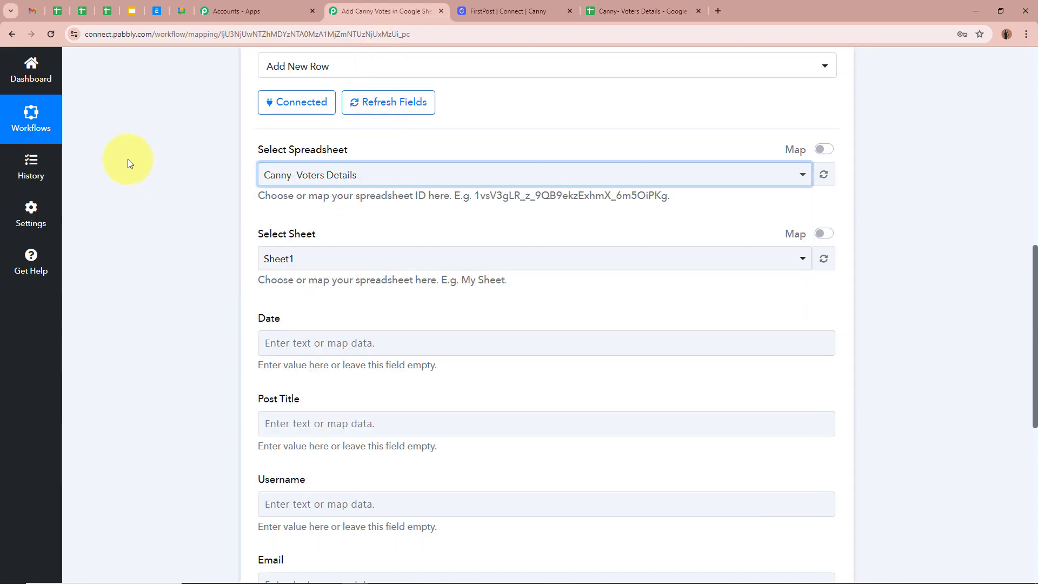
pyautogui.scroll(-1, 130, 162)
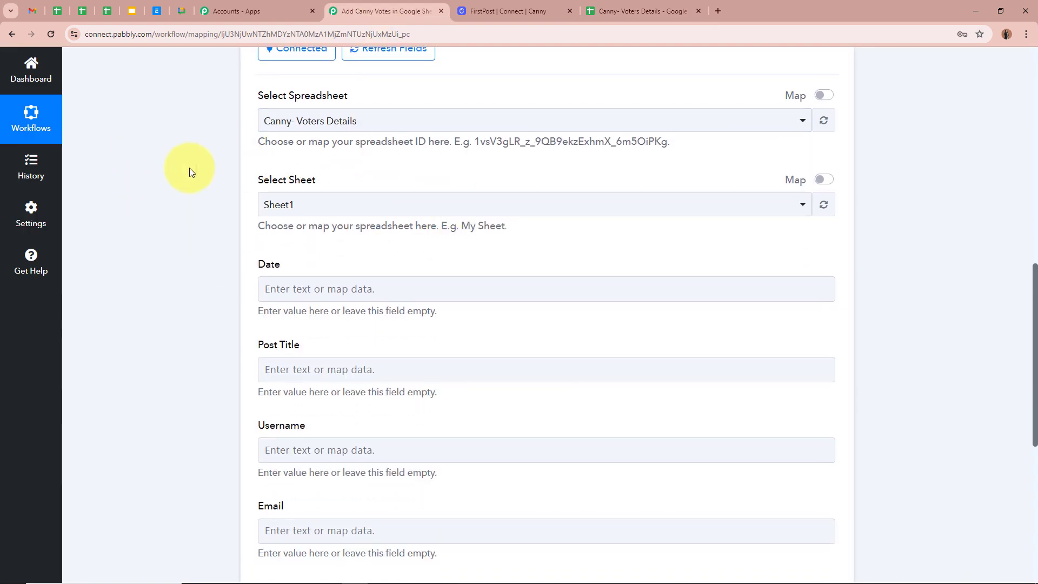
pyautogui.click(387, 202)
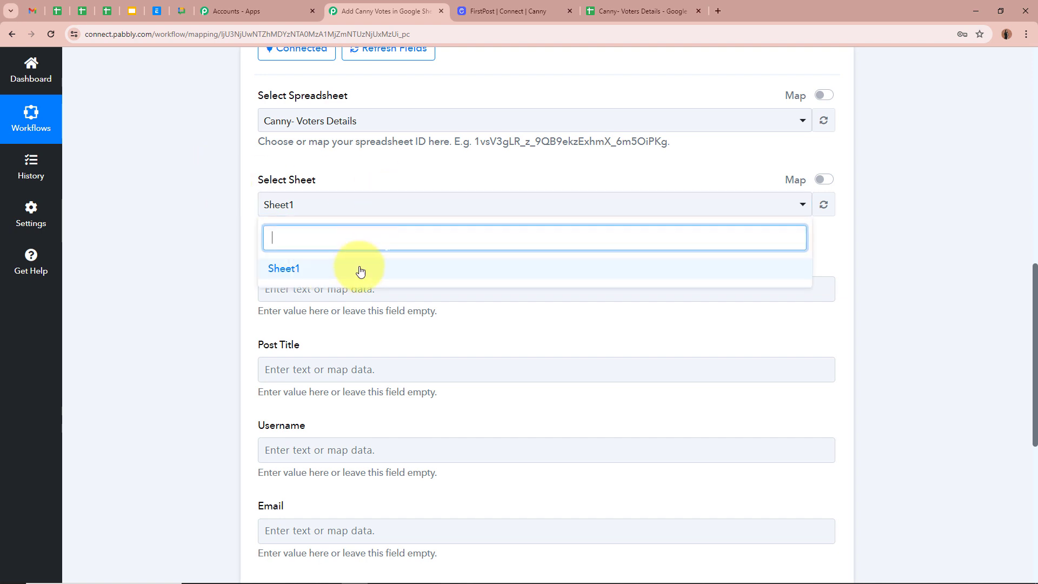
pyautogui.click(360, 269)
# - Check the spreadsheet's Date, Post Title, Username and Email column headers
pyautogui.click(641, 11)
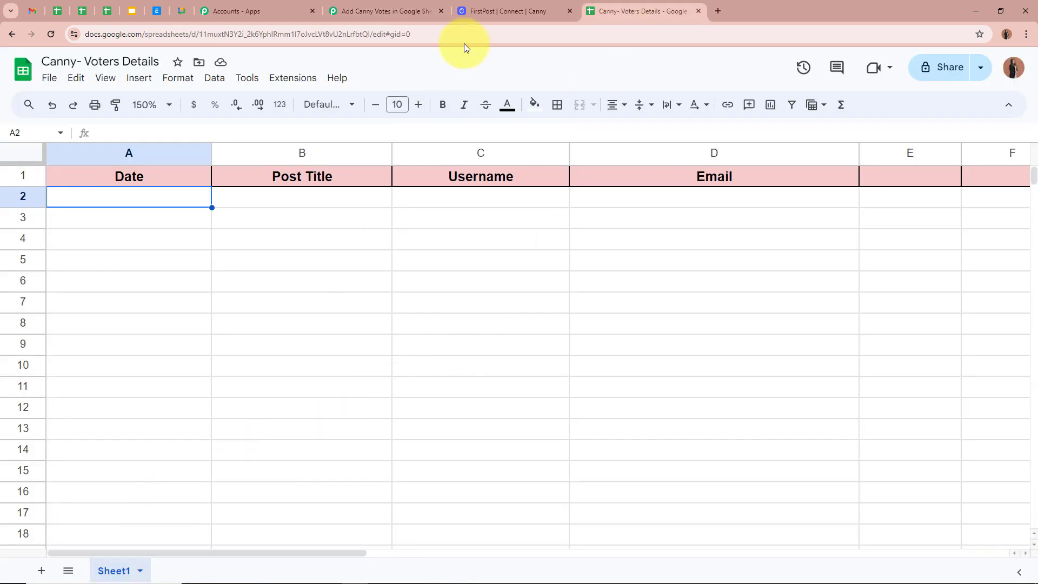
pyautogui.click(362, 6)
pyautogui.scroll(-3, 163, 241)
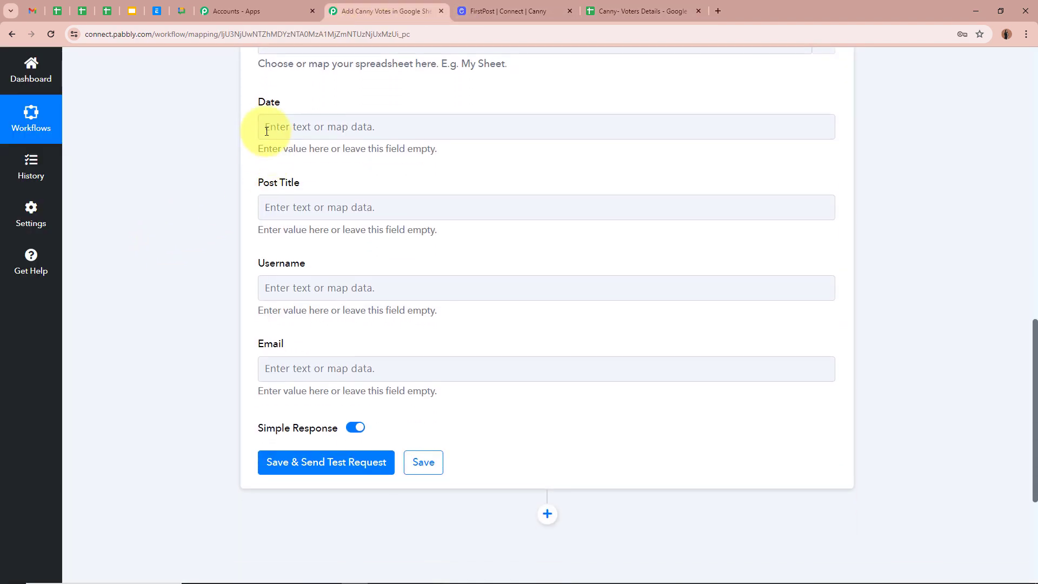
pyautogui.click(267, 128)
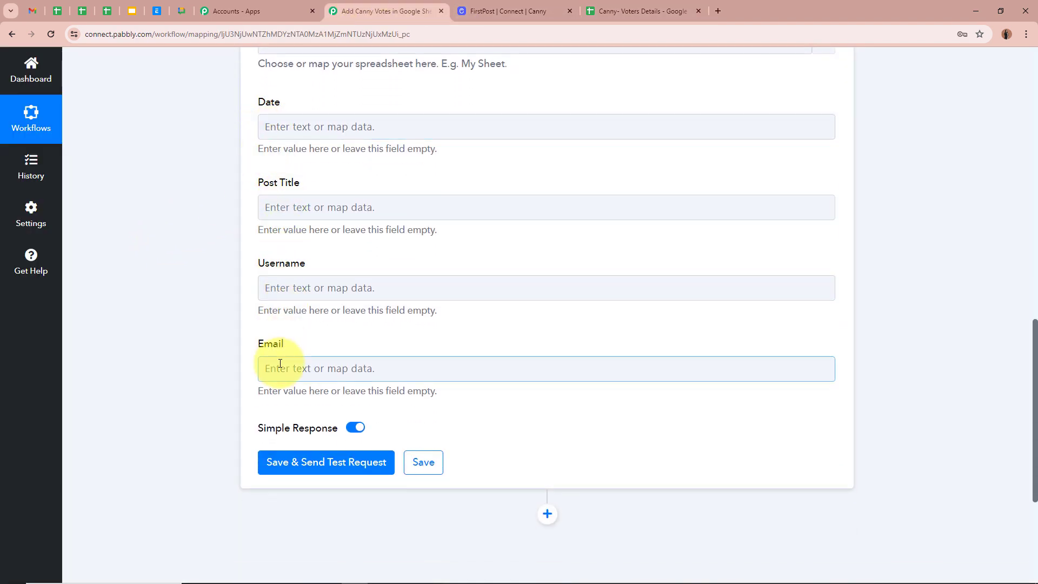
pyautogui.click(659, 5)
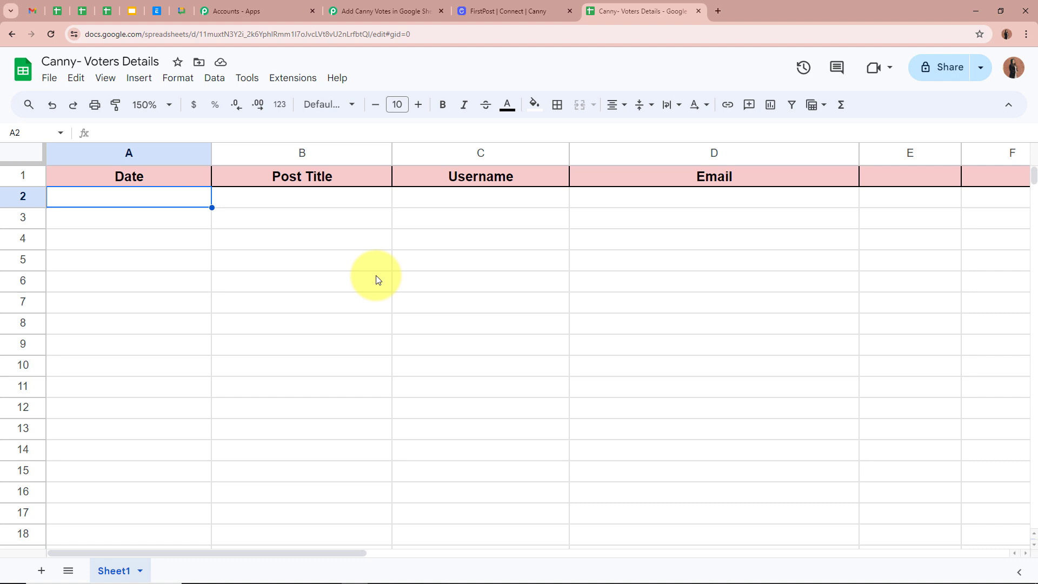
pyautogui.click(177, 181)
pyautogui.click(268, 173)
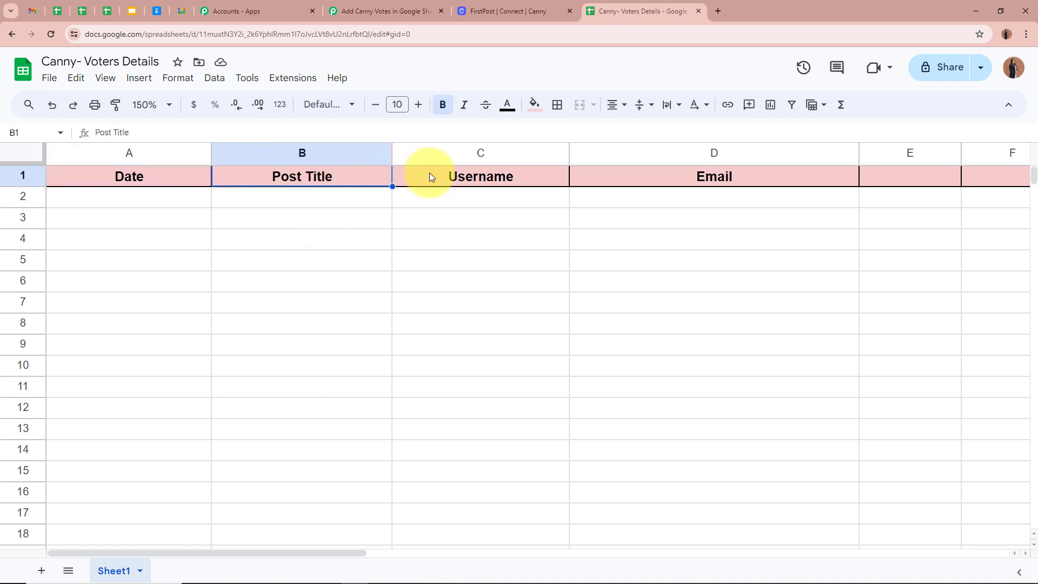
pyautogui.click(439, 177)
pyautogui.click(633, 180)
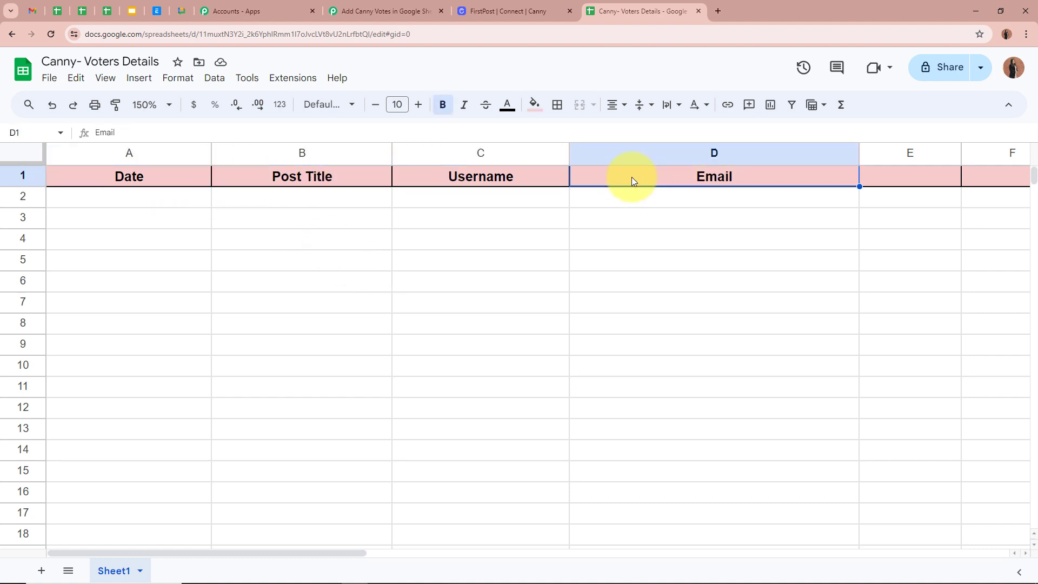
pyautogui.click(423, 177)
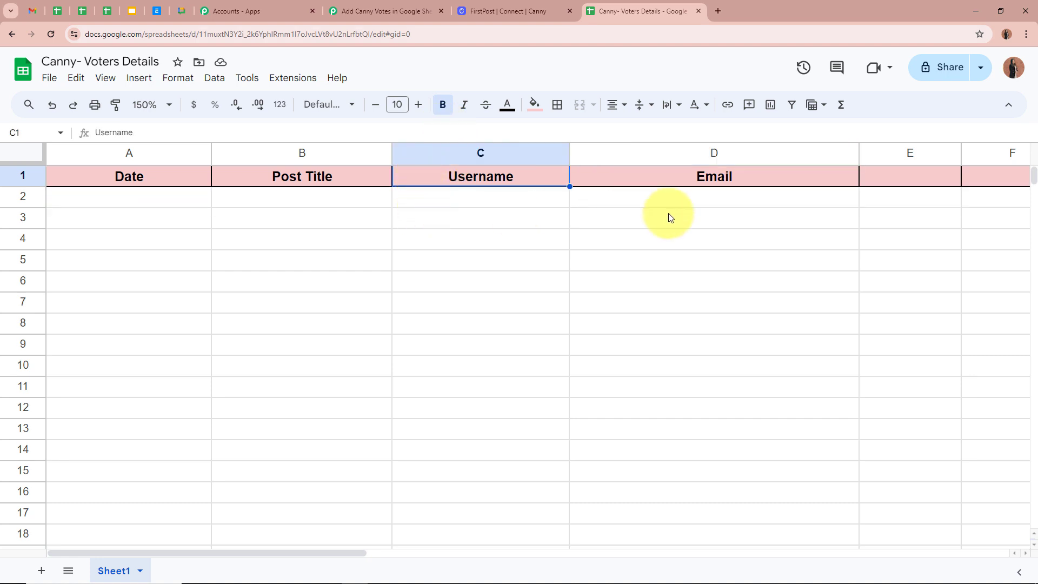
pyautogui.click(377, 4)
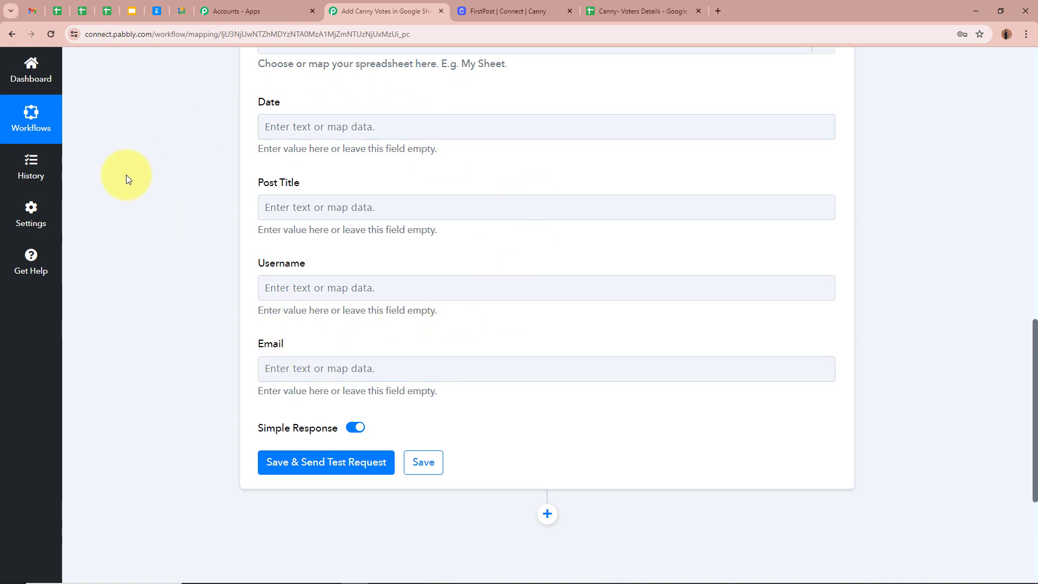
# - Bring up the data mapping list for the row's Date field
pyautogui.scroll(10, 126, 176)
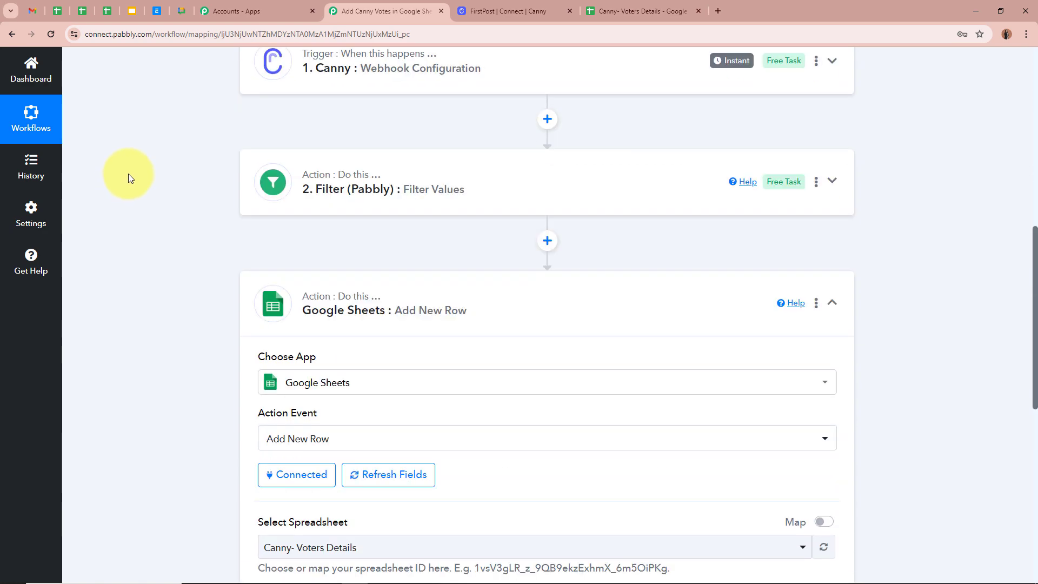
pyautogui.scroll(-10, 178, 200)
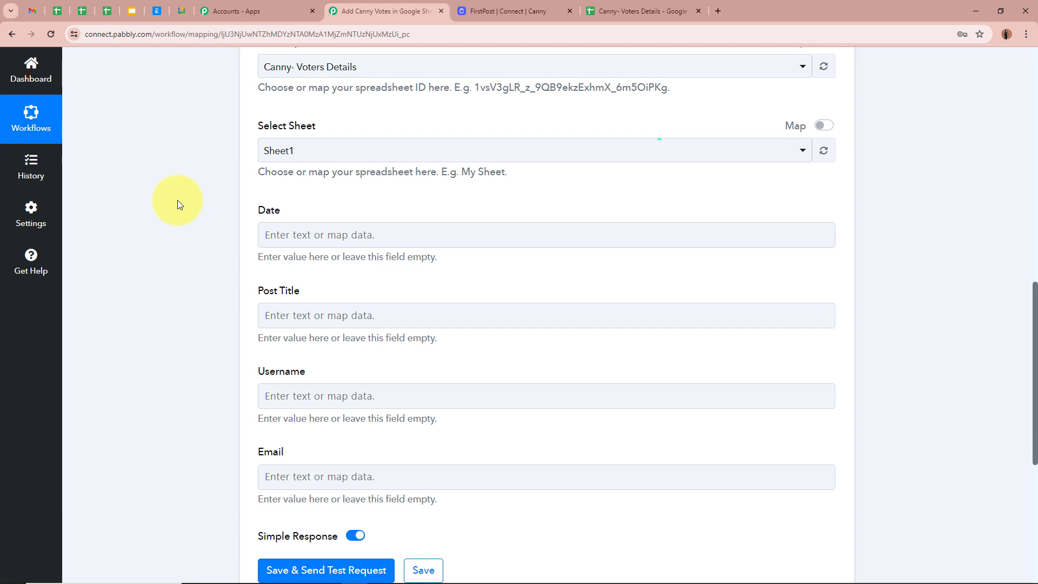
pyautogui.click(296, 233)
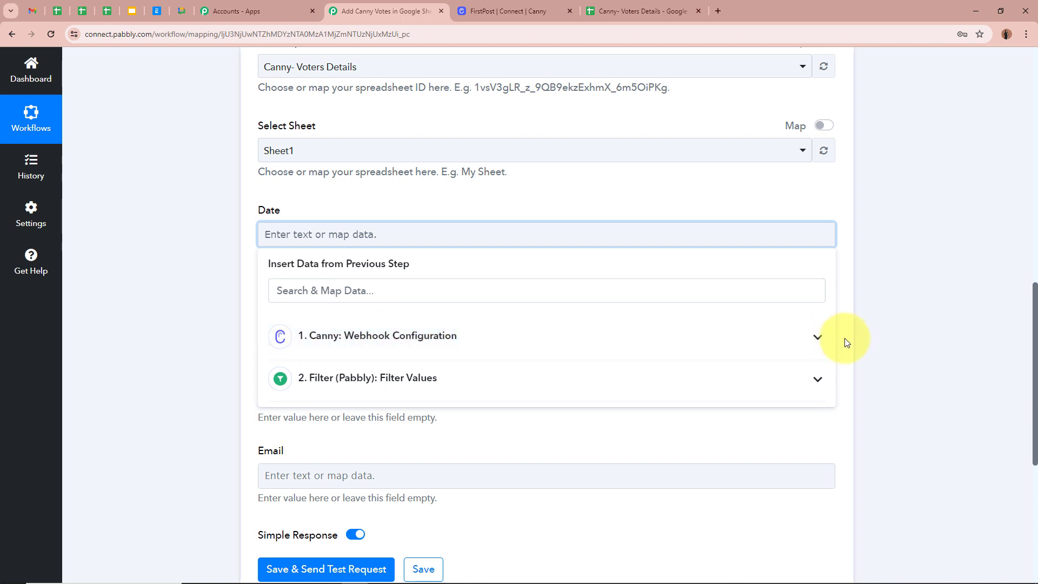
# - Search Canny webhook fields for 'cre' to review created dates, then close the list unmapped
pyautogui.click(819, 338)
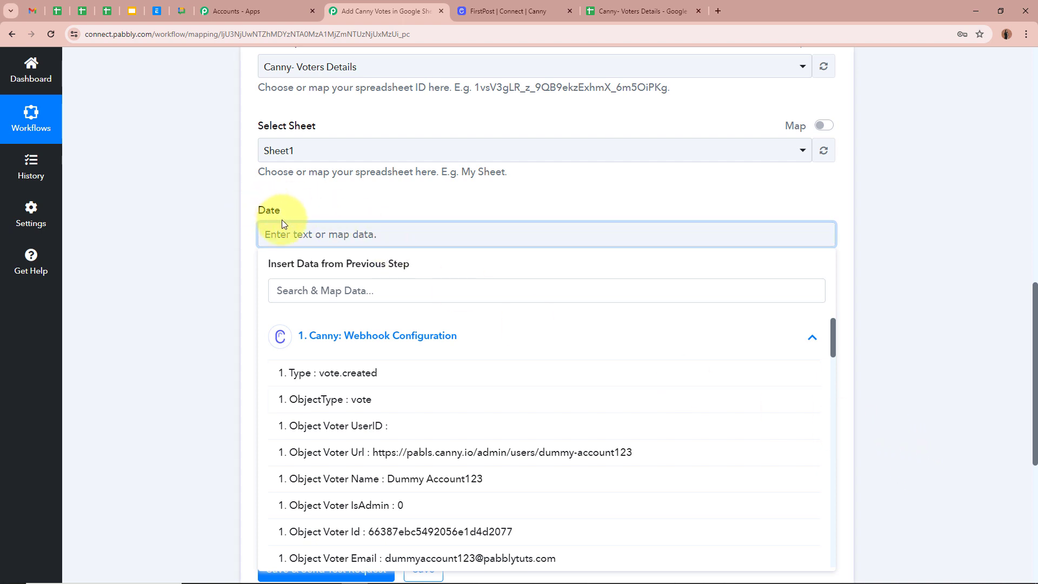
pyautogui.click(331, 291)
pyautogui.write('c')
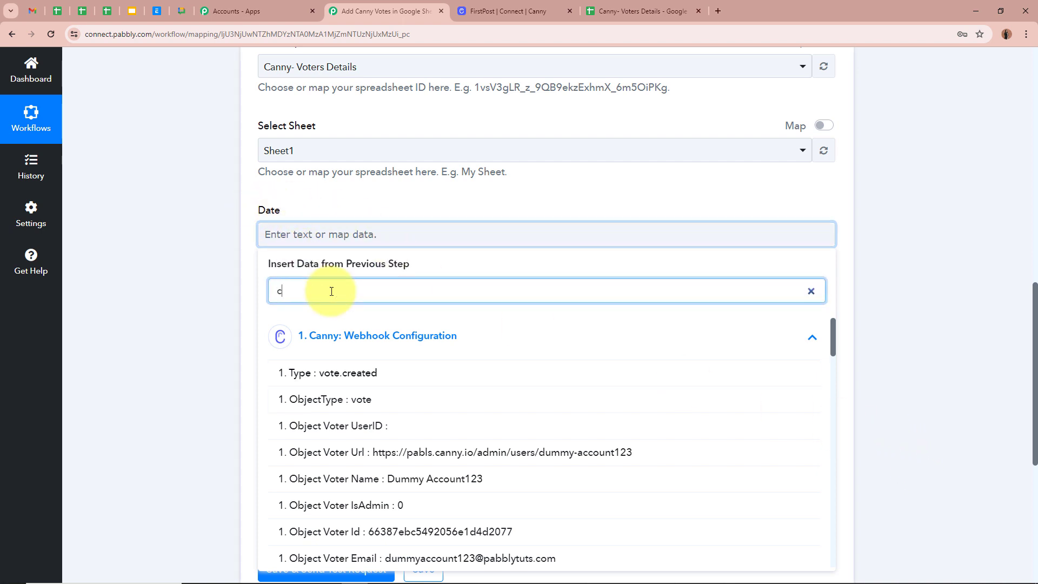
pyautogui.write('reated')
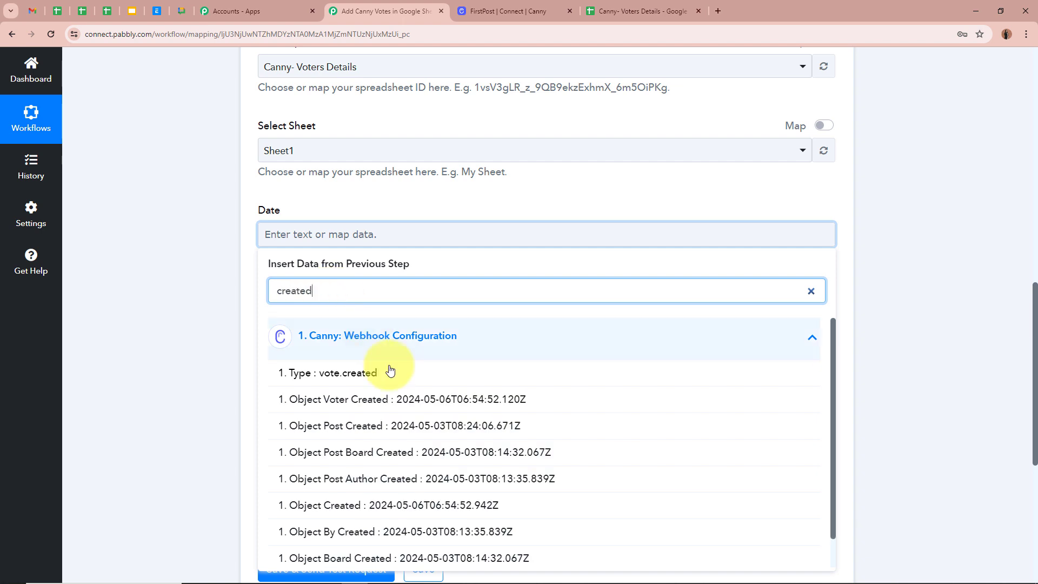
pyautogui.scroll(-1, 390, 373)
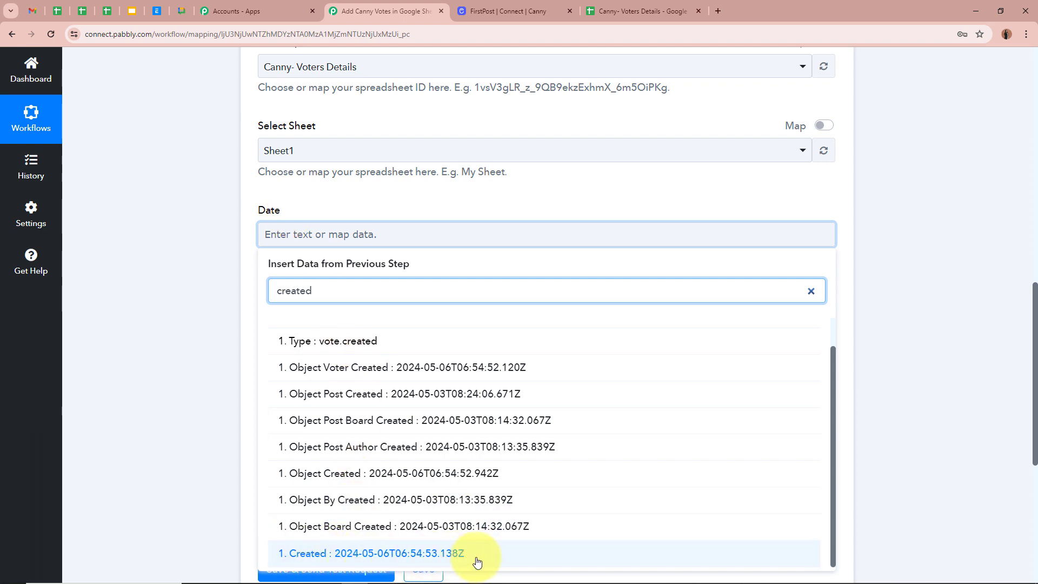
pyautogui.click(134, 382)
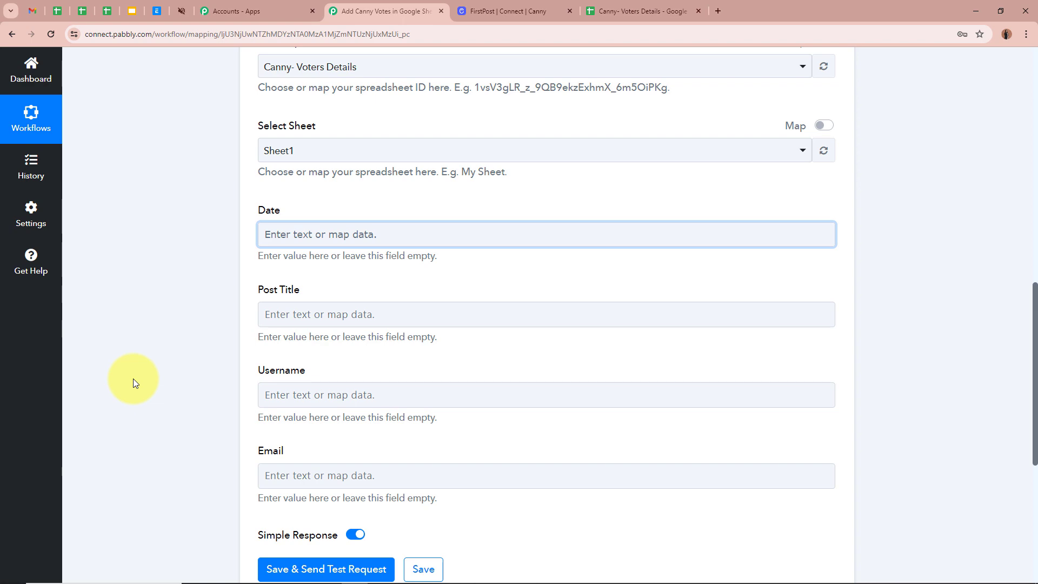
pyautogui.scroll(9, 176, 364)
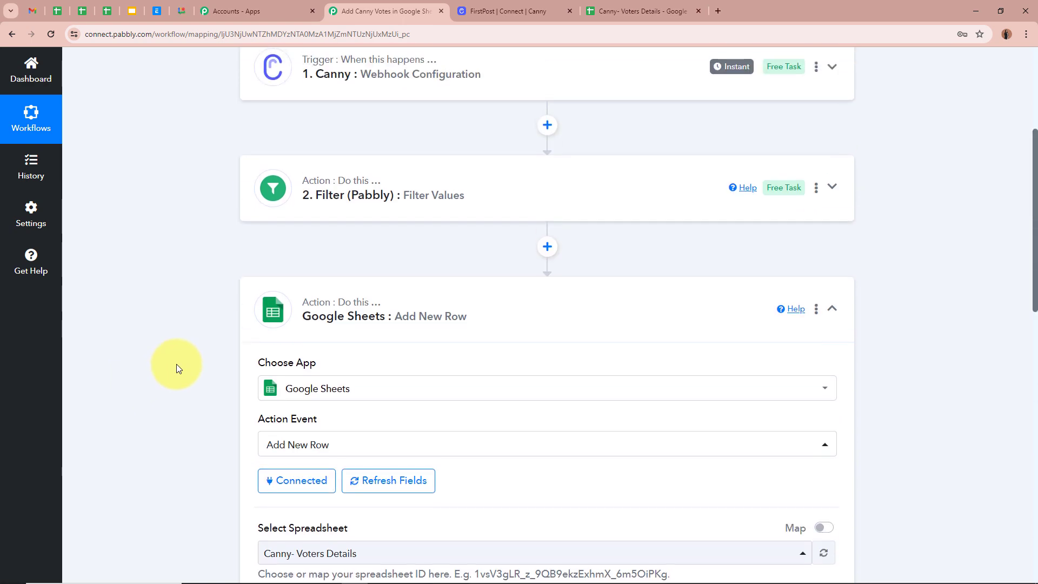
# - Insert a Date/Time Formatter (Pabbly) step using Format Date with Time Zone before Google Sheets
pyautogui.click(532, 248)
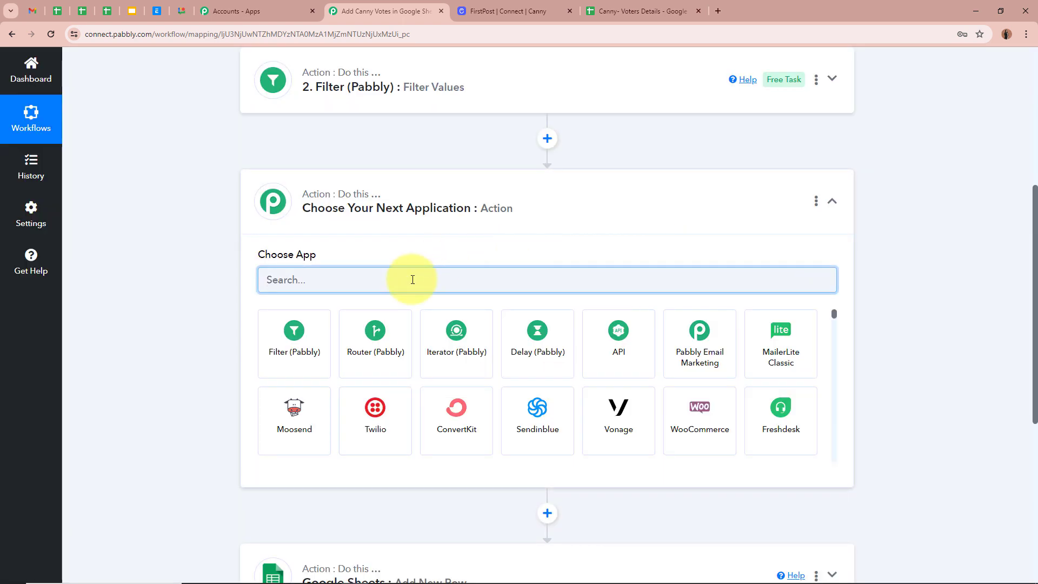
pyautogui.write('date')
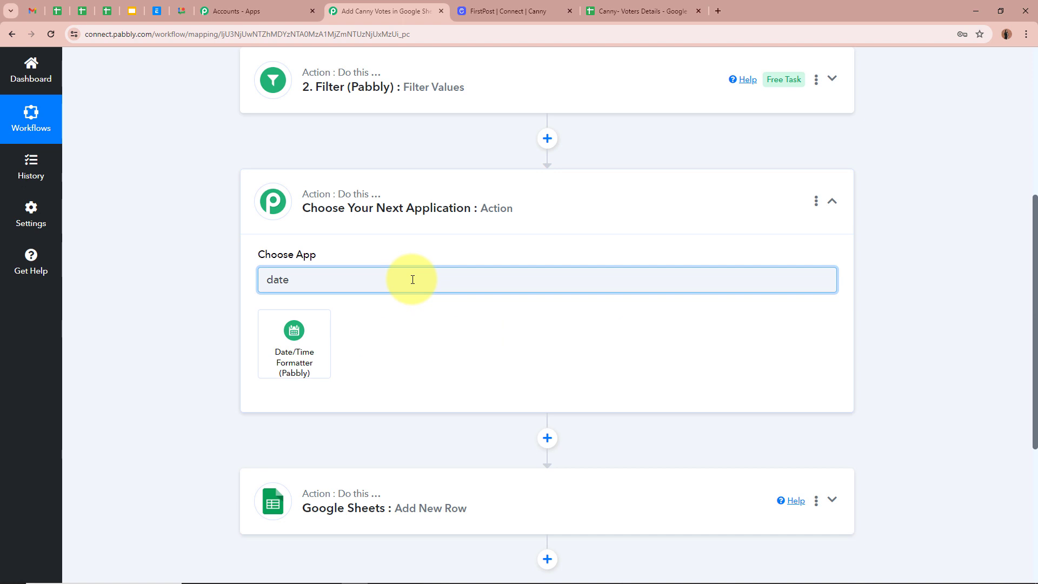
pyautogui.click(323, 342)
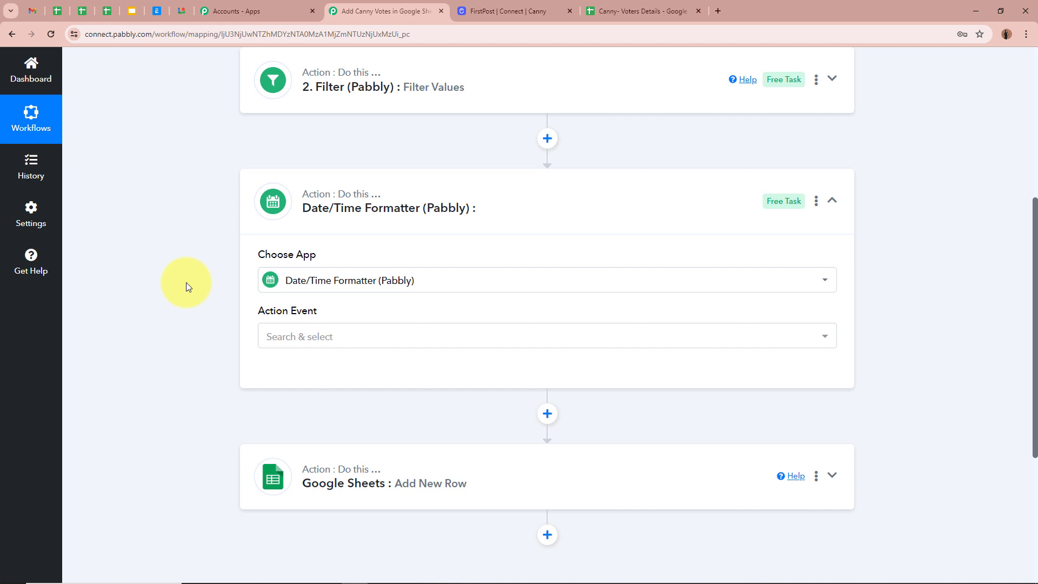
pyautogui.click(330, 337)
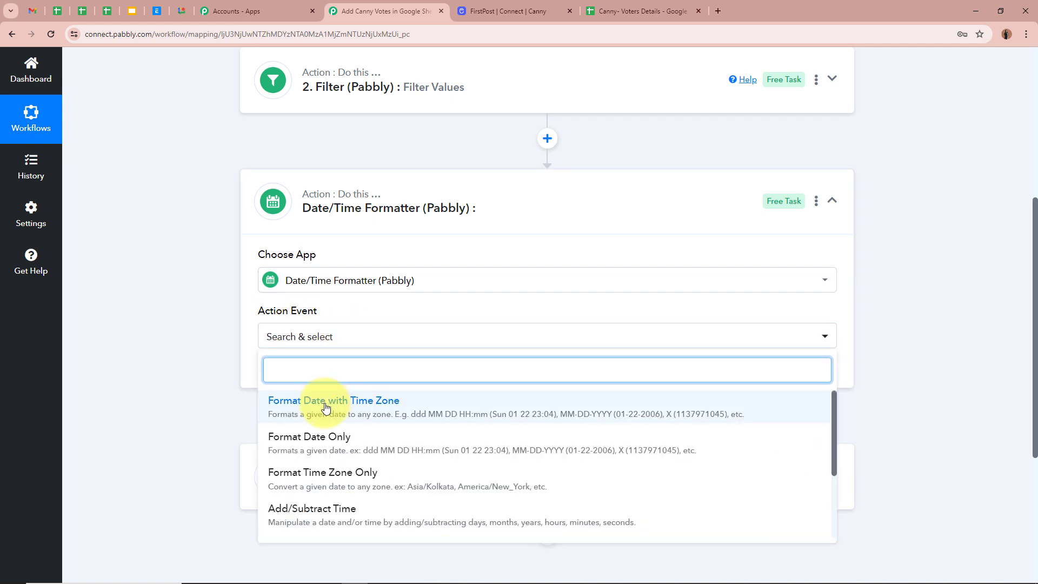
pyautogui.click(385, 419)
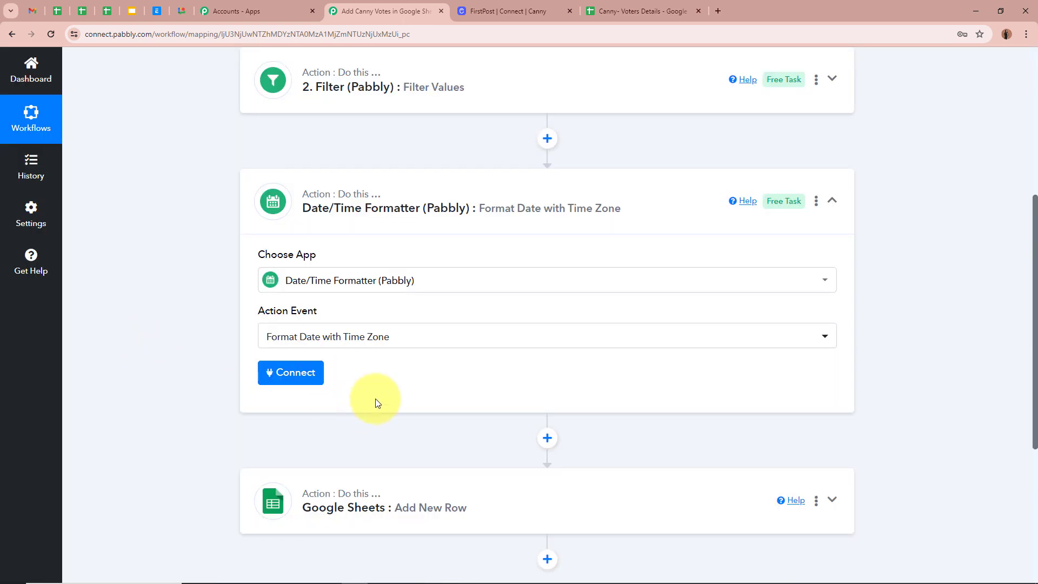
pyautogui.click(304, 381)
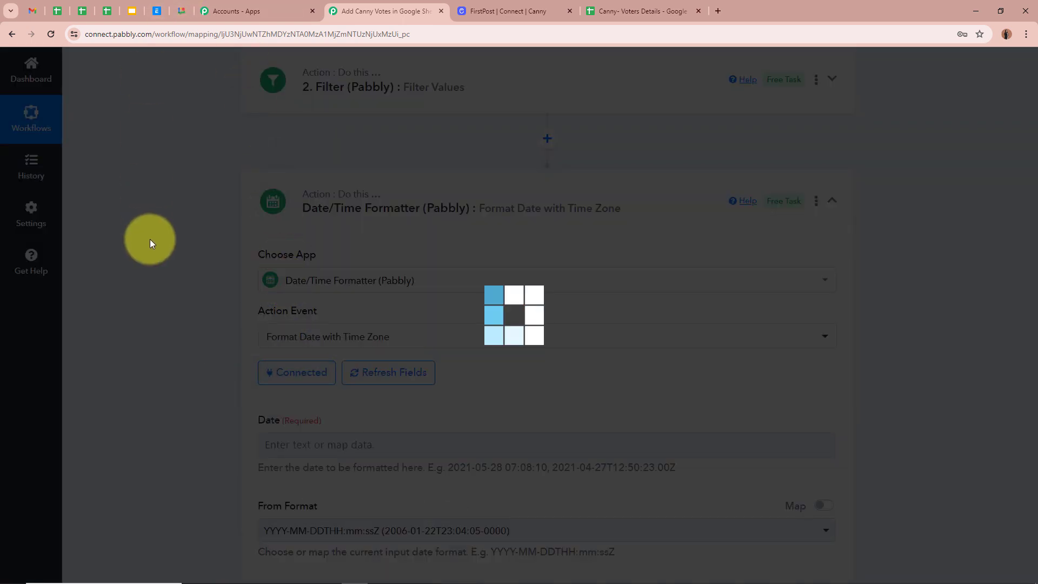
# - Map Canny's '1. Created' timestamp (2024-05-06T06:54:53.138Z) into the formatter's Date input
pyautogui.scroll(-4, 151, 239)
pyautogui.scroll(-1, 151, 239)
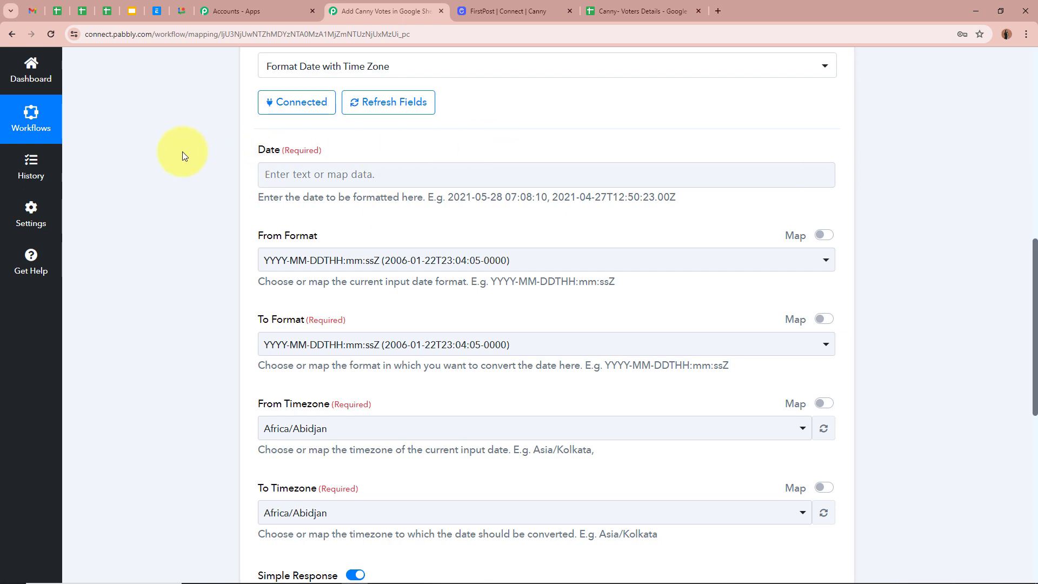
pyautogui.click(349, 173)
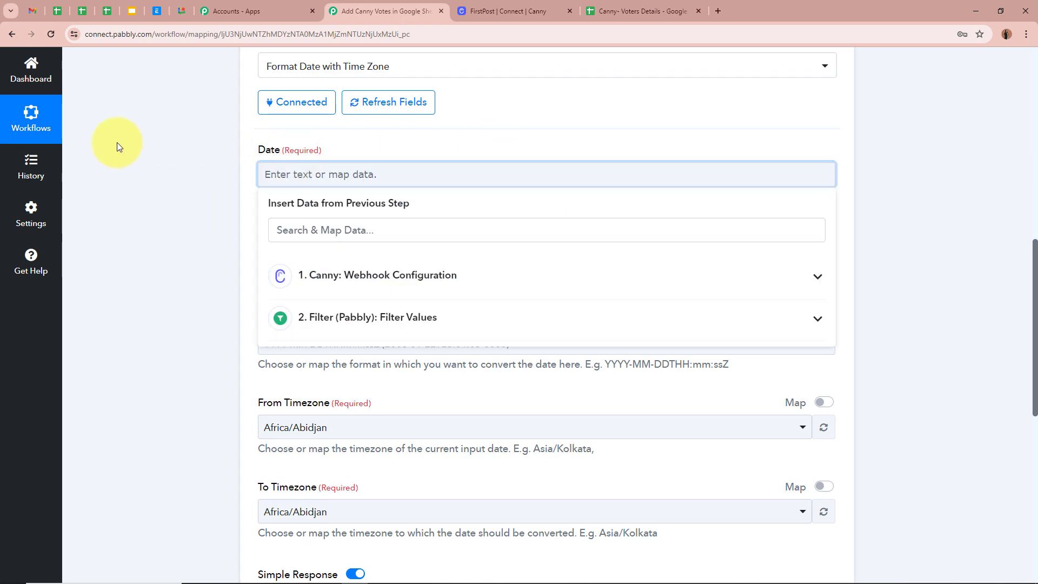
pyautogui.click(810, 280)
pyautogui.click(498, 230)
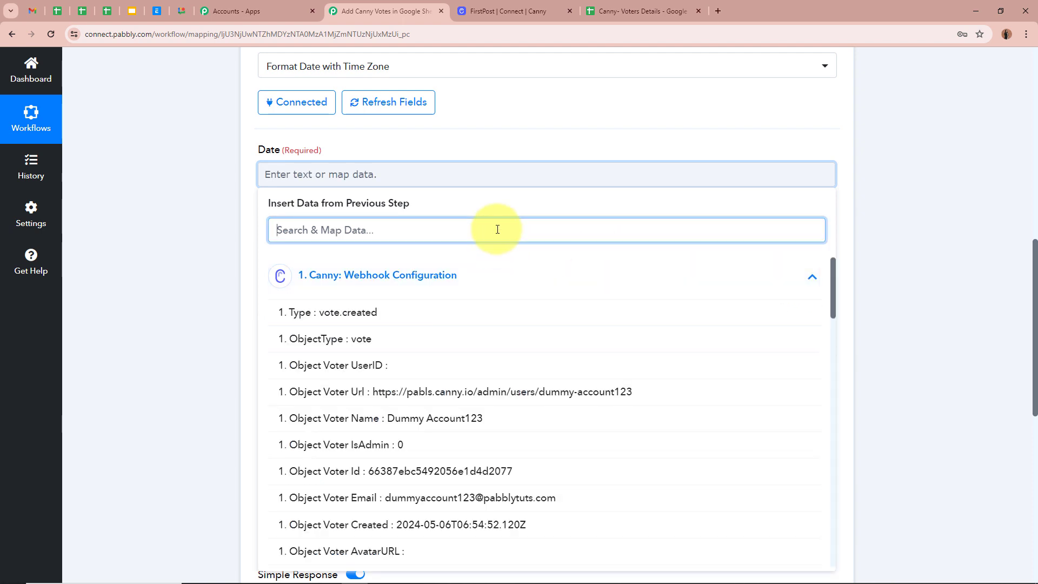
pyautogui.write('created')
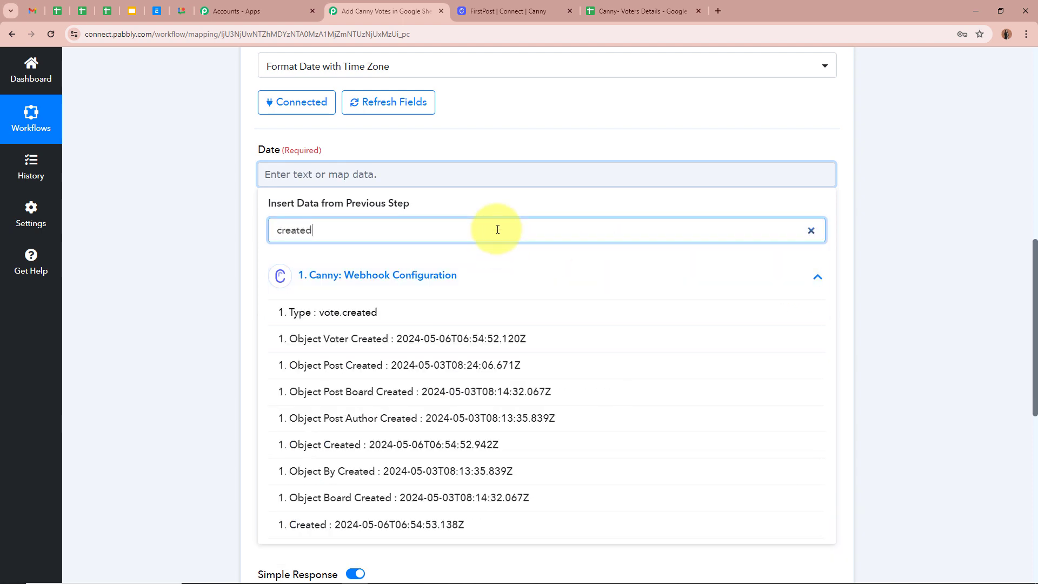
pyautogui.click(475, 525)
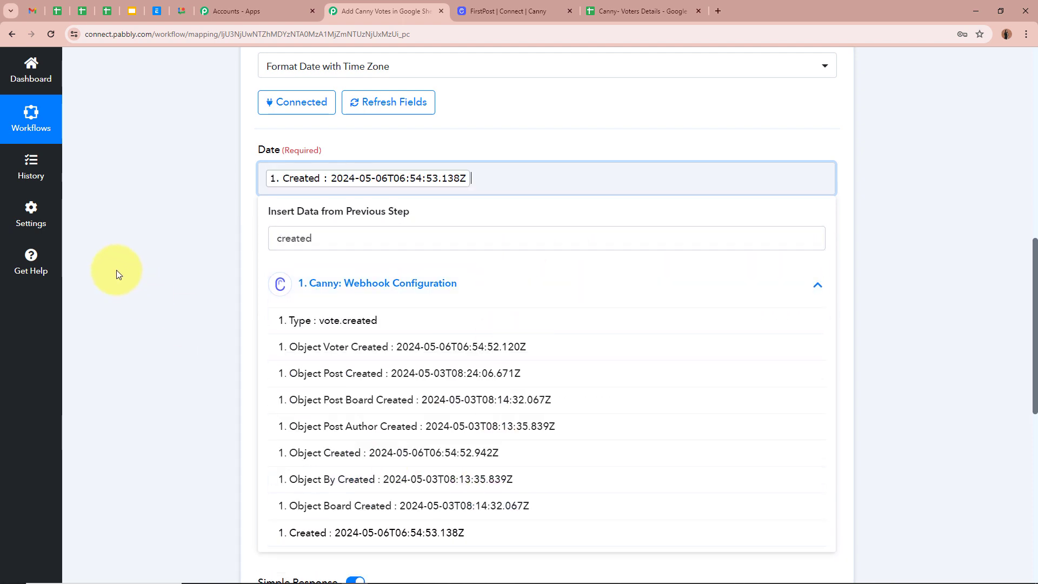
pyautogui.click(131, 268)
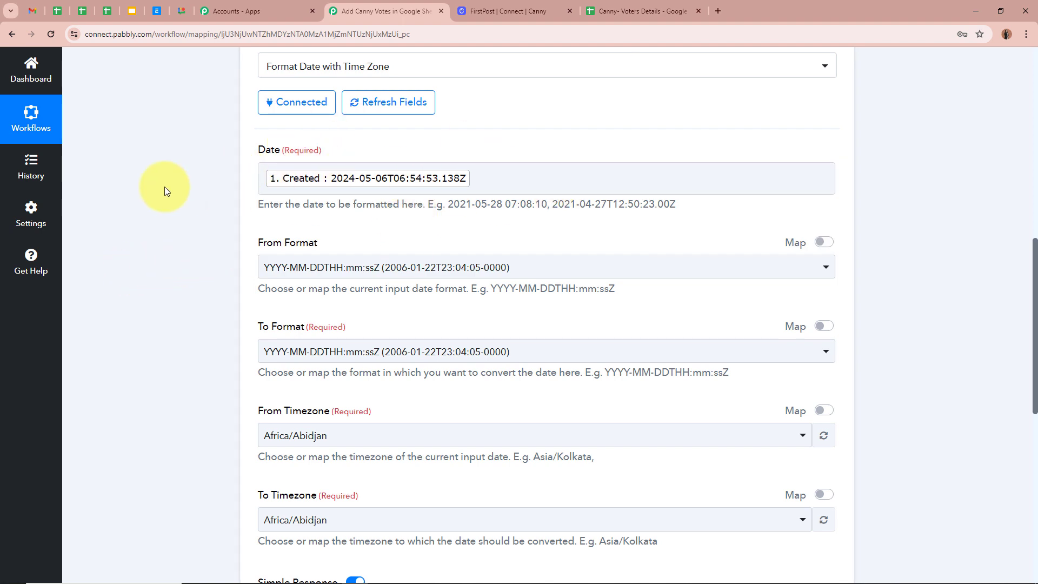
pyautogui.scroll(9, 169, 187)
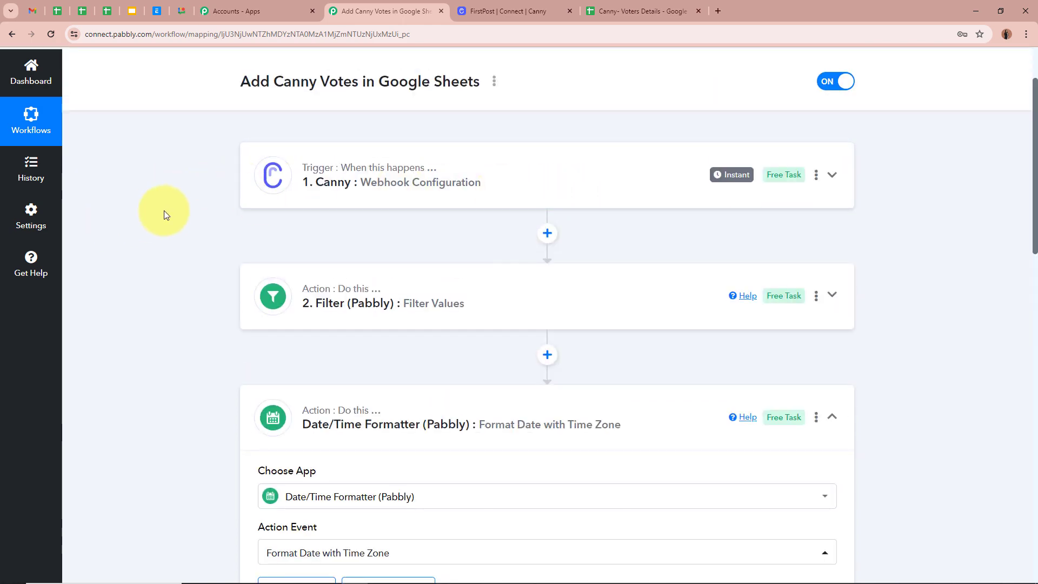
pyautogui.scroll(-8, 163, 209)
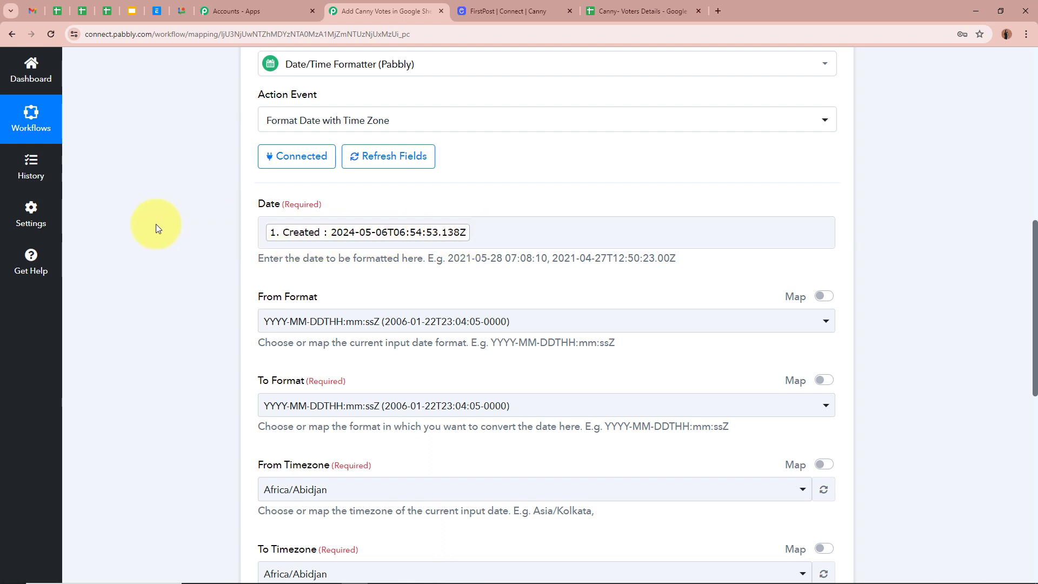
pyautogui.scroll(-2, 156, 220)
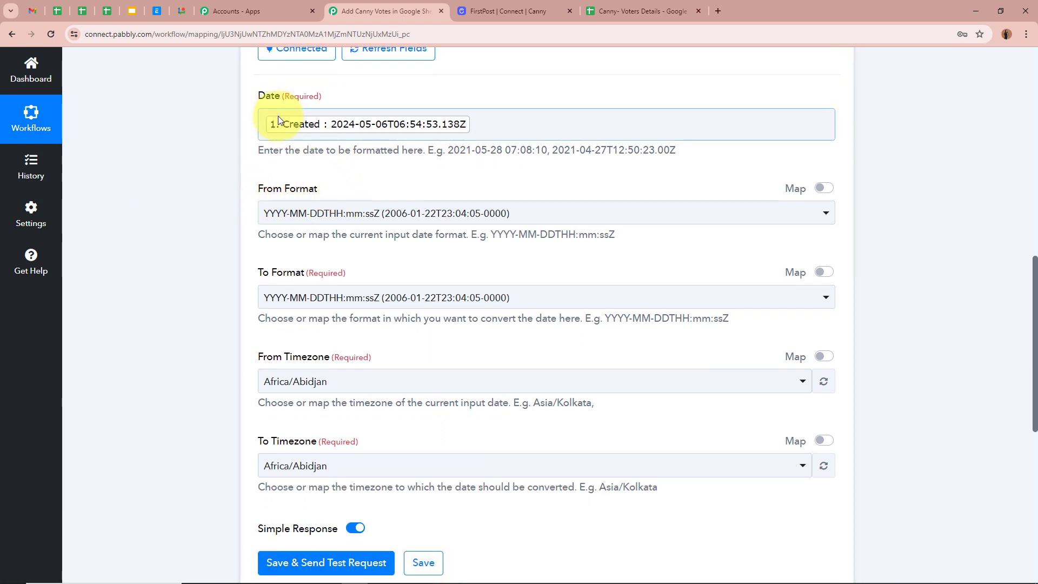
# - Keep the ISO timestamp input format and set To Format to DD/MM/YY (22/01/06)
pyautogui.click(600, 213)
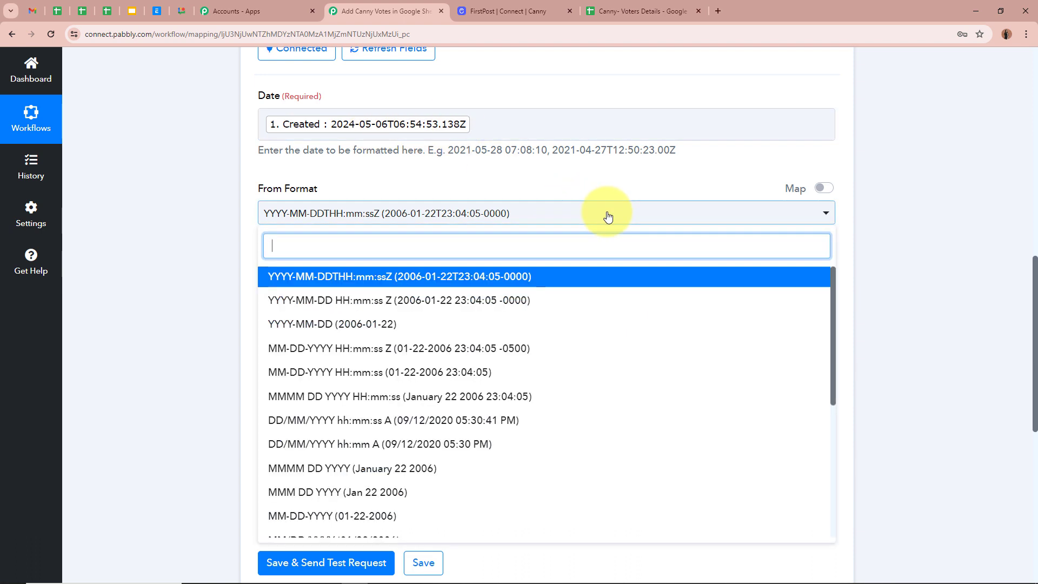
pyautogui.click(489, 280)
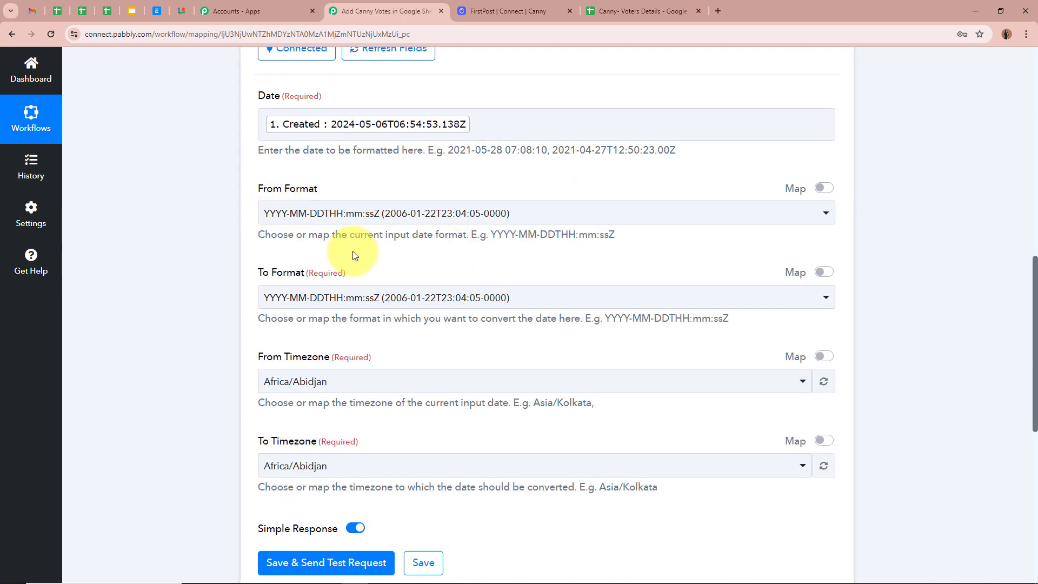
pyautogui.scroll(-1, 174, 221)
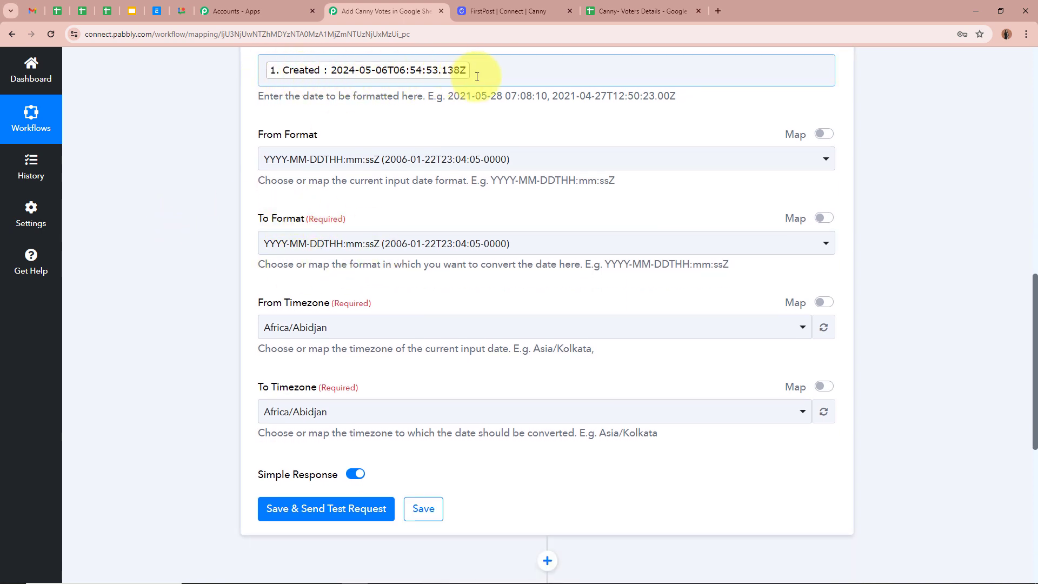
pyautogui.click(610, 241)
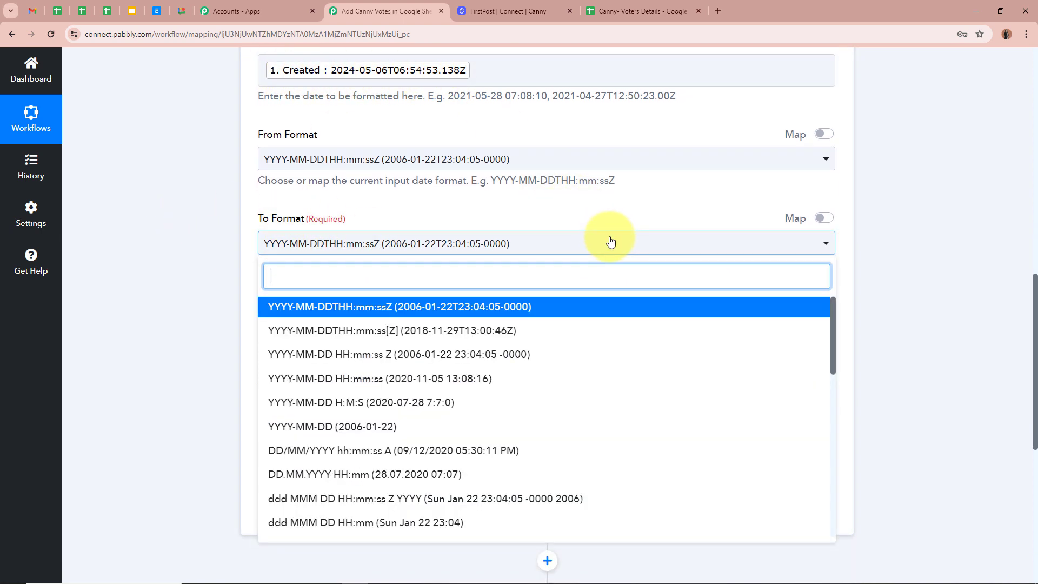
pyautogui.scroll(-4, 536, 415)
pyautogui.click(292, 479)
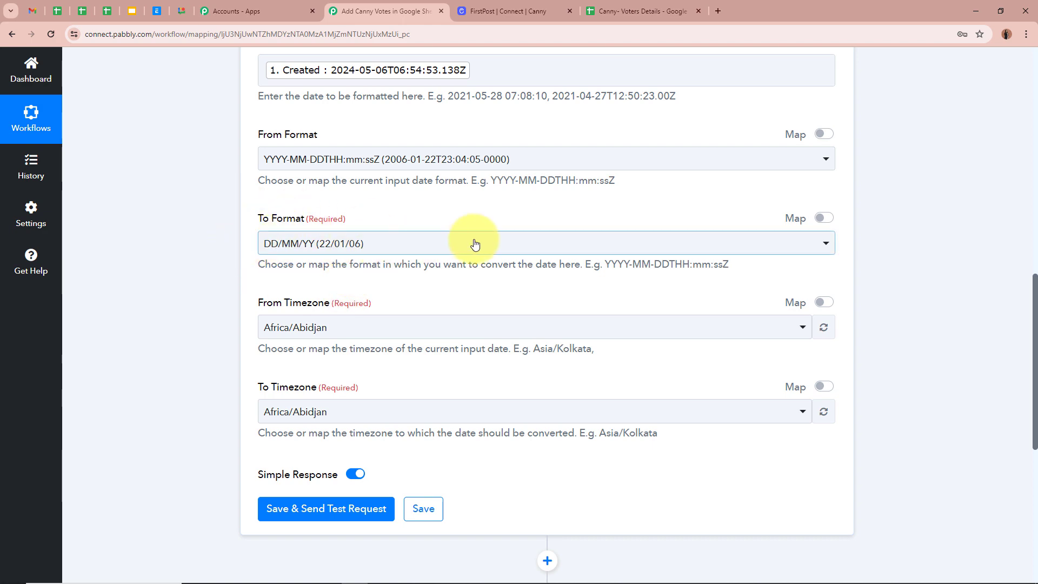
pyautogui.scroll(-3, 202, 282)
pyautogui.scroll(1, 202, 282)
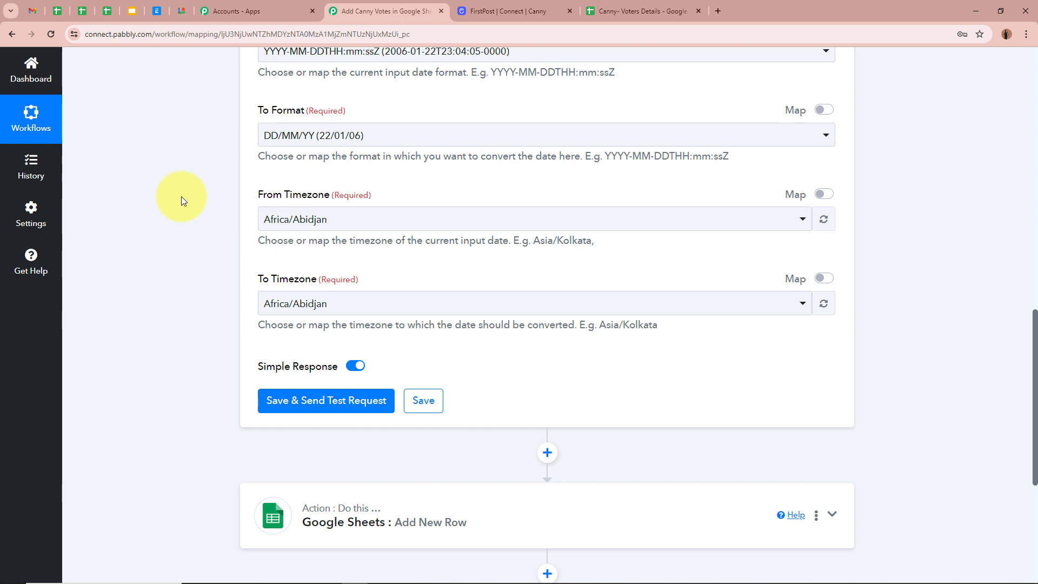
# - Set the From Timezone to Etc/UTC and the To Timezone to Asia/Kolkata
pyautogui.click(366, 221)
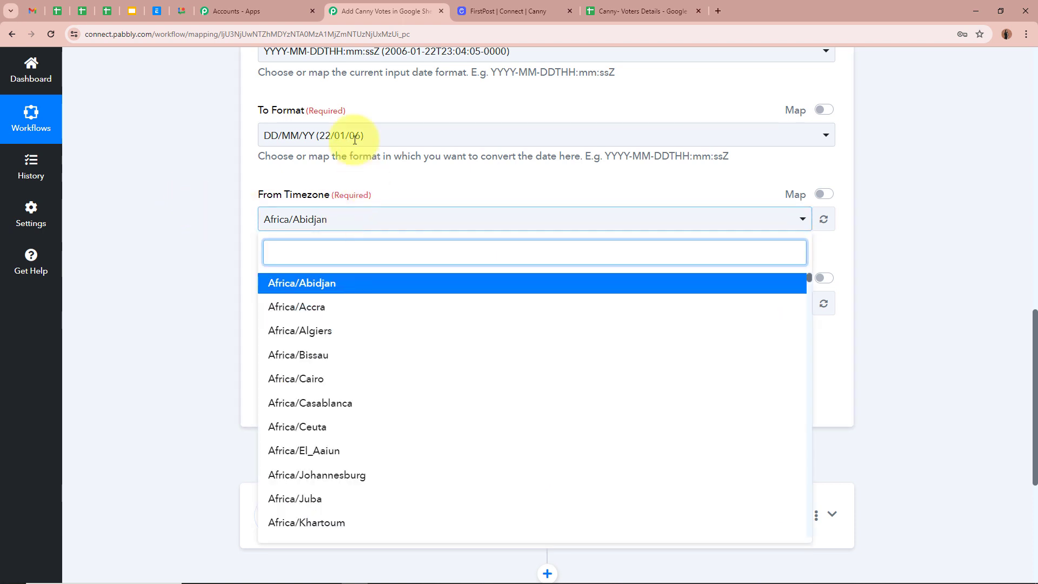
pyautogui.scroll(1, 354, 140)
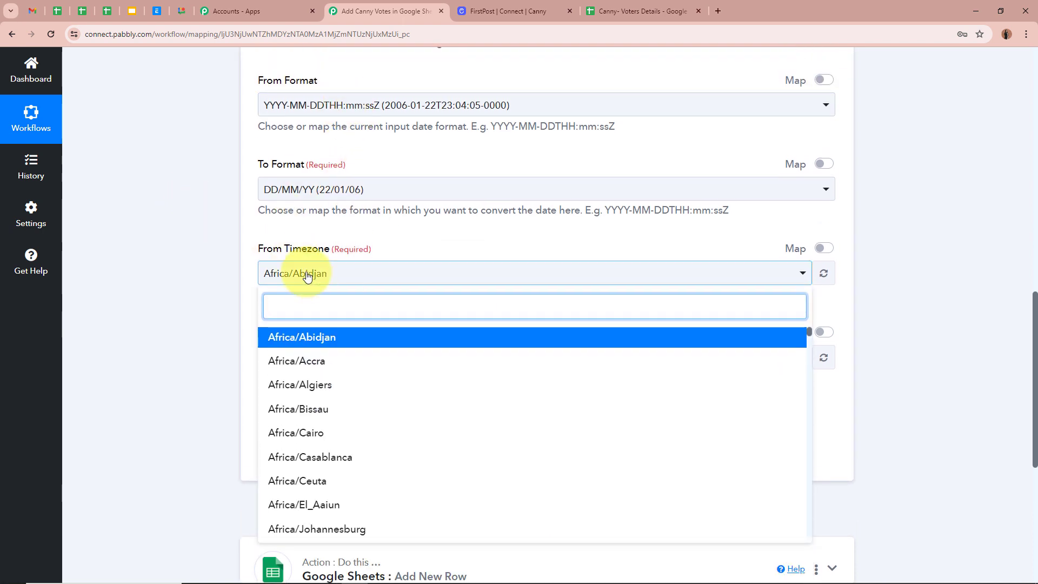
pyautogui.write('utc')
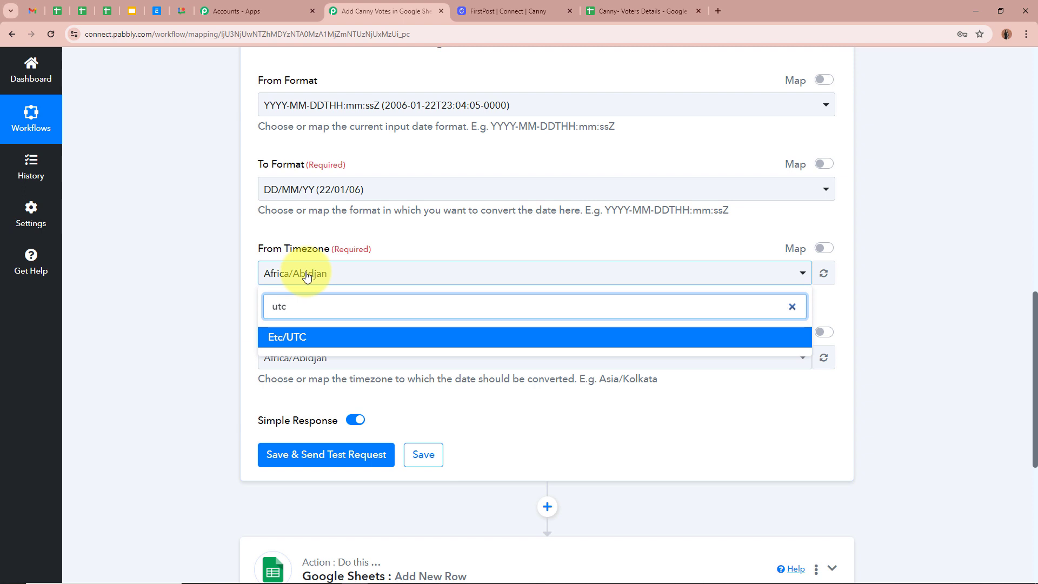
pyautogui.click(334, 338)
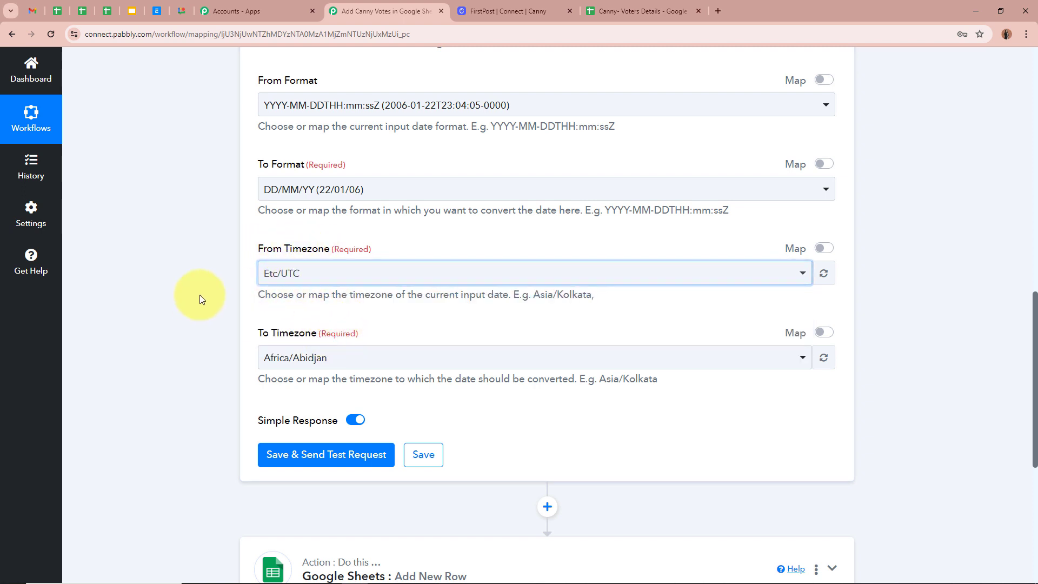
pyautogui.scroll(-1, 199, 294)
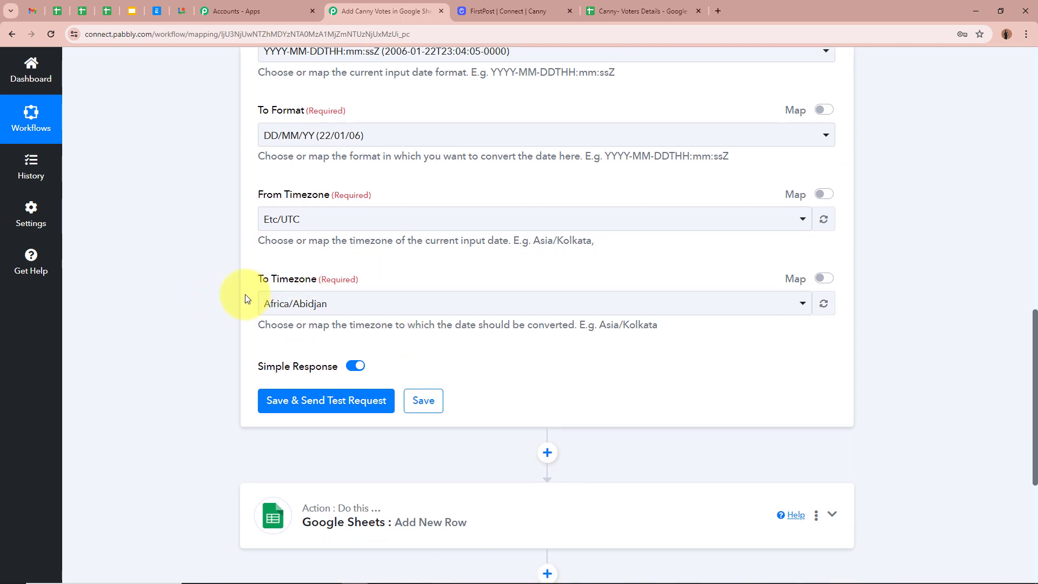
pyautogui.click(336, 301)
pyautogui.write('kol')
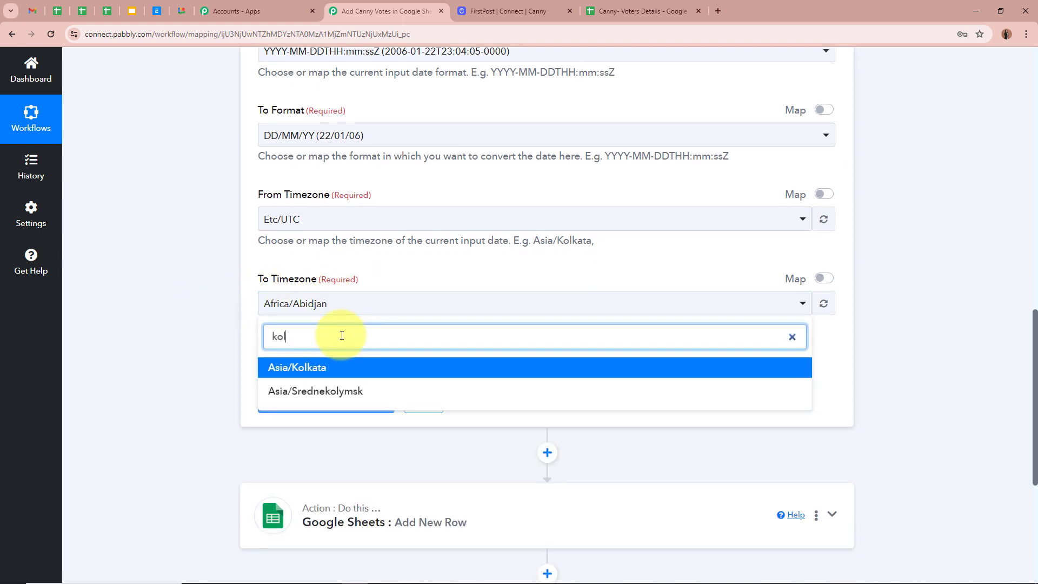
pyautogui.click(343, 368)
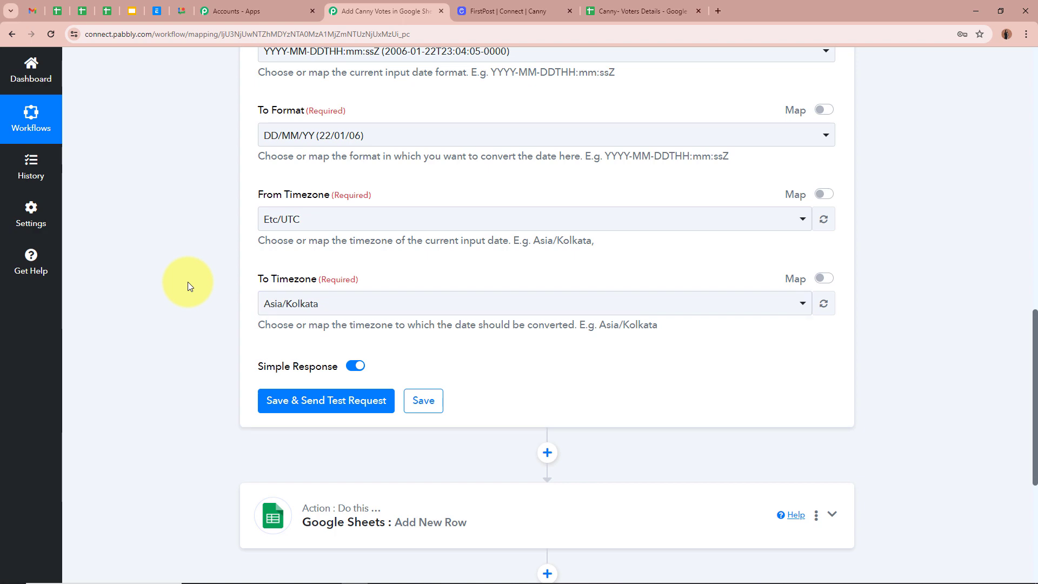
pyautogui.scroll(3, 187, 281)
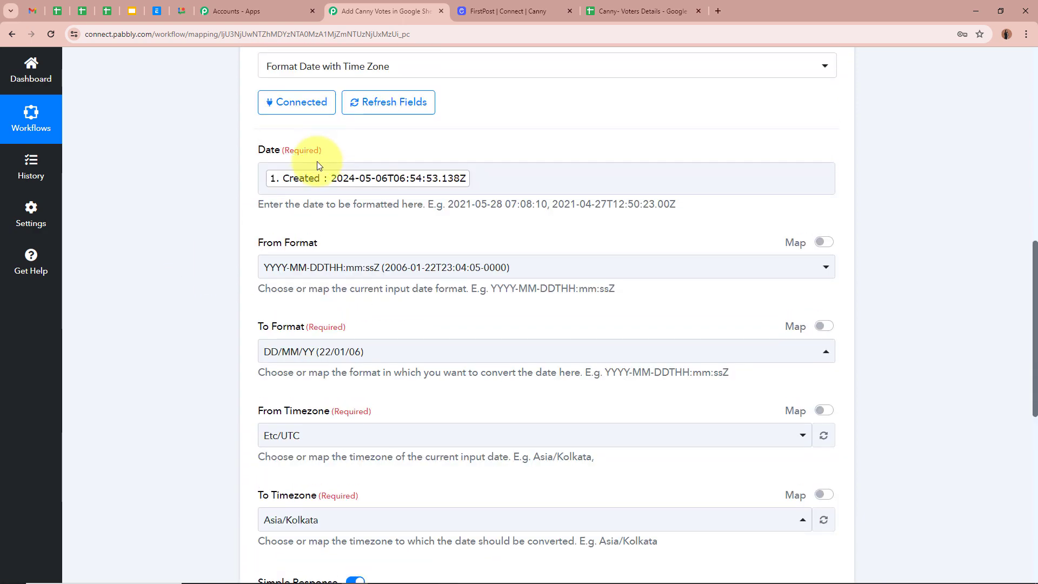
pyautogui.scroll(-4, 180, 275)
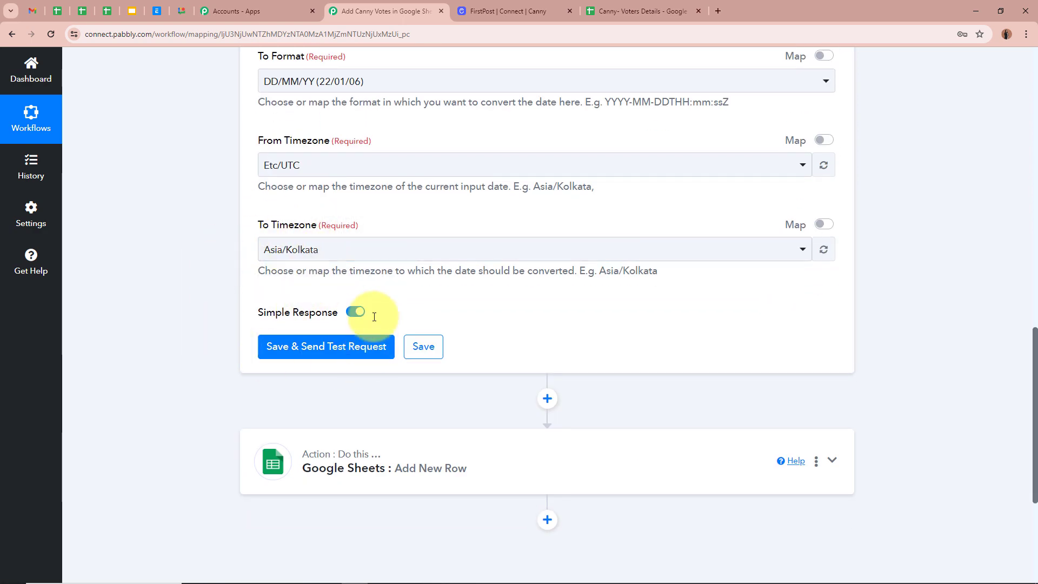
# - Save and test the formatter, confirm it returns 06/05/24, then collapse the step
pyautogui.click(351, 345)
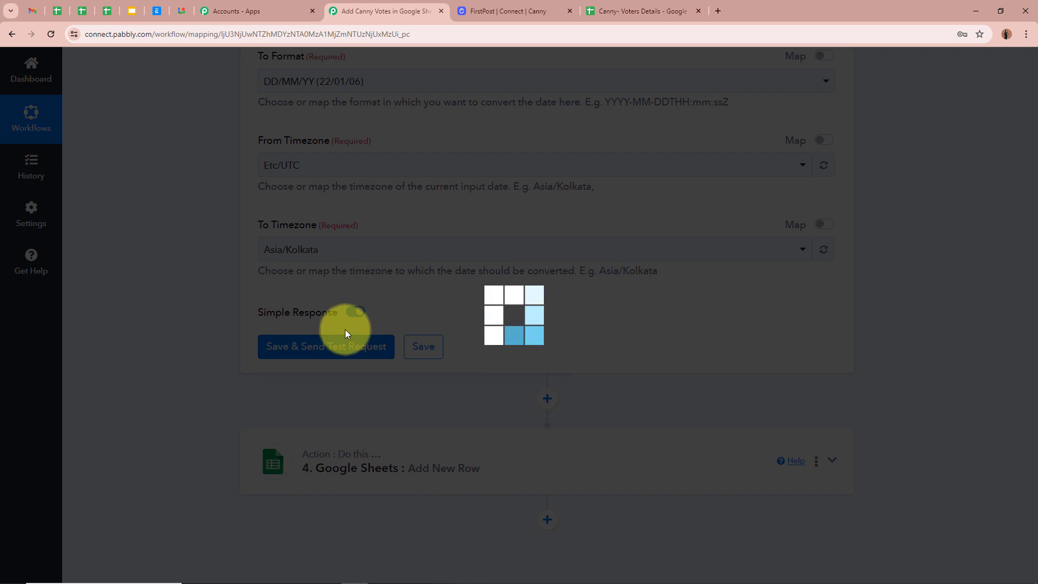
pyautogui.scroll(-2, 177, 323)
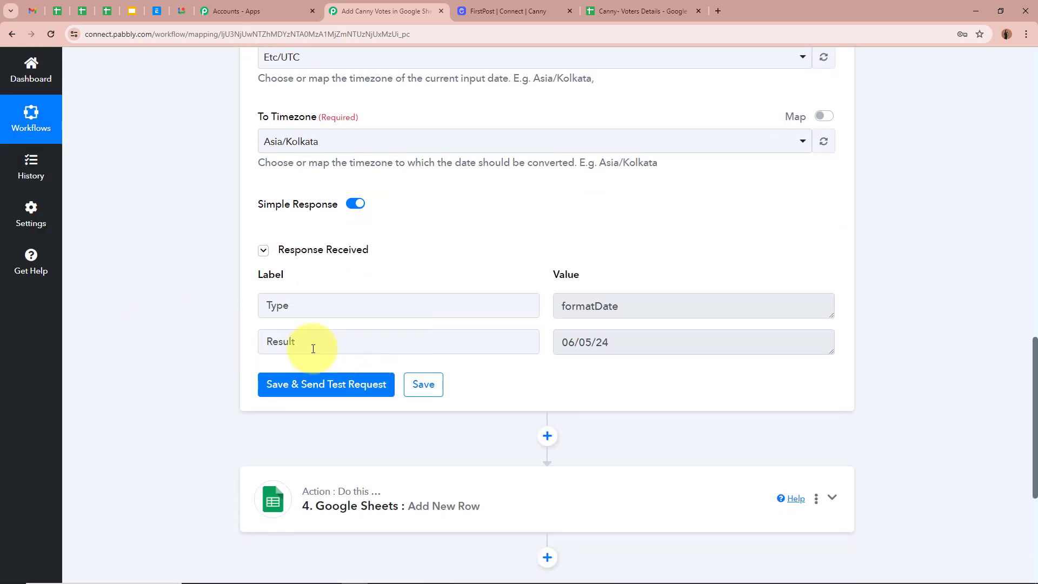
pyautogui.moveTo(560, 342); pyautogui.dragTo(665, 342)
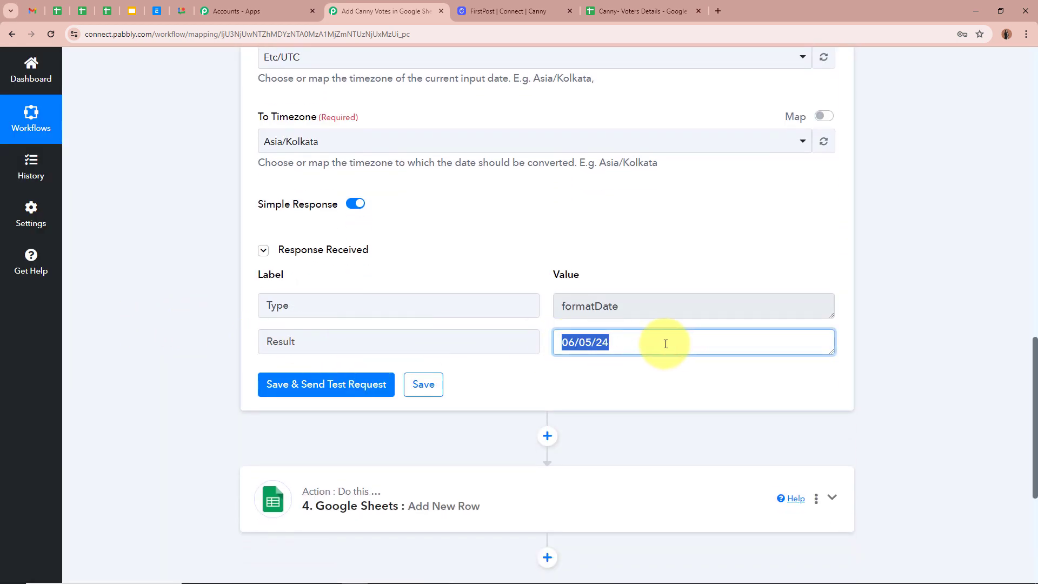
pyautogui.click(909, 354)
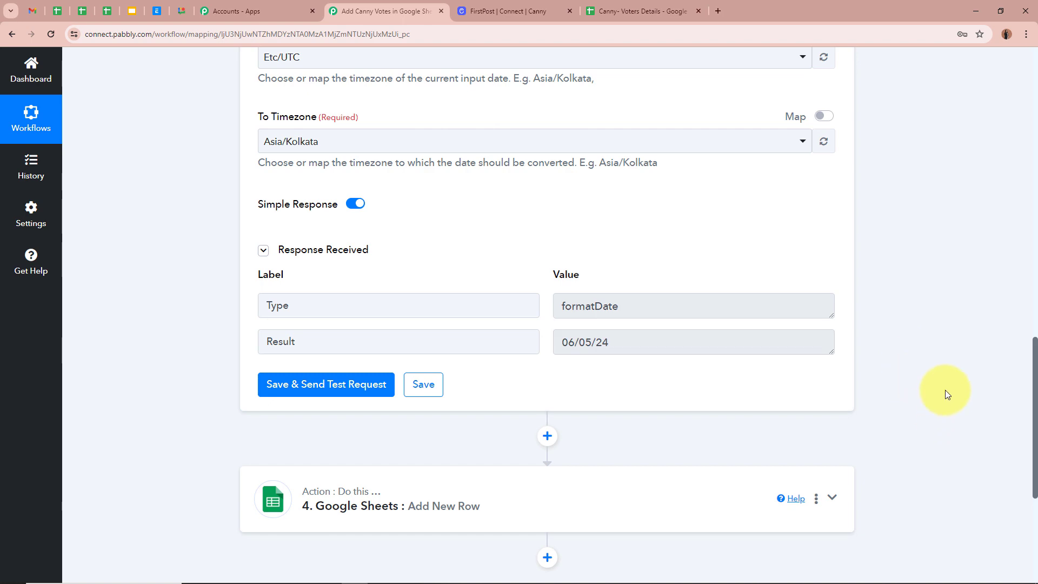
pyautogui.scroll(-1, 941, 387)
pyautogui.scroll(14, 936, 382)
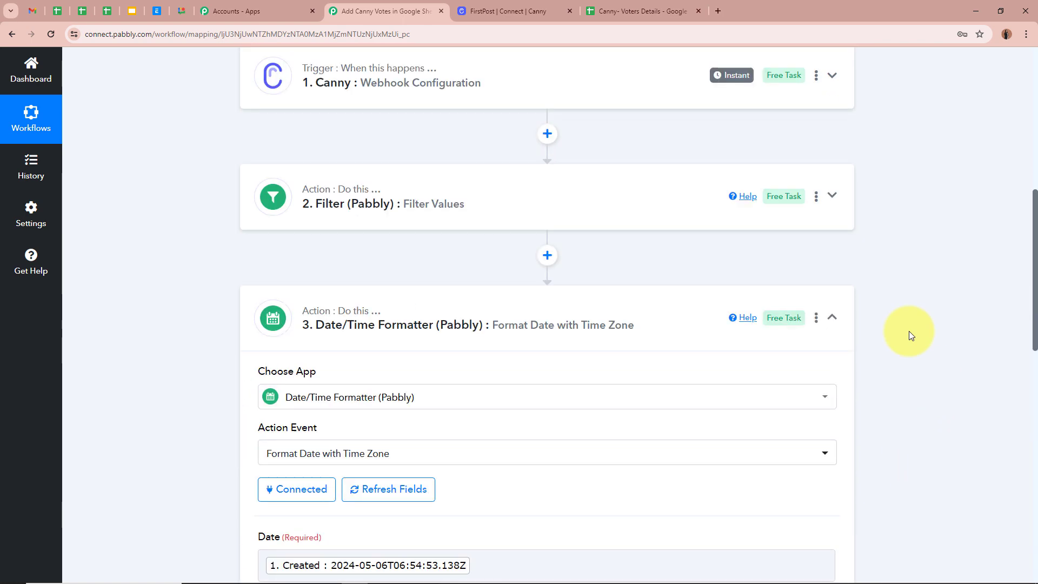
pyautogui.click(831, 363)
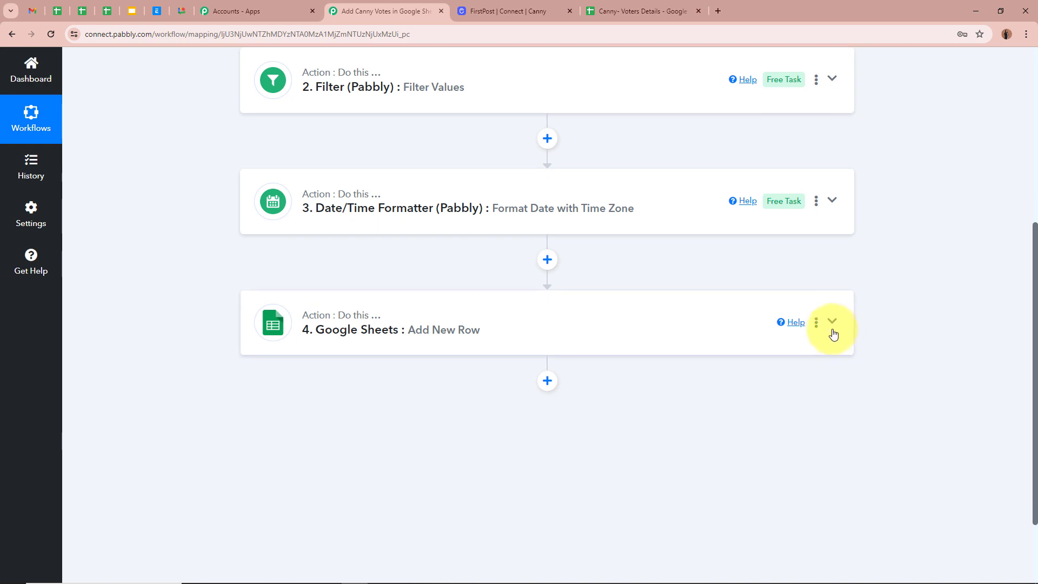
# - Map the Date/Time Formatter's Result into the Google Sheets Date column
pyautogui.click(833, 330)
pyautogui.scroll(-9, 871, 366)
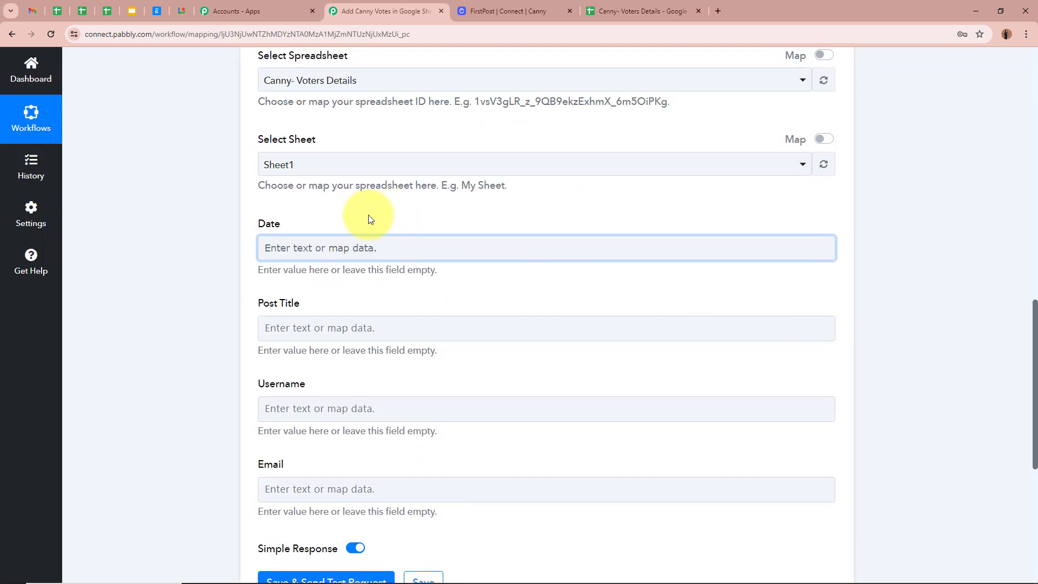
pyautogui.click(361, 247)
pyautogui.click(347, 435)
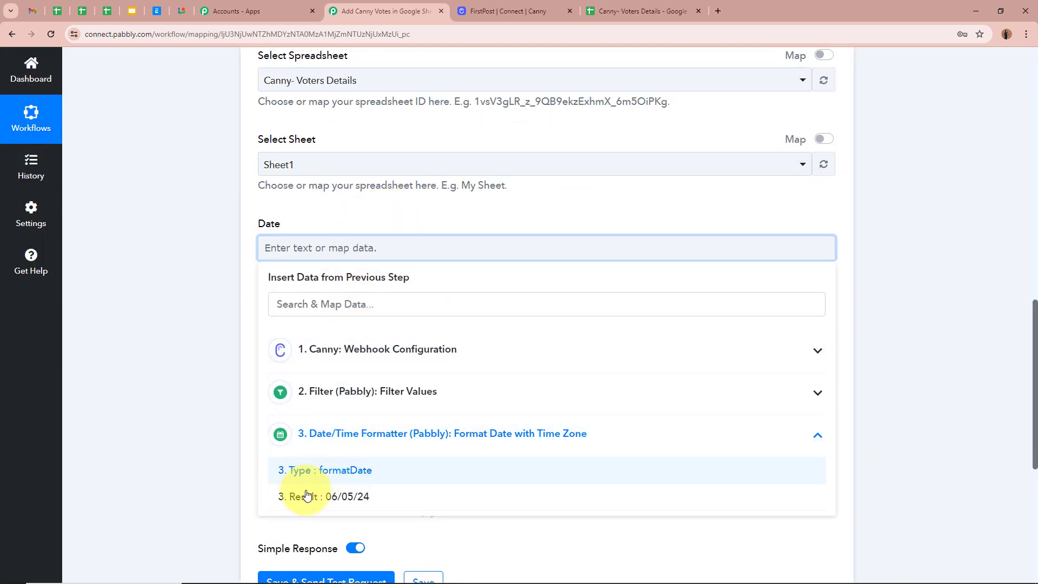
pyautogui.click(391, 504)
pyautogui.click(168, 306)
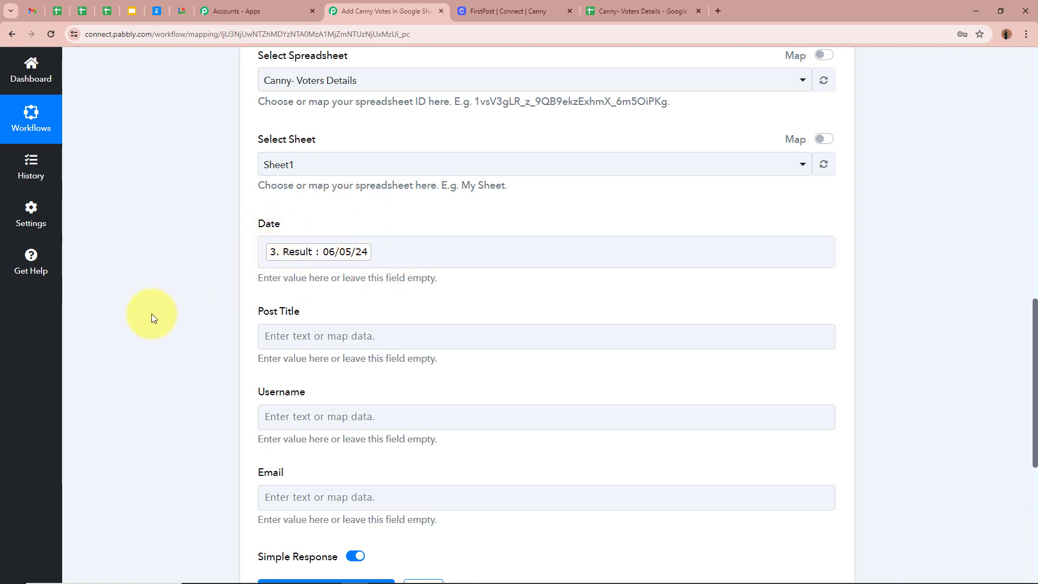
pyautogui.scroll(5, 151, 314)
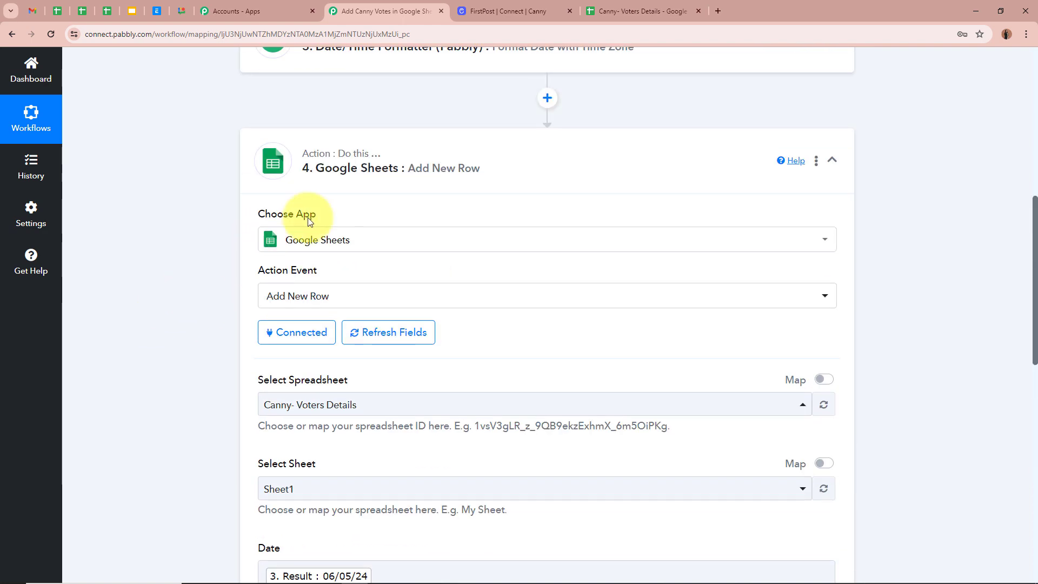
pyautogui.scroll(2, 741, 88)
pyautogui.scroll(-7, 783, 157)
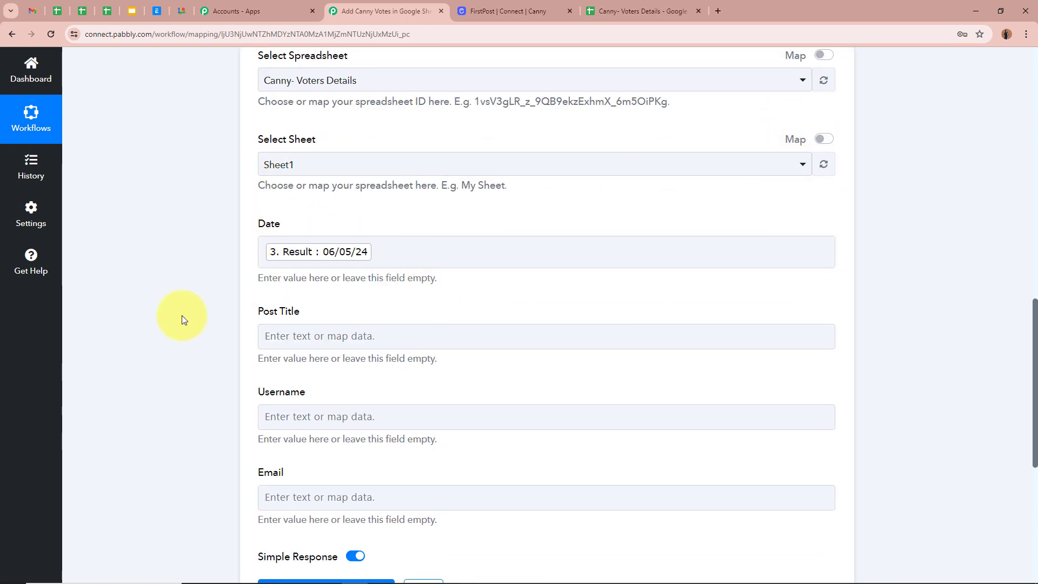
pyautogui.scroll(-1, 182, 316)
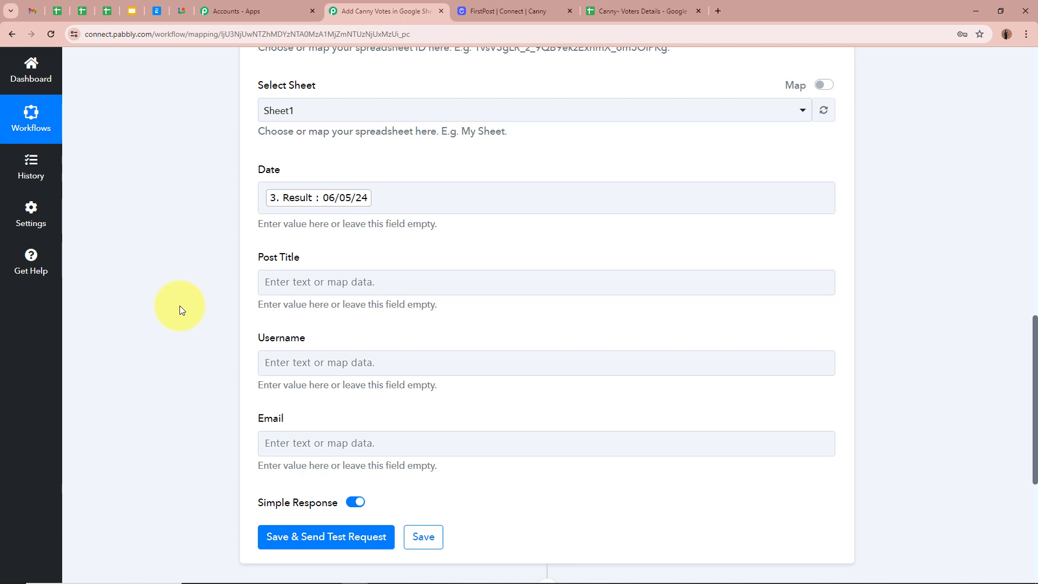
# - Map Canny's post title into Post Title and the voter's name into Username
pyautogui.click(348, 283)
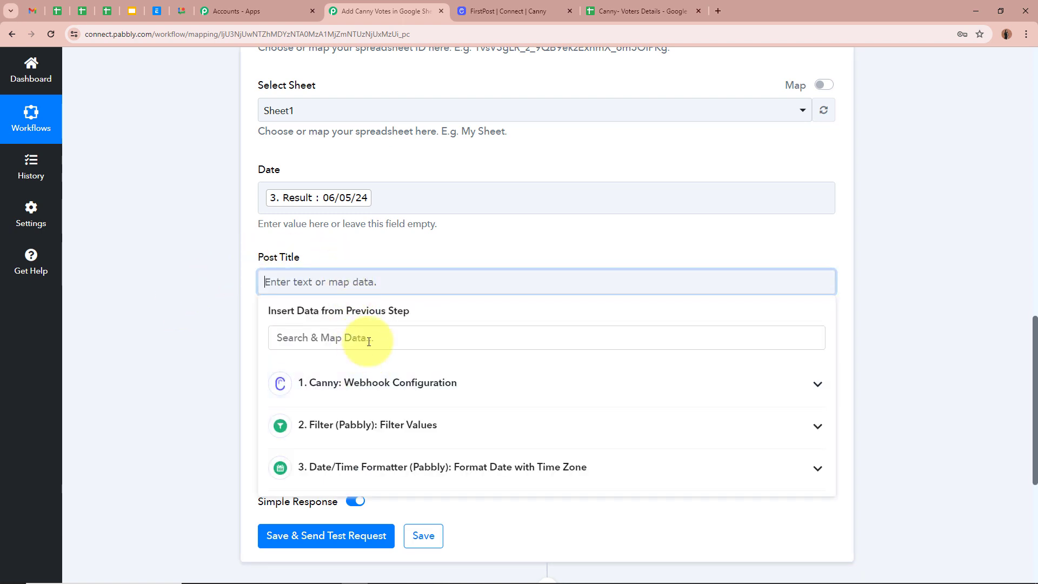
pyautogui.write('title')
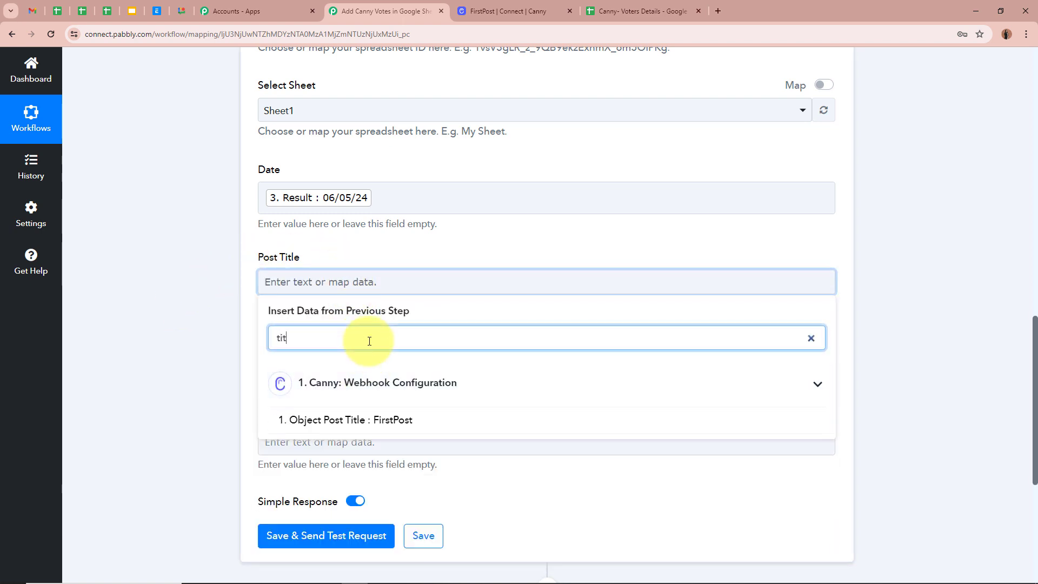
pyautogui.click(394, 421)
pyautogui.click(200, 361)
pyautogui.scroll(-2, 199, 355)
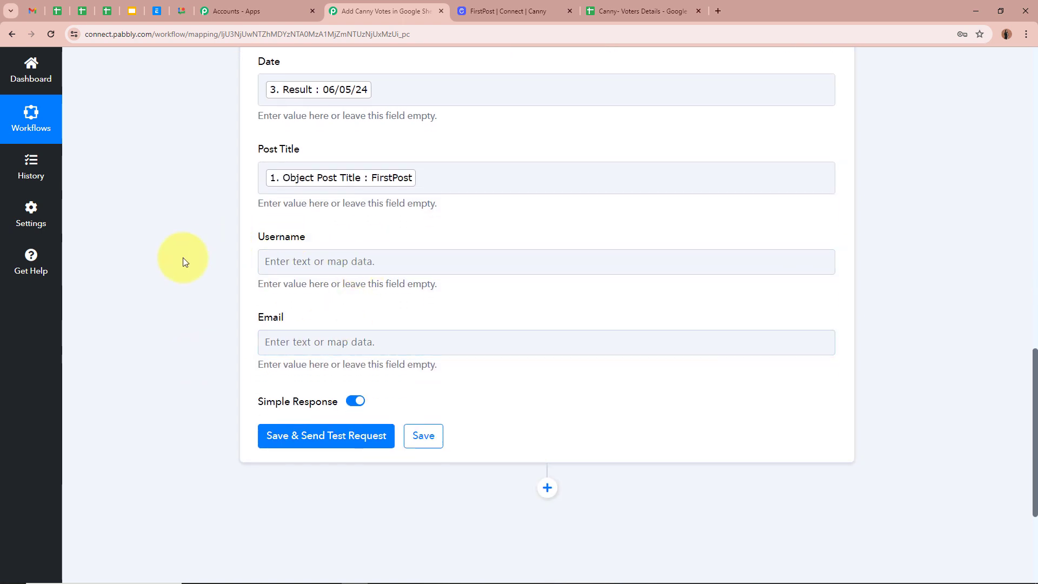
pyautogui.click(324, 261)
pyautogui.click(830, 374)
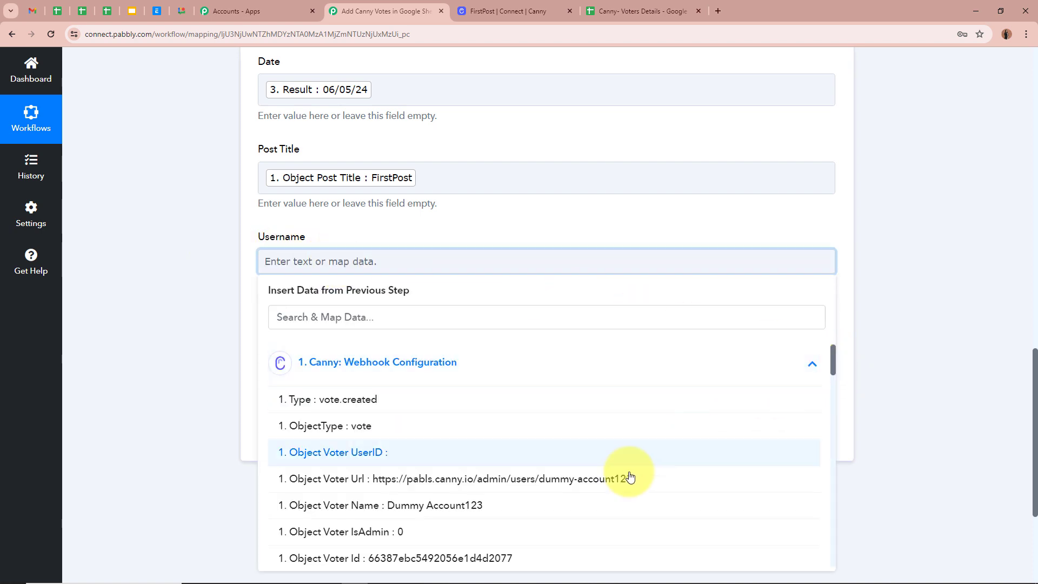
pyautogui.click(471, 506)
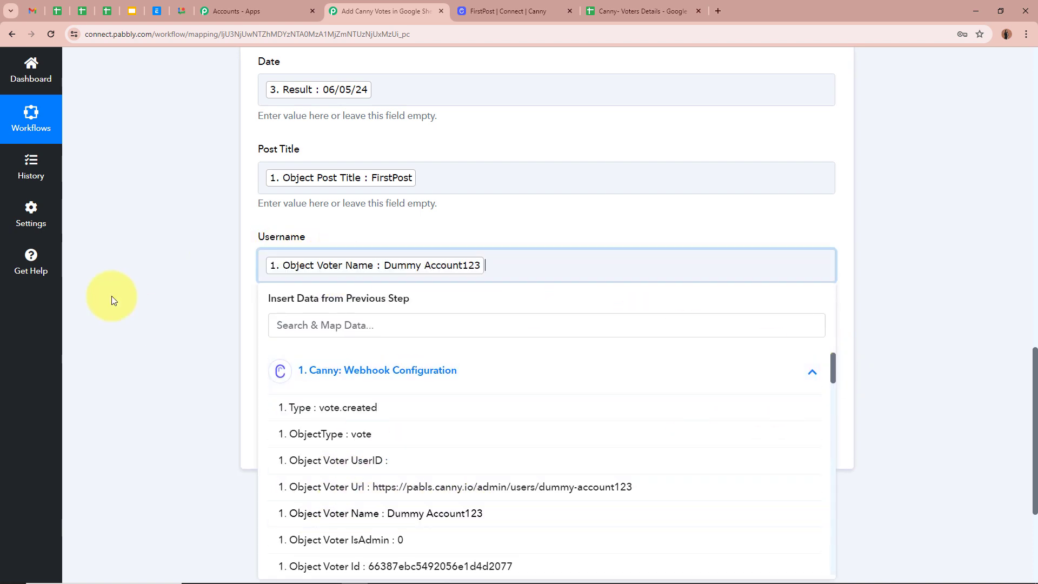
pyautogui.click(112, 299)
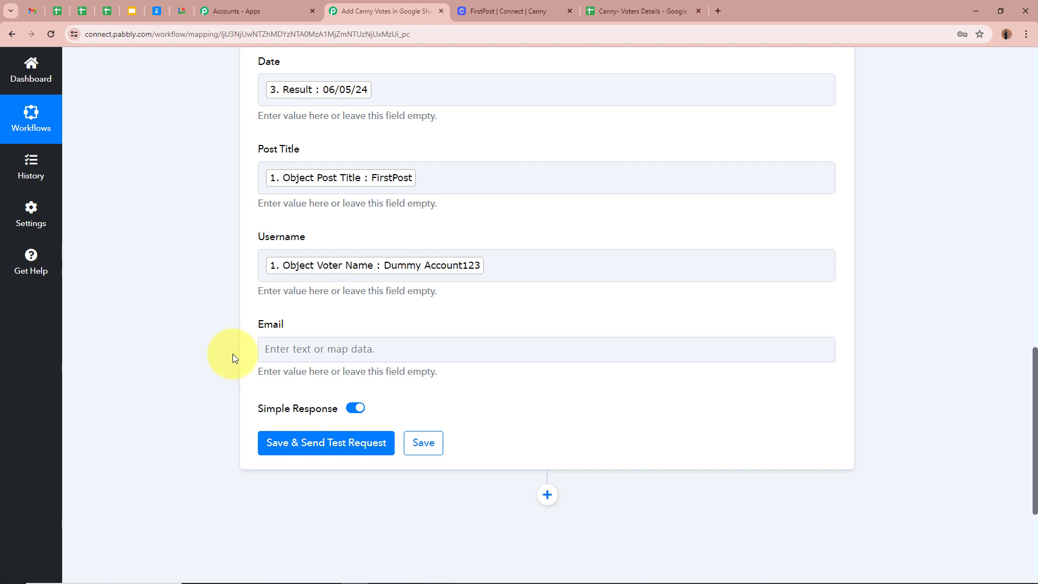
# - Map 'Object Voter Email' into Email, then save and send a test row
pyautogui.click(318, 350)
pyautogui.click(709, 443)
pyautogui.scroll(-2, 511, 511)
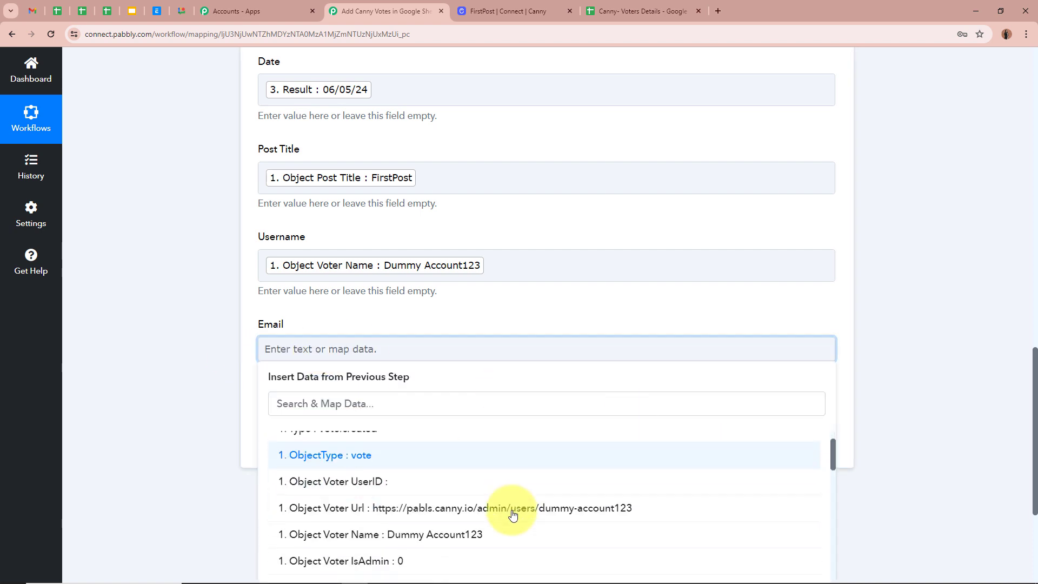
pyautogui.scroll(-2, 513, 514)
pyautogui.click(494, 563)
pyautogui.click(201, 306)
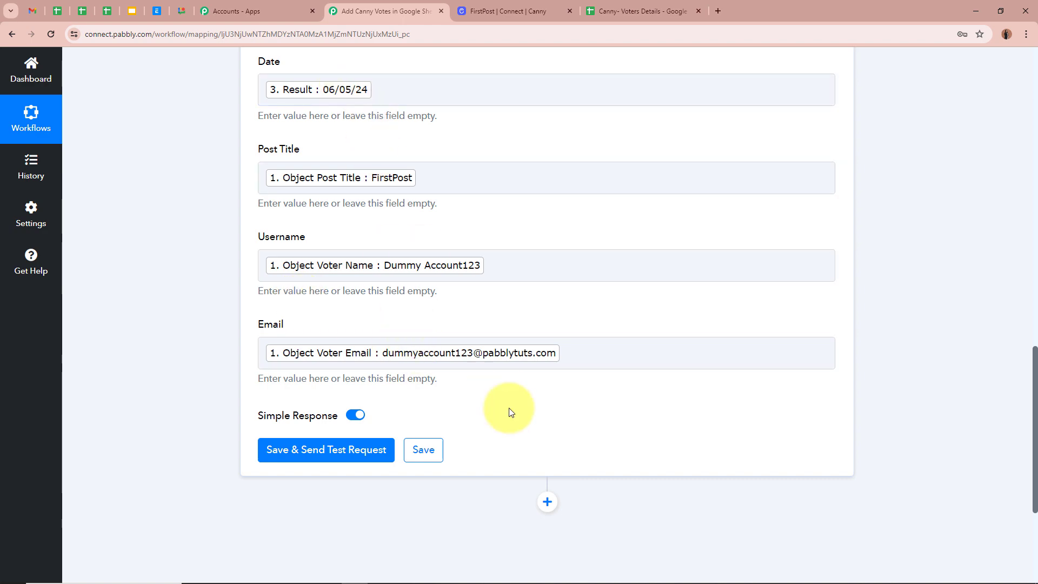
pyautogui.scroll(3, 209, 275)
pyautogui.scroll(-3, 209, 274)
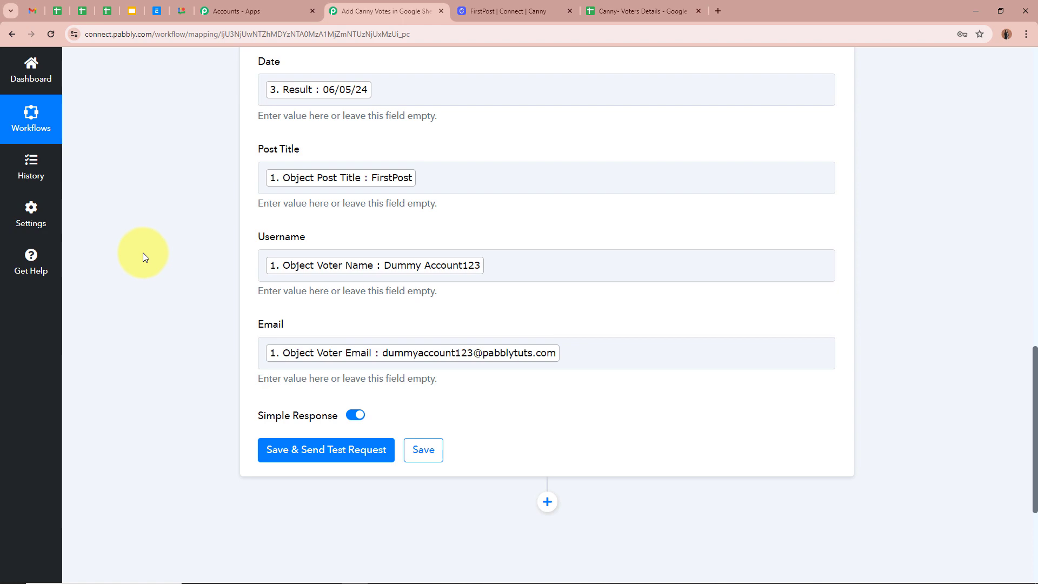
pyautogui.scroll(8, 165, 277)
pyautogui.scroll(-9, 165, 277)
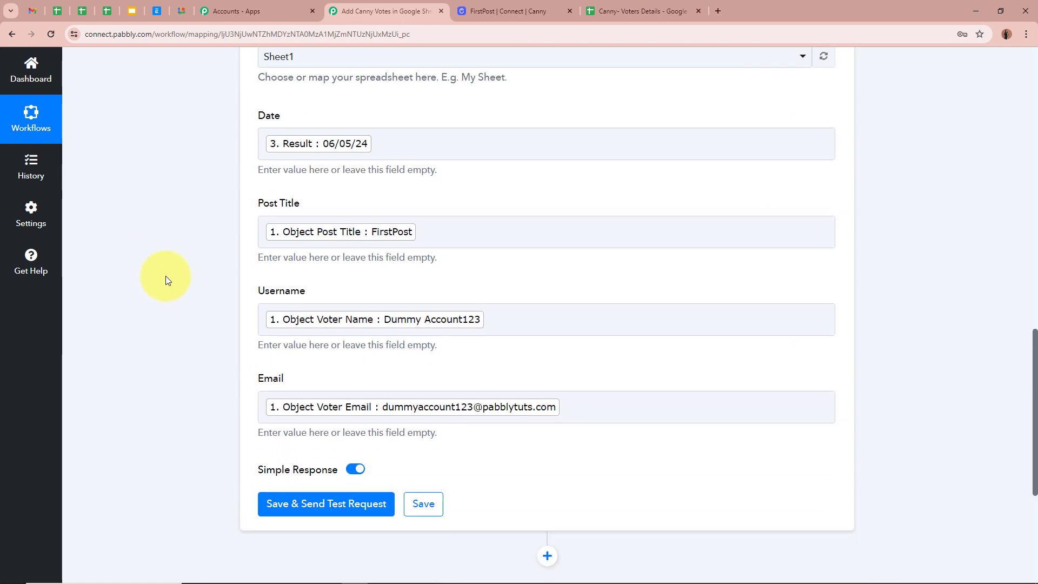
pyautogui.click(343, 401)
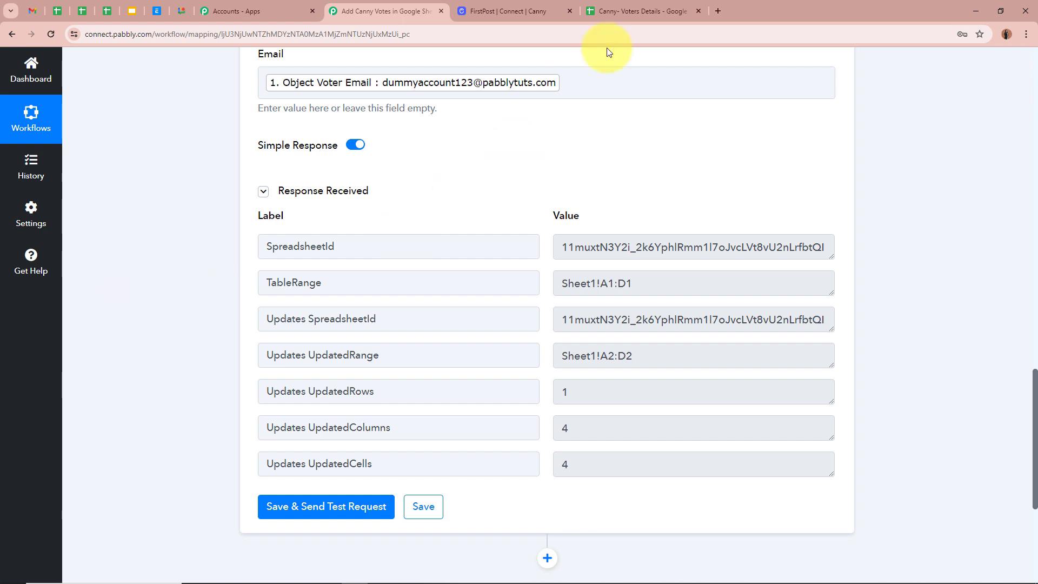
# - After confirming UpdatedRows 1, switch to the Canny- Voters Details spreadsheet tab
pyautogui.click(627, 11)
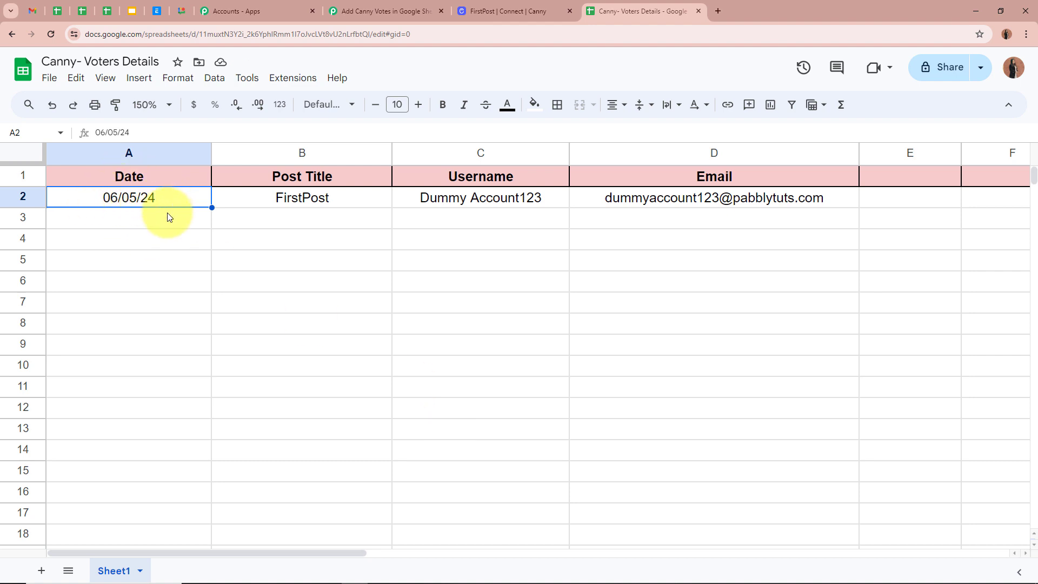
# - Verify row 2's date, FirstPost title, voter name and email, then return to the Canny board
pyautogui.press('Down')
pyautogui.click(258, 200)
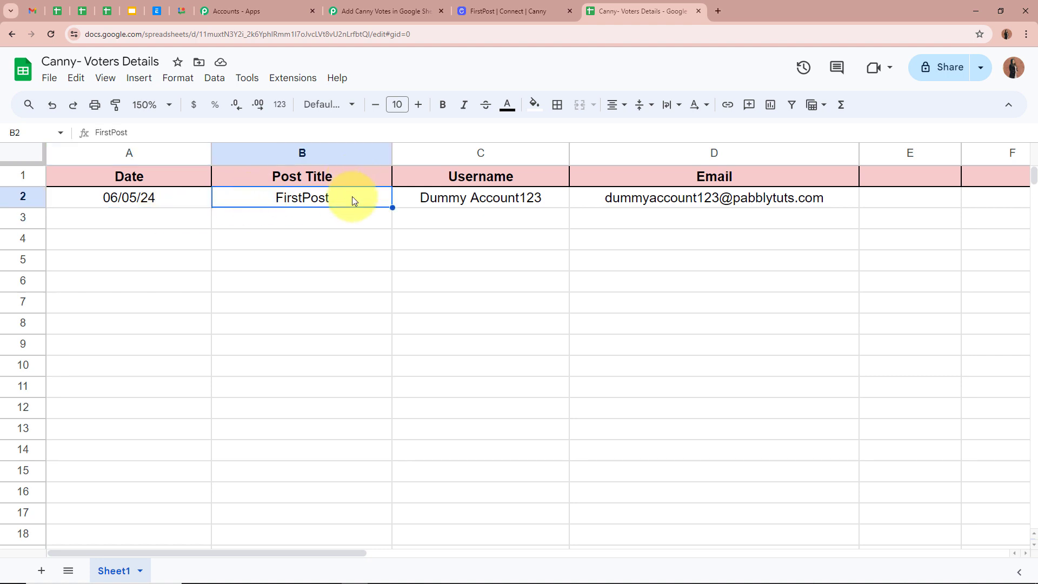
pyautogui.press('Right')
pyautogui.press('Right')
pyautogui.click(432, 199)
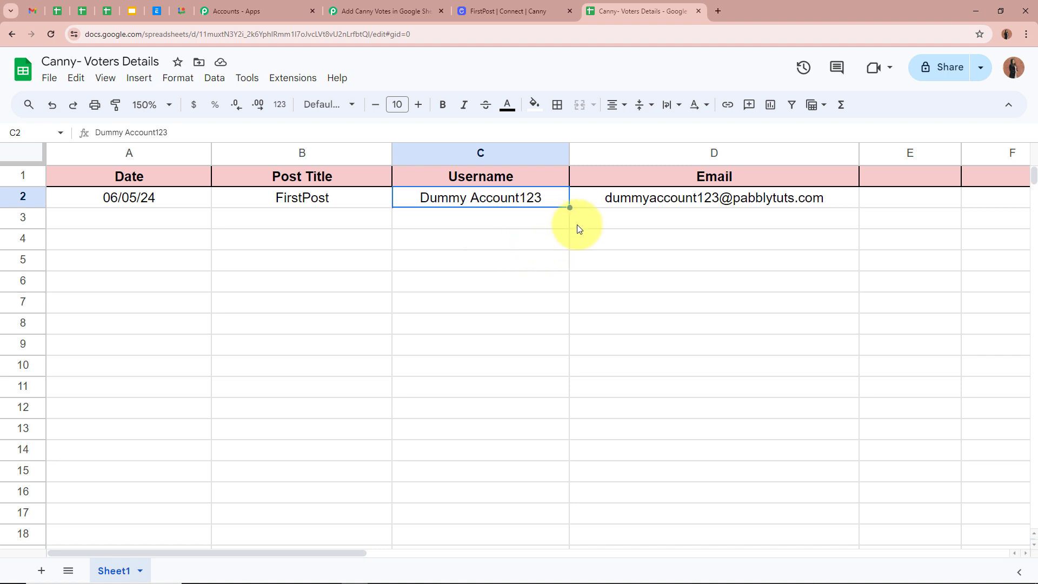
pyautogui.press('Right')
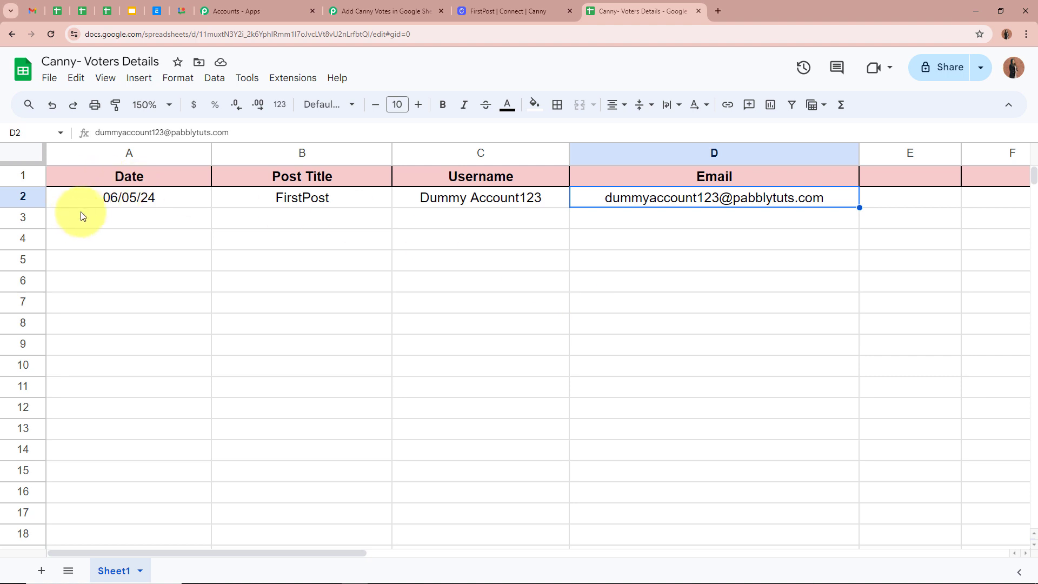
pyautogui.click(105, 217)
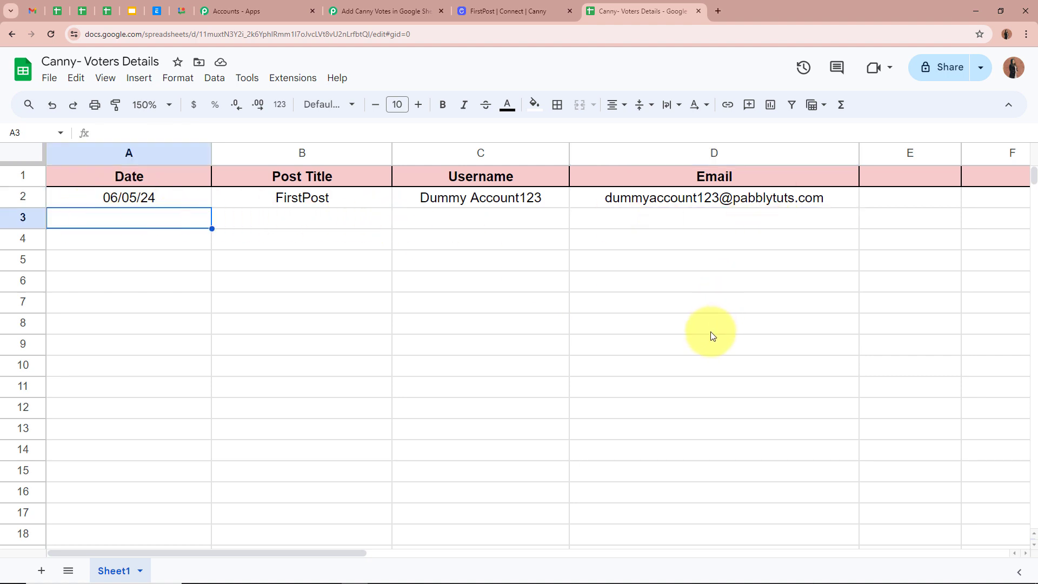
pyautogui.hotkey('ctrl', 'shift', 'Tab')
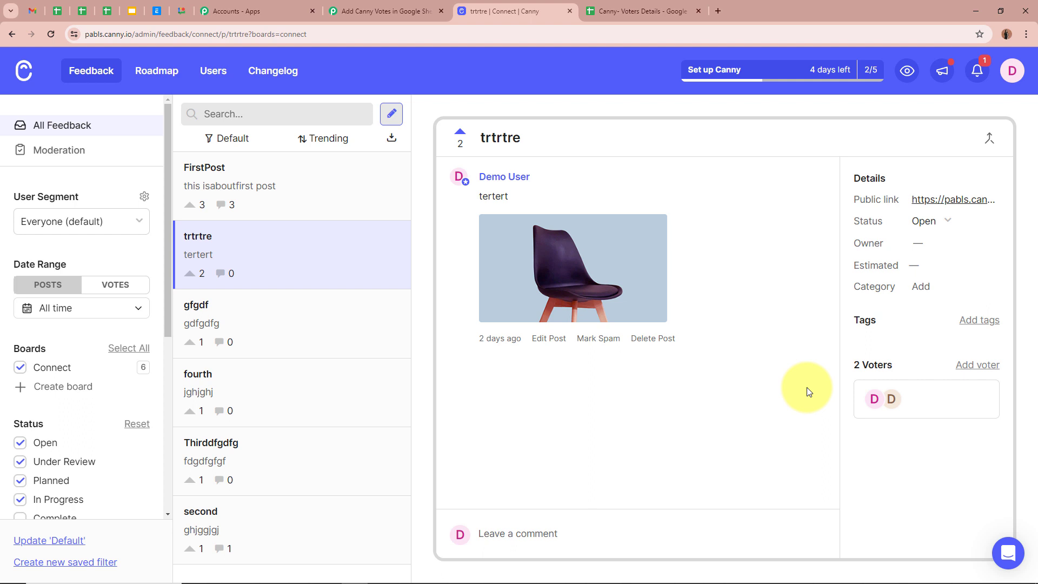
# - Add a voter to the trtrtre post by creating a new user with a name and email
pyautogui.click(993, 368)
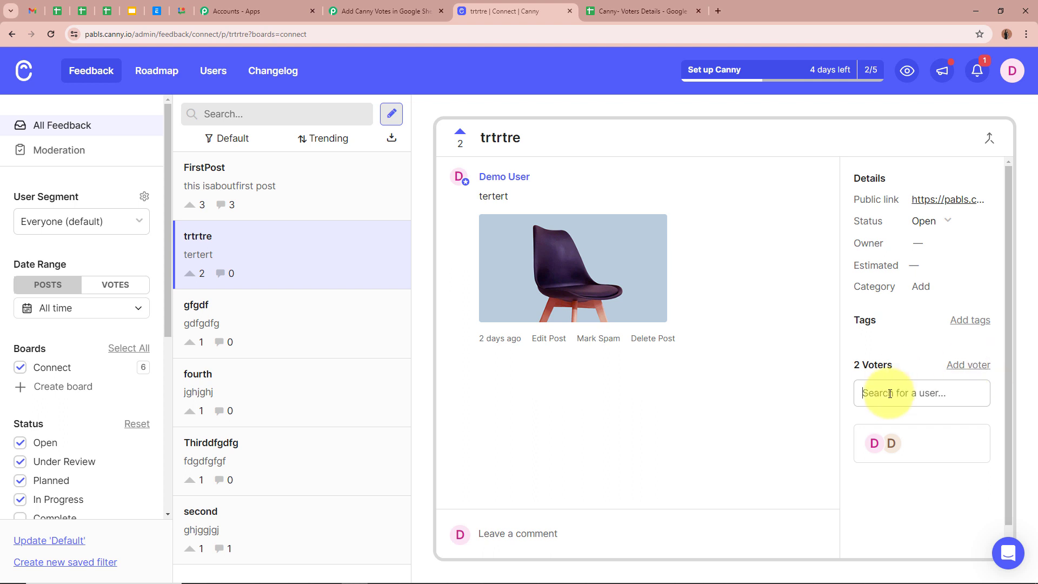
pyautogui.write('demo')
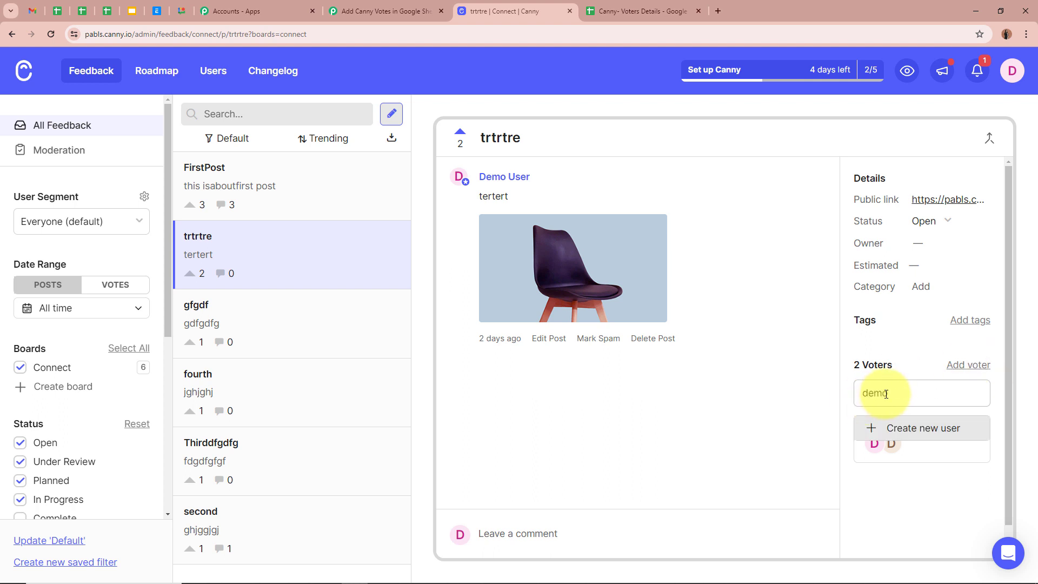
pyautogui.click(869, 397)
pyautogui.press('BackSpace')
pyautogui.write('D')
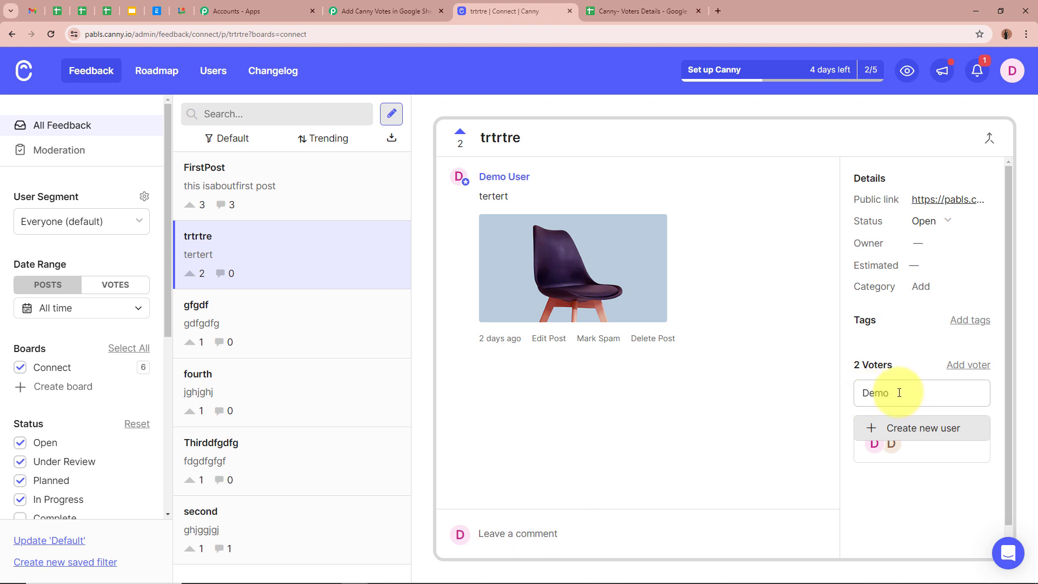
pyautogui.click(896, 393)
pyautogui.write('User123')
pyautogui.click(925, 427)
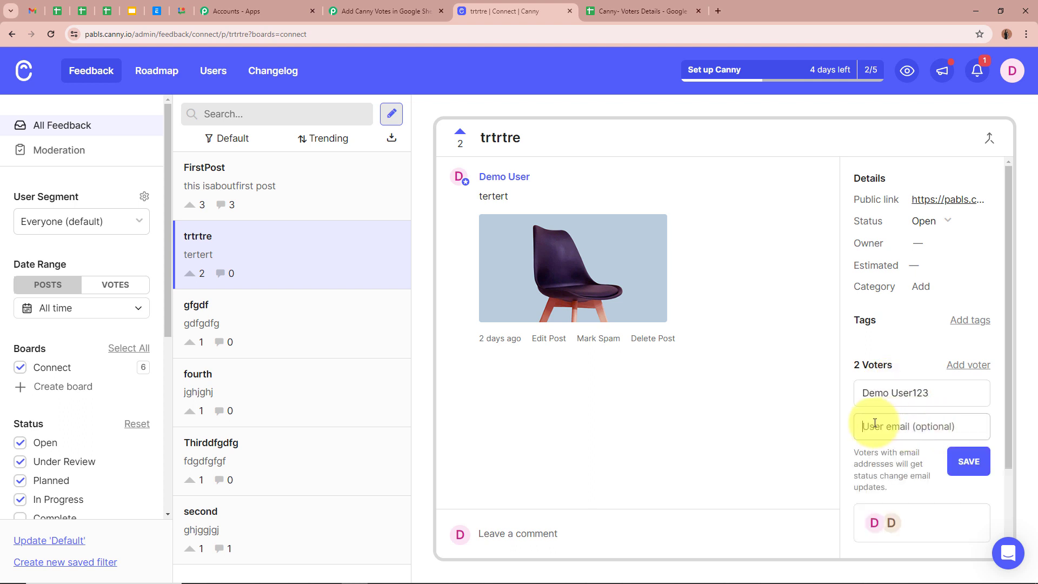
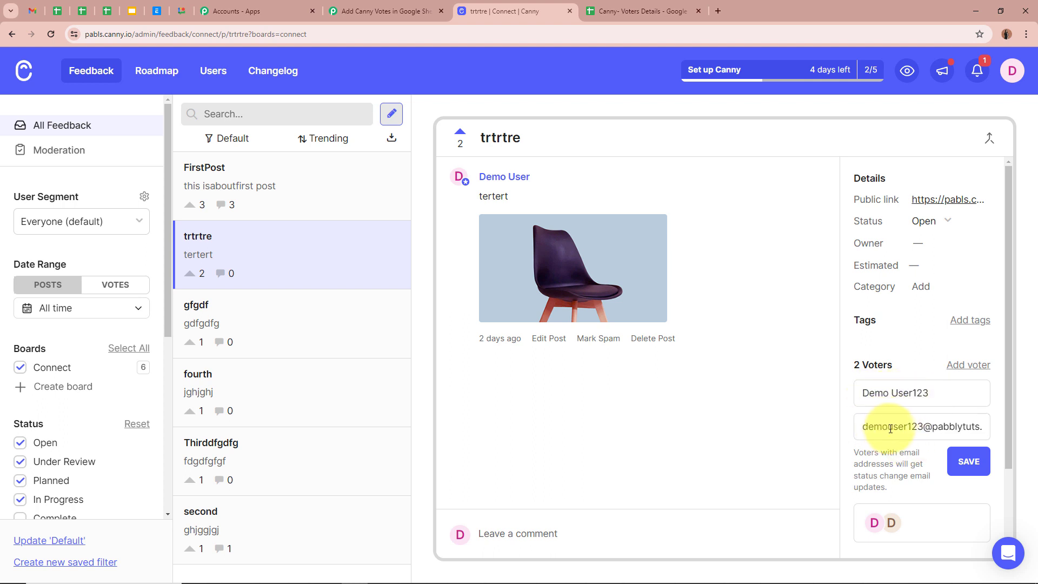
pyautogui.click(970, 464)
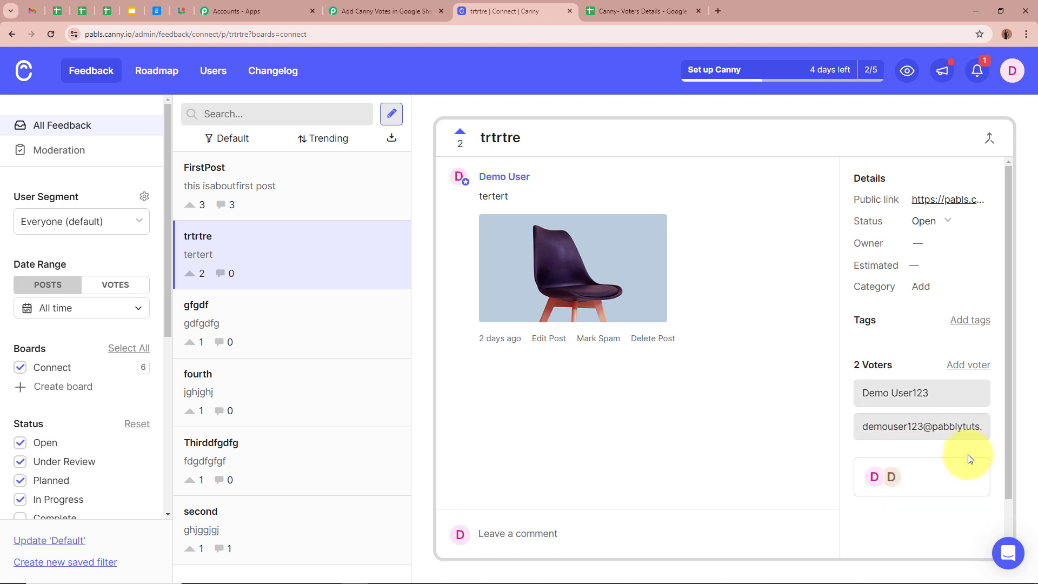
# - Review the post's voters list, then go to the Canny- Voters Details spreadsheet
pyautogui.click(968, 456)
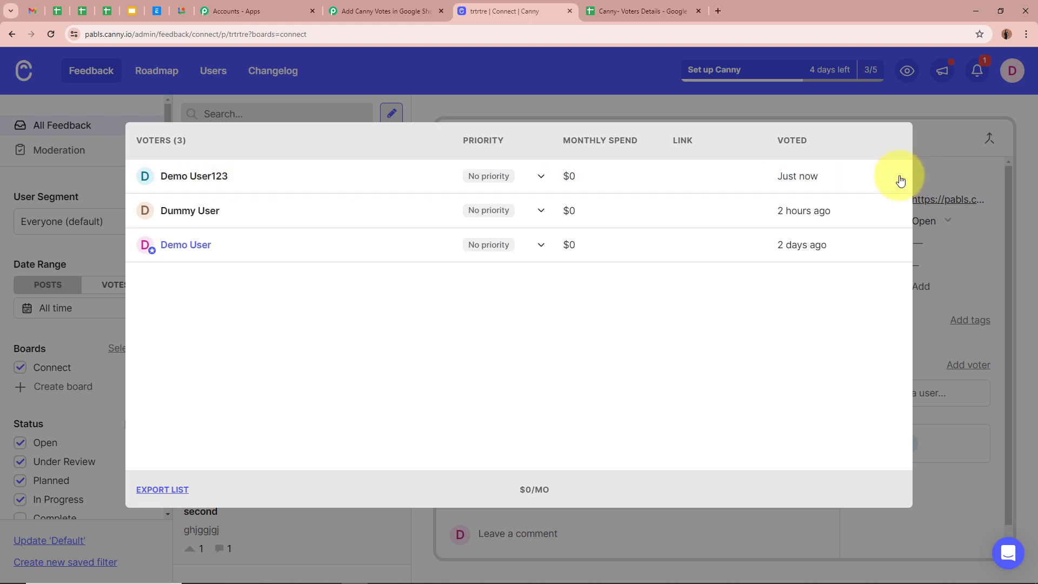
pyautogui.click(950, 163)
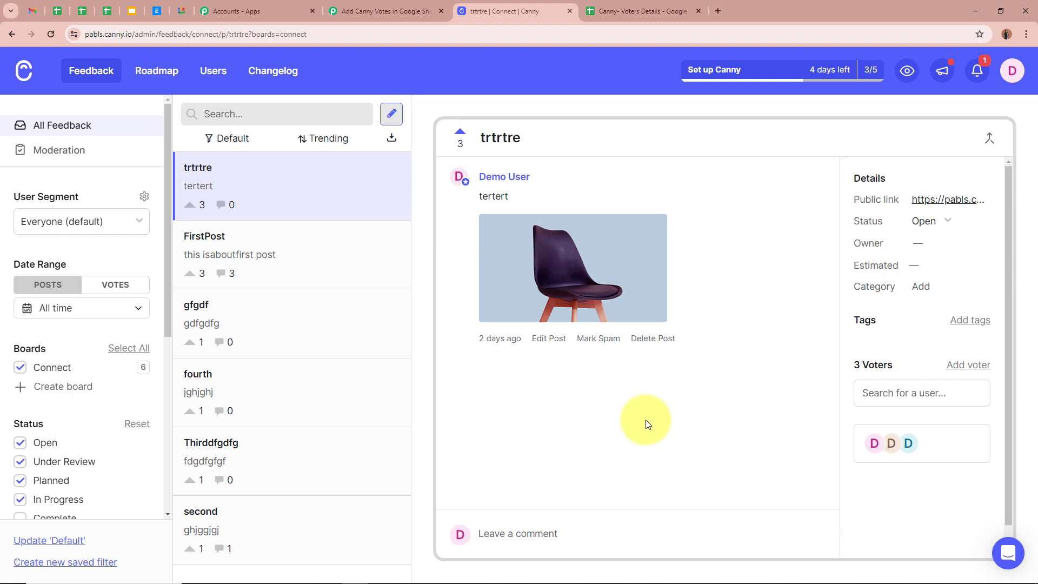
pyautogui.click(645, 8)
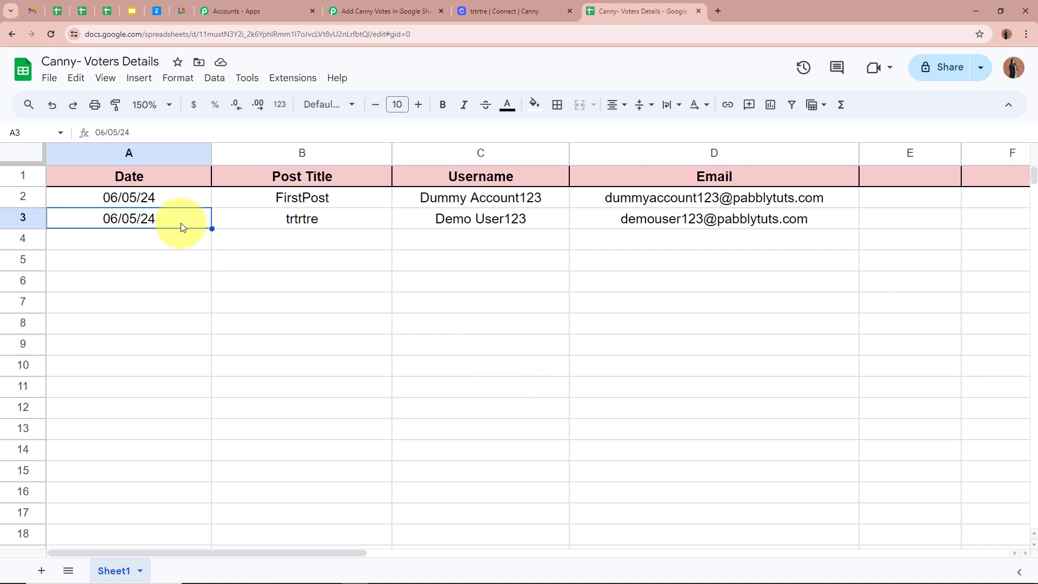
# - Verify row 3 shows trtrtre with the voter name and email, then return to Pabbly
pyautogui.click(233, 220)
pyautogui.click(347, 178)
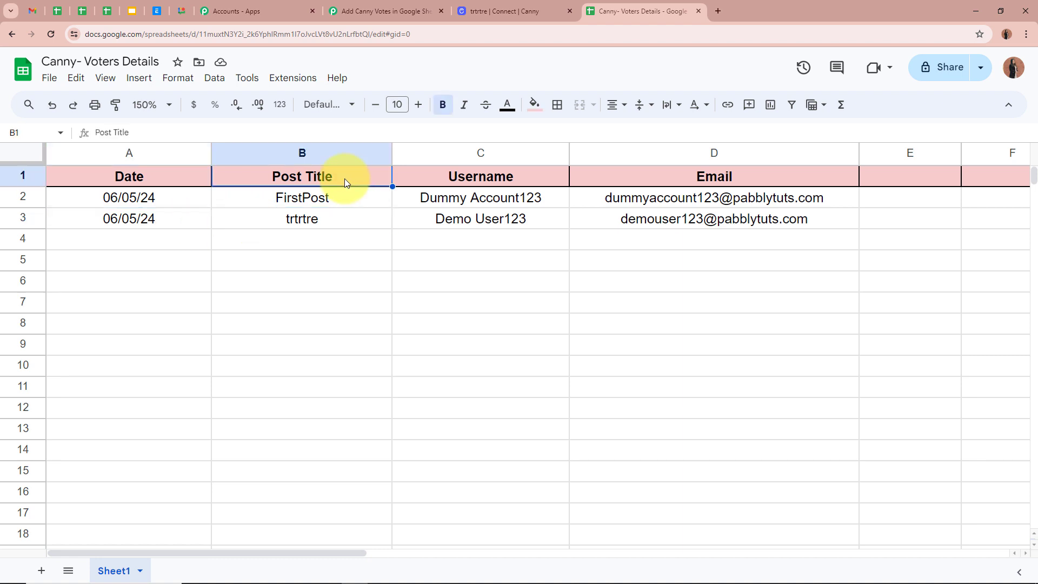
pyautogui.click(242, 217)
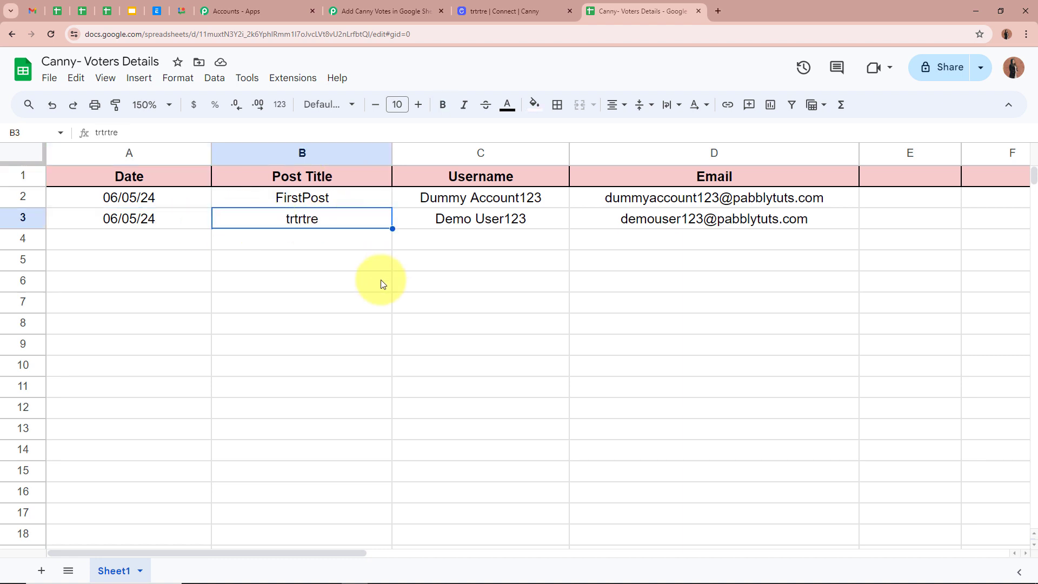
pyautogui.click(433, 217)
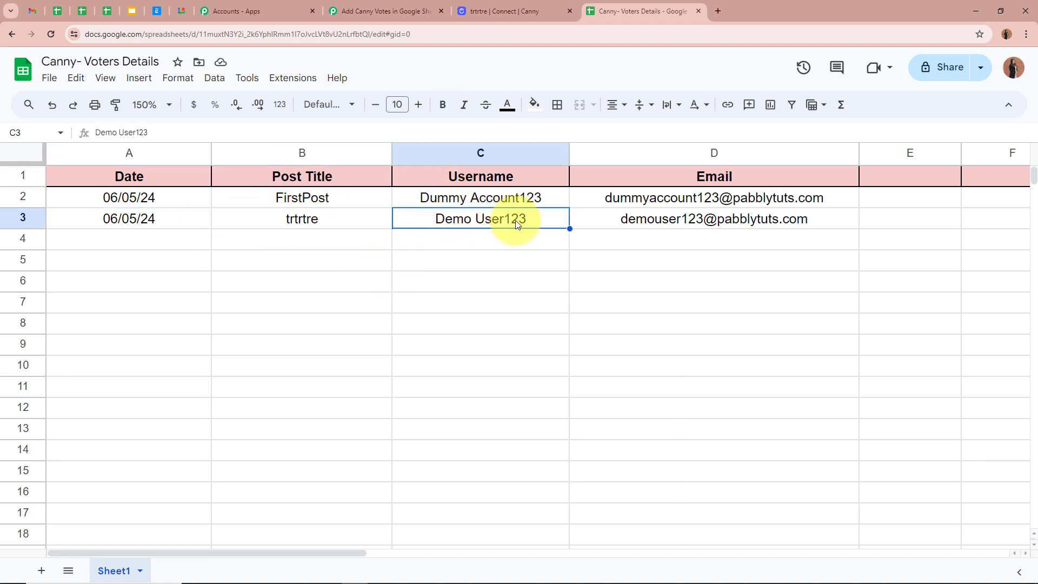
pyautogui.click(617, 226)
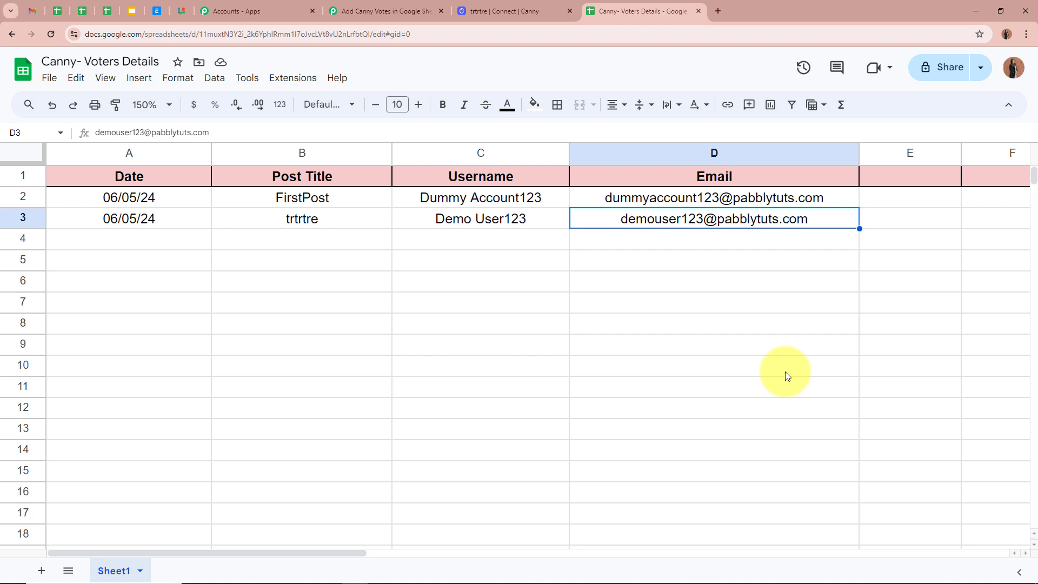
pyautogui.click(403, 10)
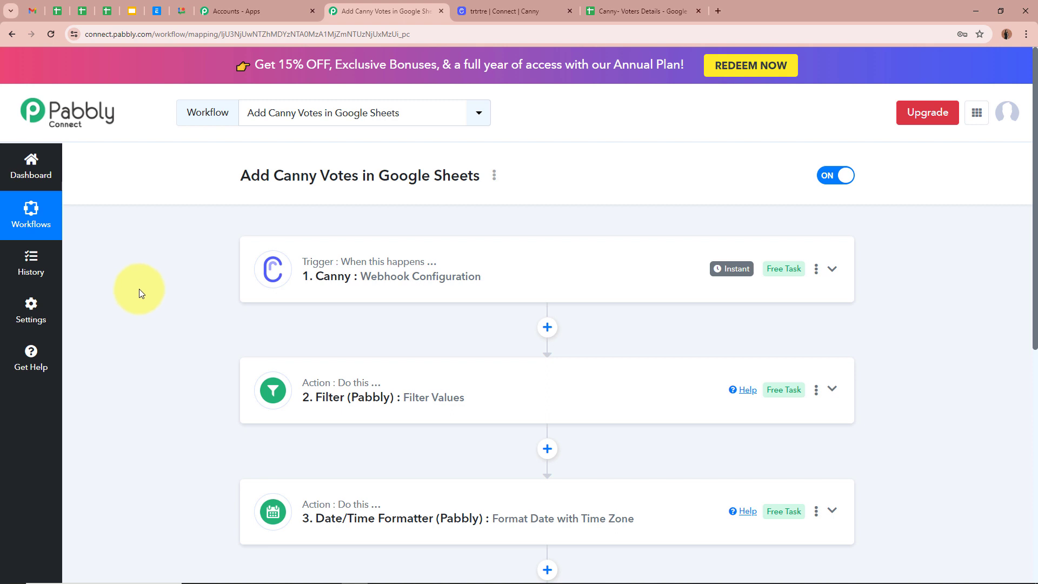
pyautogui.scroll(-3, 140, 290)
pyautogui.scroll(3, 177, 329)
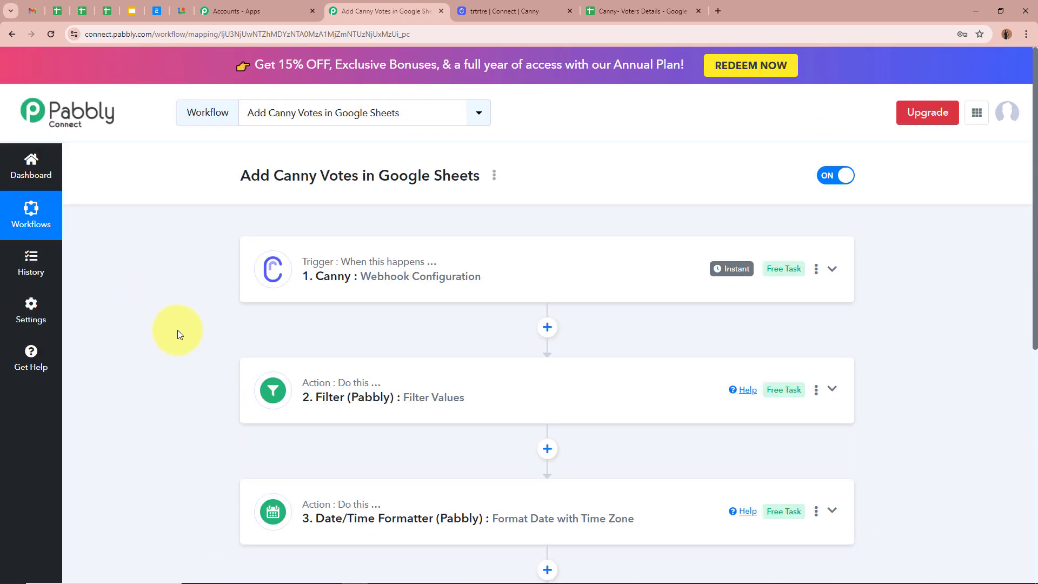
pyautogui.scroll(-2, 512, 296)
pyautogui.scroll(-2, 600, 410)
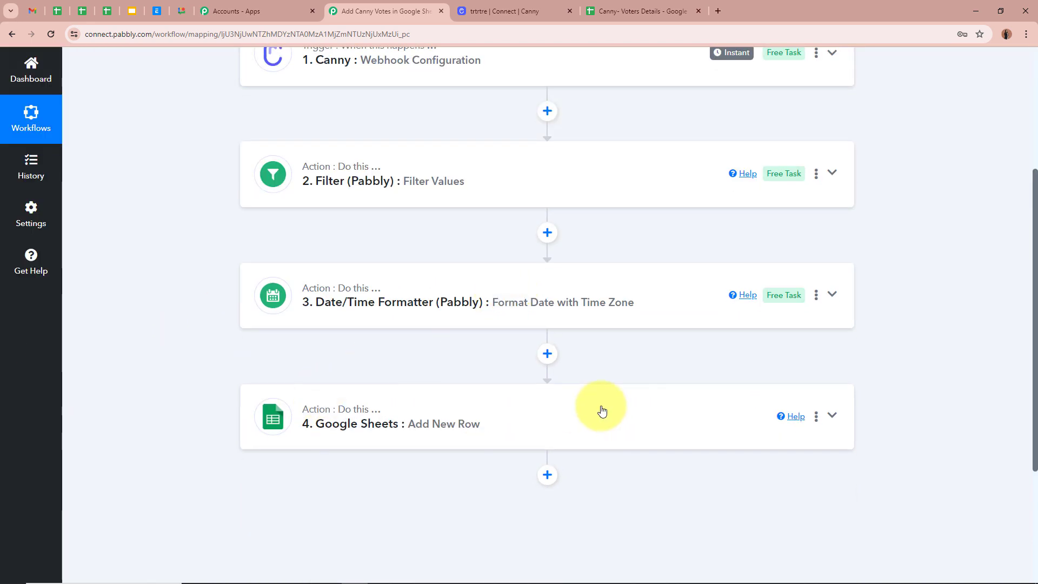
pyautogui.scroll(4, 600, 387)
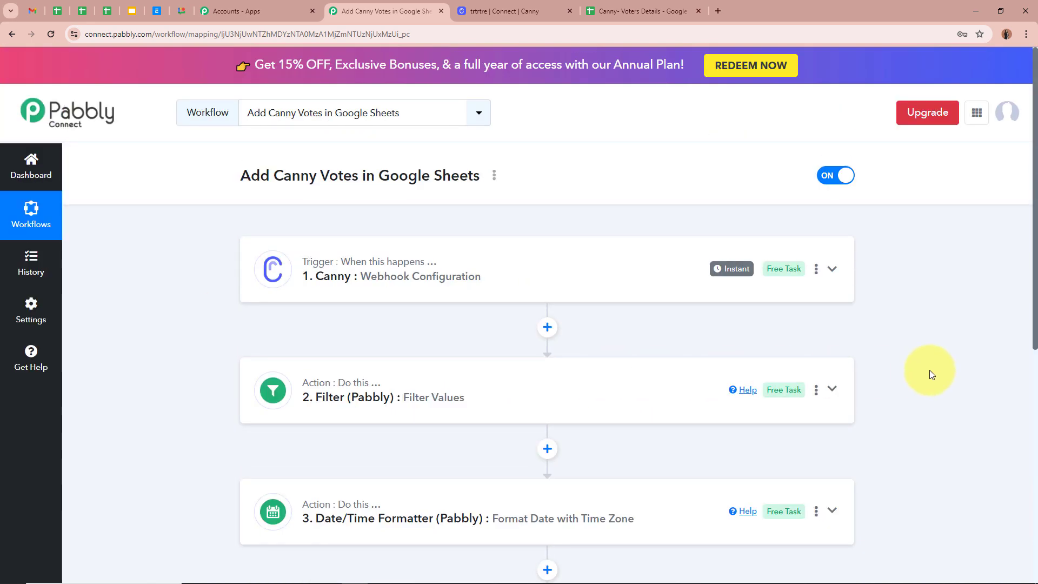